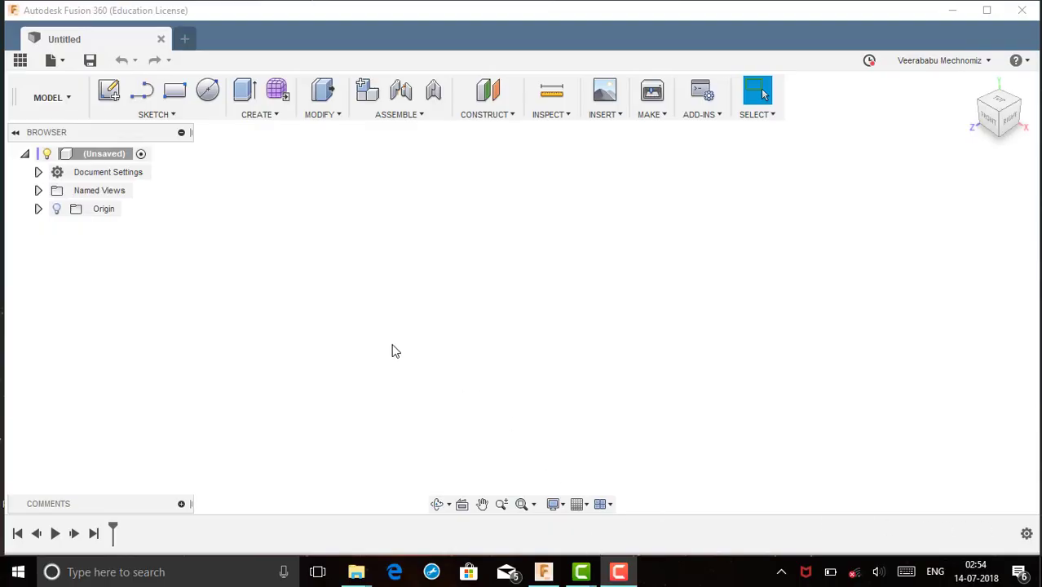
Show the Data panel and scroll through the project's saved folders and designs.
{"action": "left_click", "coordinate": [20, 60]}
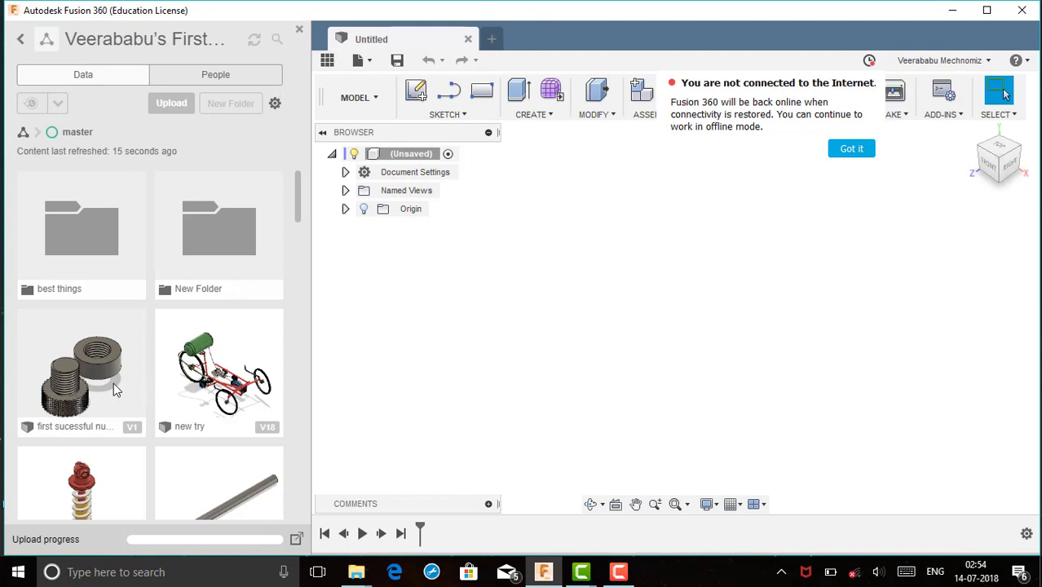
{"action": "scroll", "coordinate": [113, 390], "scroll_direction": "down", "scroll_amount": 3}
{"action": "scroll", "coordinate": [113, 389], "scroll_direction": "down", "scroll_amount": 3}
{"action": "scroll", "coordinate": [114, 395], "scroll_direction": "up", "scroll_amount": 5}
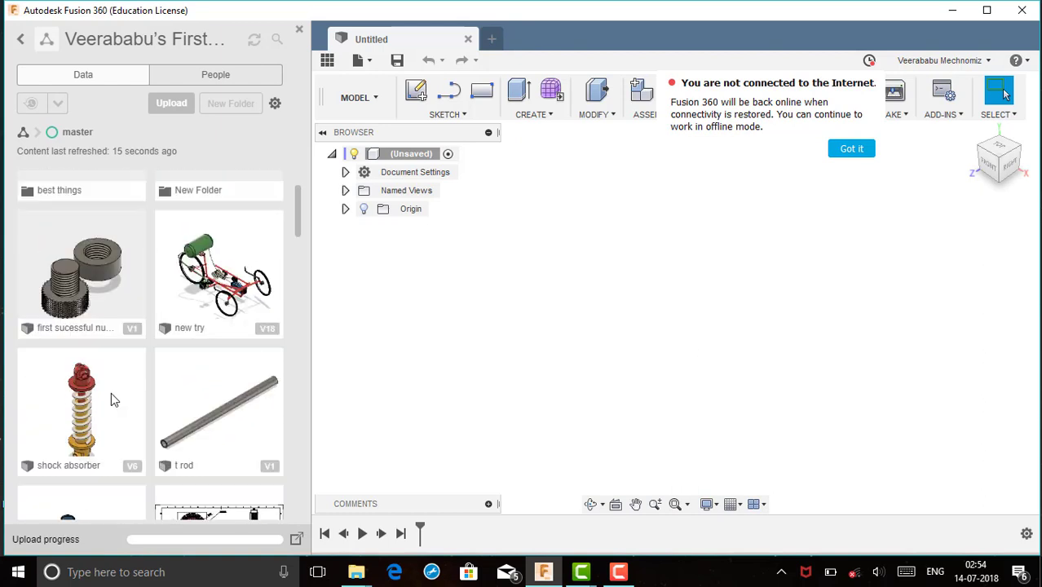
{"action": "scroll", "coordinate": [111, 392], "scroll_direction": "up", "scroll_amount": 1}
{"action": "scroll", "coordinate": [167, 352], "scroll_direction": "down", "scroll_amount": 3}
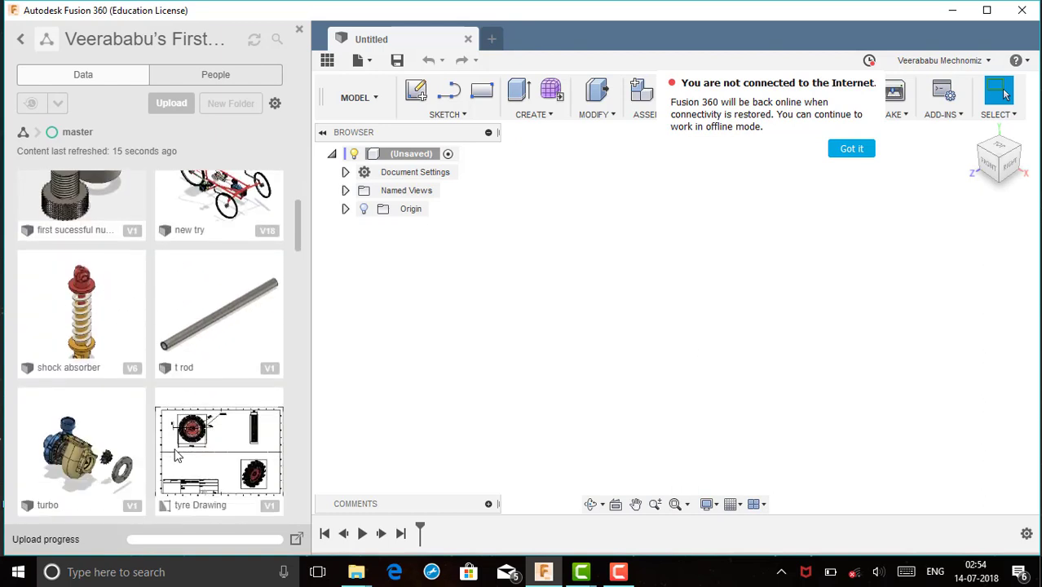
{"action": "scroll", "coordinate": [165, 486], "scroll_direction": "down", "scroll_amount": 1}
{"action": "scroll", "coordinate": [204, 416], "scroll_direction": "down", "scroll_amount": 4}
{"action": "scroll", "coordinate": [242, 342], "scroll_direction": "down", "scroll_amount": 3}
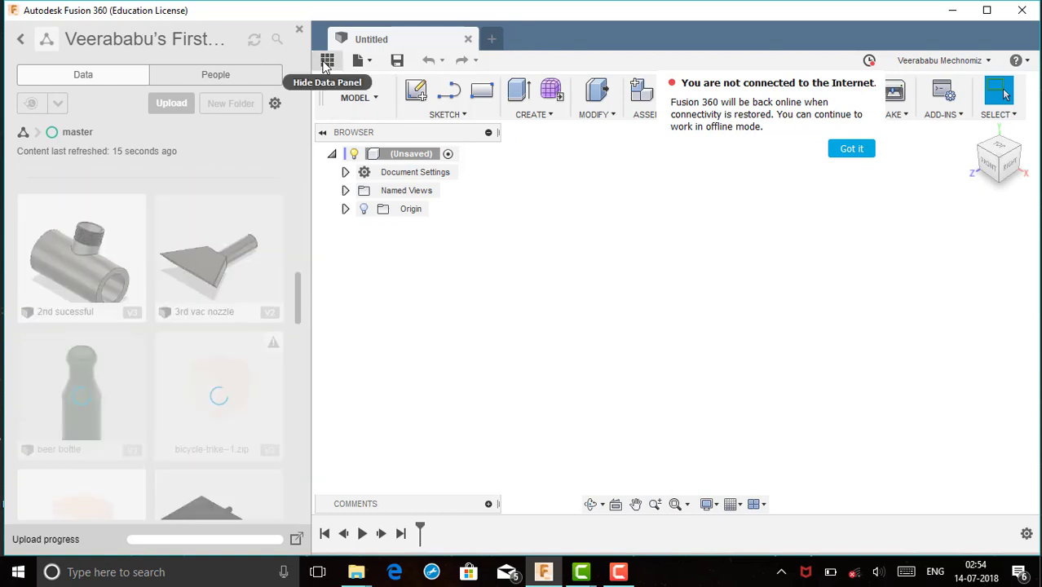
Hide the Data panel and start a line sketch on a construction plane.
{"action": "left_click", "coordinate": [327, 60]}
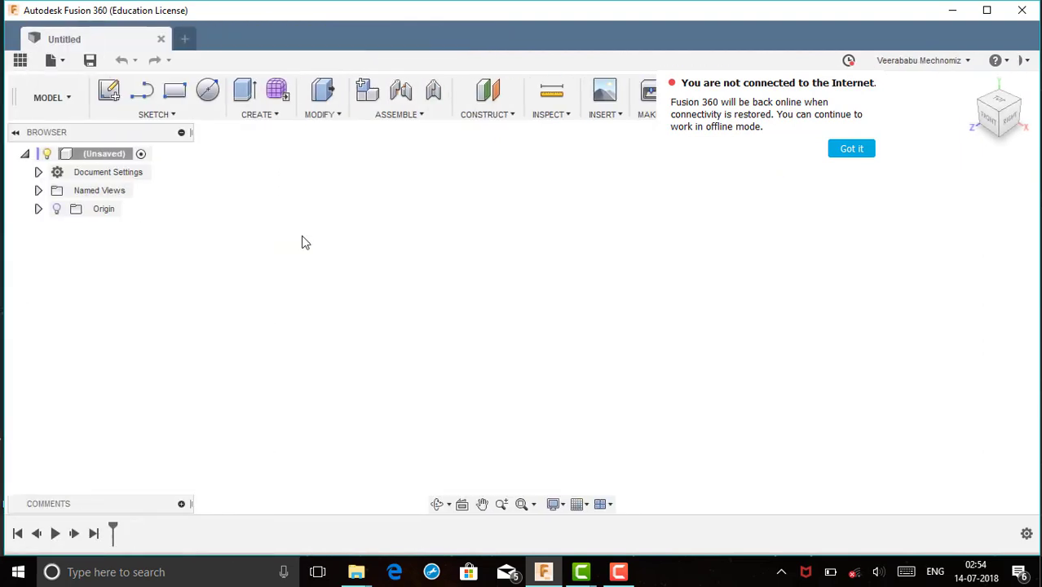
{"action": "left_click", "coordinate": [141, 98]}
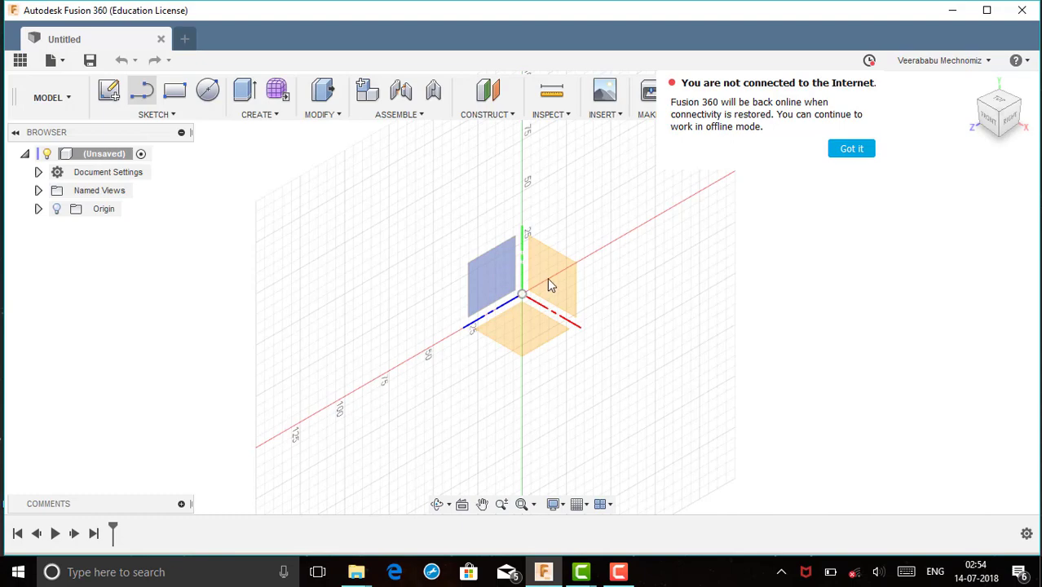
{"action": "left_click", "coordinate": [549, 284]}
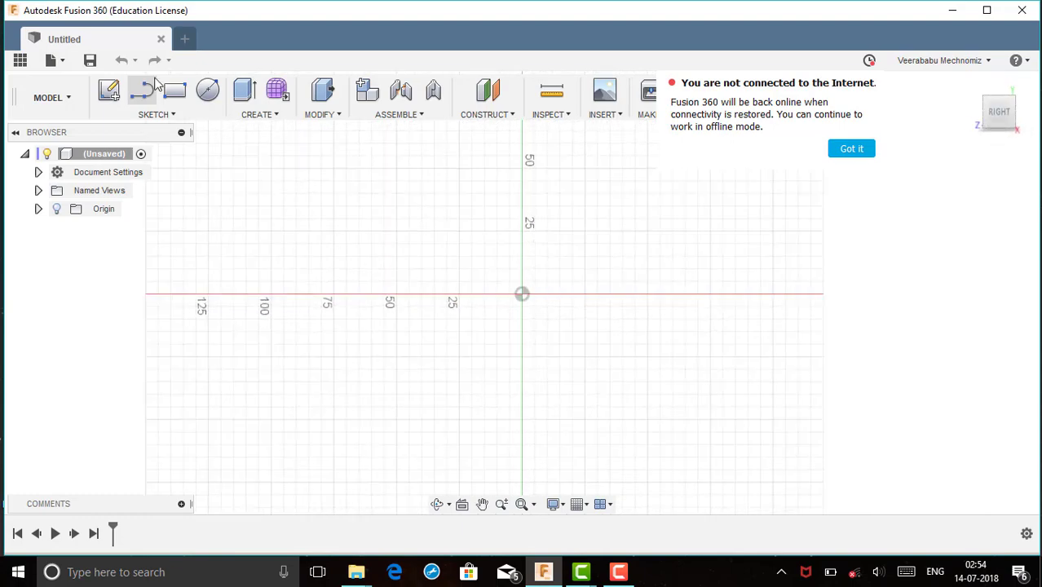
Draw a closed, slightly tilted four-sided line profile near the origin.
{"action": "left_click", "coordinate": [519, 294]}
{"action": "mouse_move", "coordinate": [523, 356]}
{"action": "left_mouse_down"}
{"action": "mouse_move", "coordinate": [544, 400]}
{"action": "mouse_move", "coordinate": [561, 406]}
{"action": "left_mouse_up"}
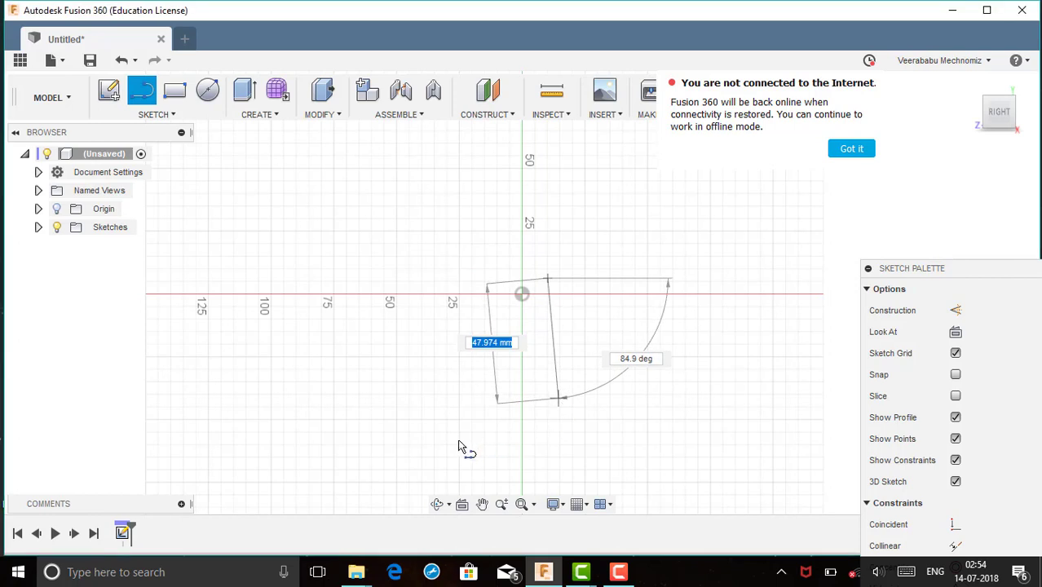
{"action": "left_click_drag", "start_coordinate": [432, 432], "coordinate": [434, 406]}
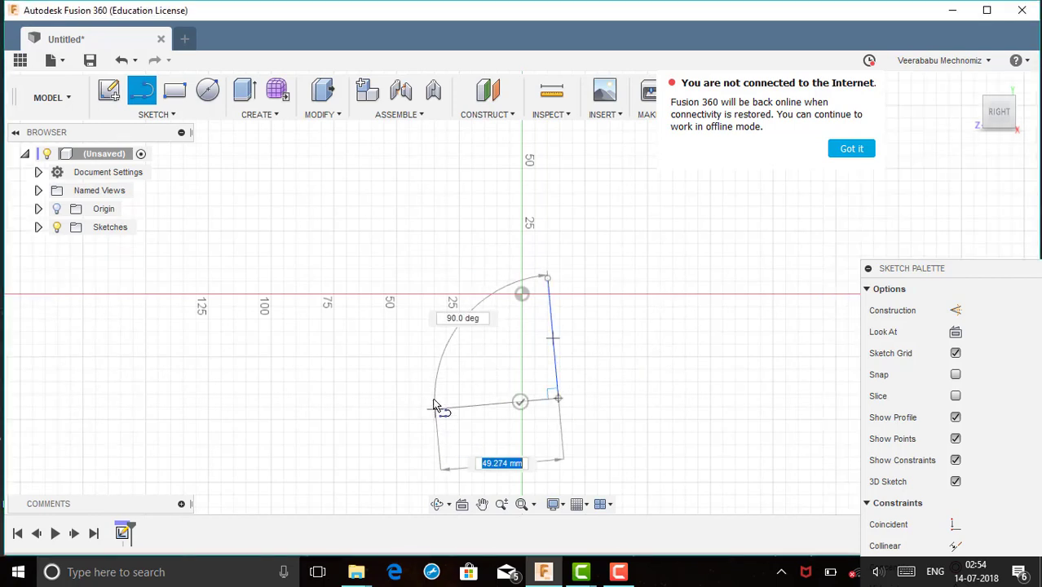
{"action": "left_click_drag", "start_coordinate": [430, 317], "coordinate": [426, 304]}
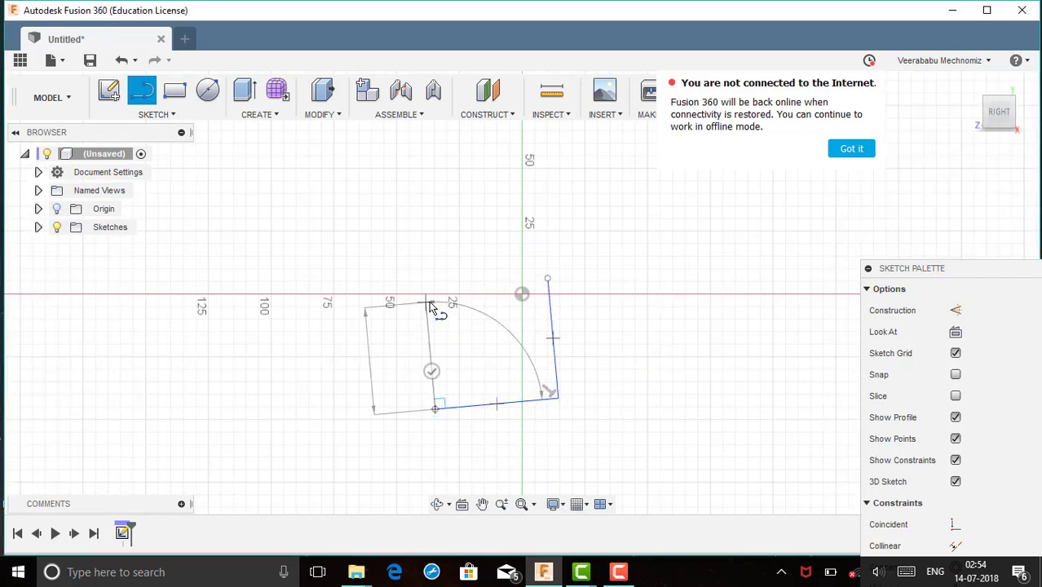
{"action": "left_click", "coordinate": [427, 304]}
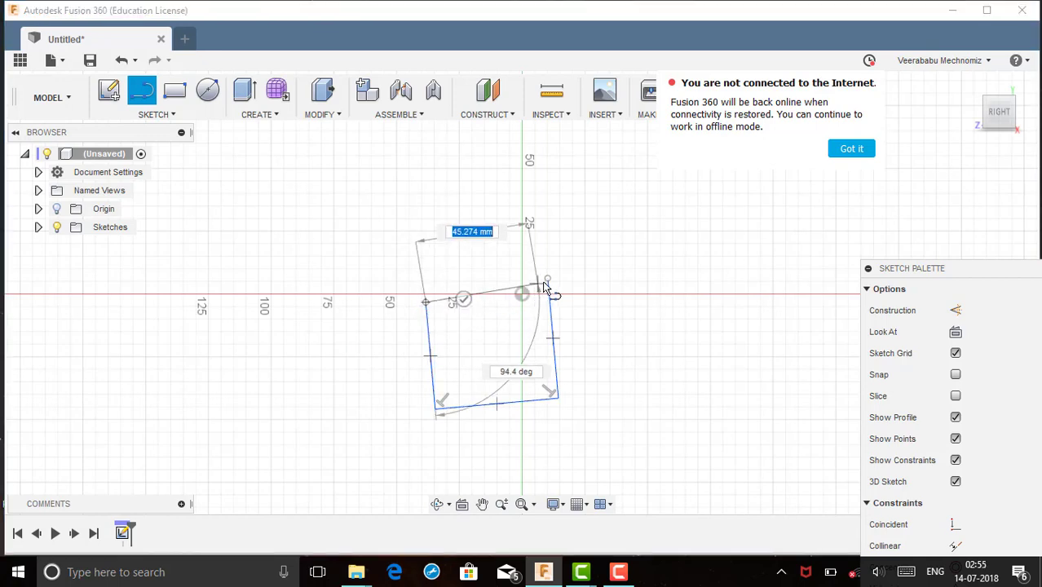
{"action": "left_click", "coordinate": [547, 281]}
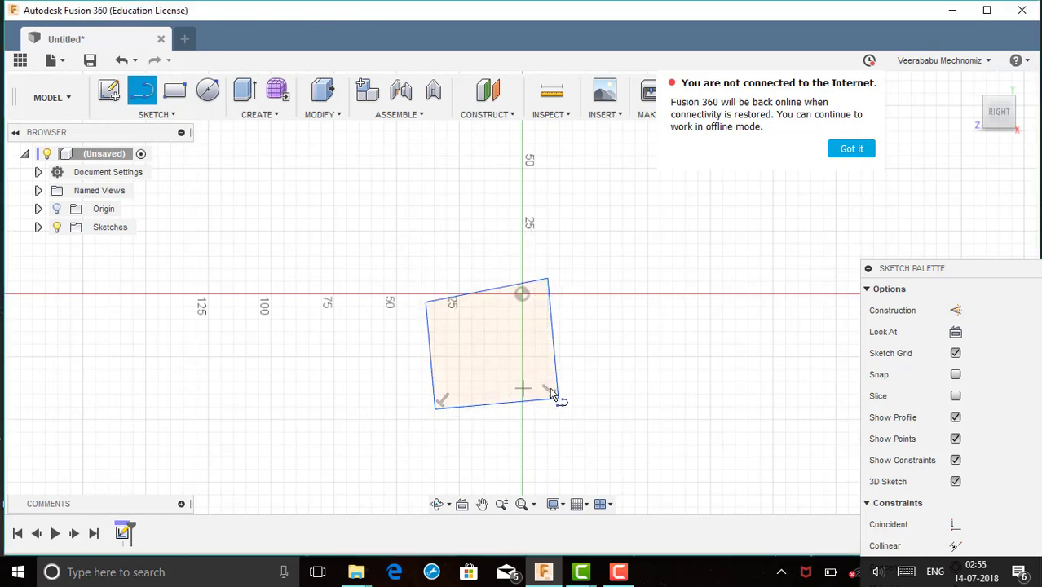
Finish the Line command and dismiss the offline connection notice.
{"action": "right_click", "coordinate": [638, 319]}
{"action": "left_click", "coordinate": [677, 327]}
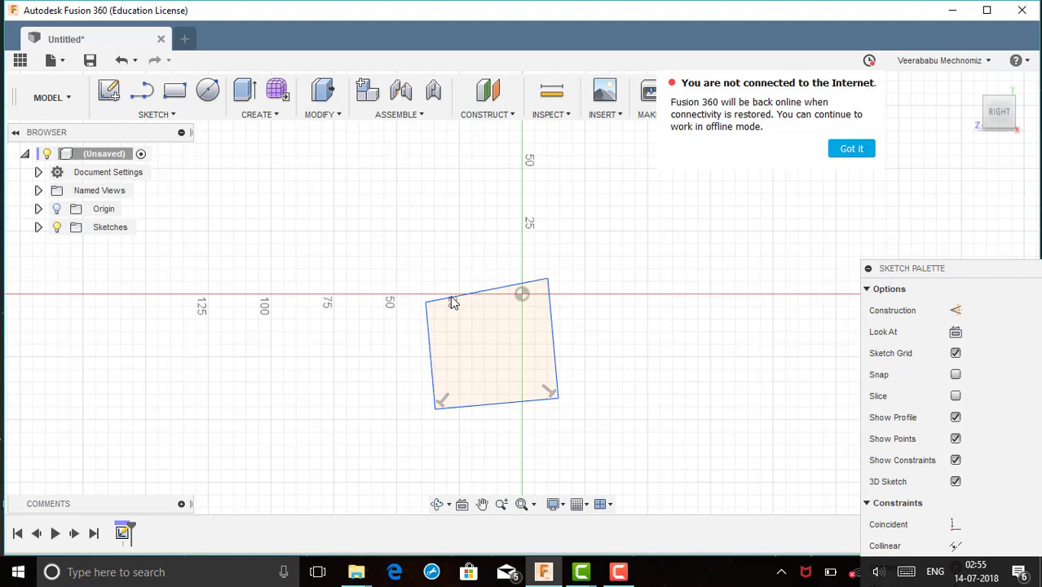
{"action": "left_click_drag", "start_coordinate": [368, 245], "coordinate": [708, 462]}
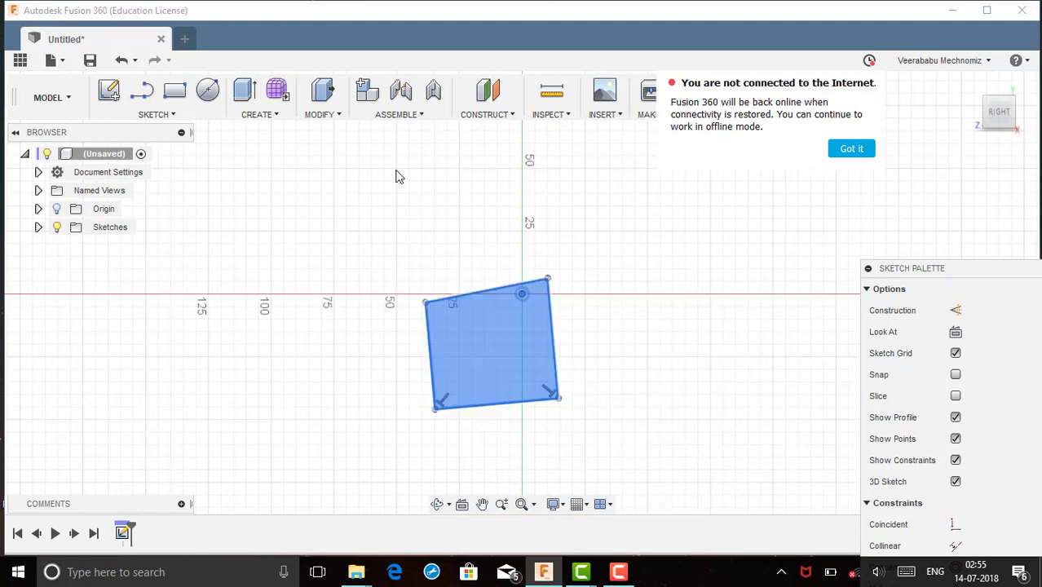
{"action": "left_click", "coordinate": [385, 242]}
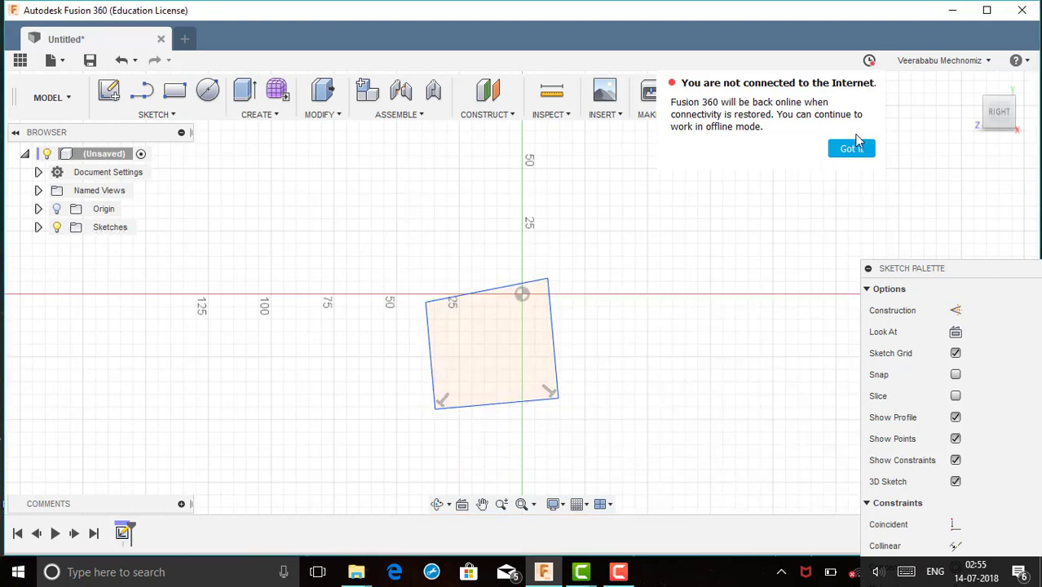
{"action": "left_click", "coordinate": [854, 146]}
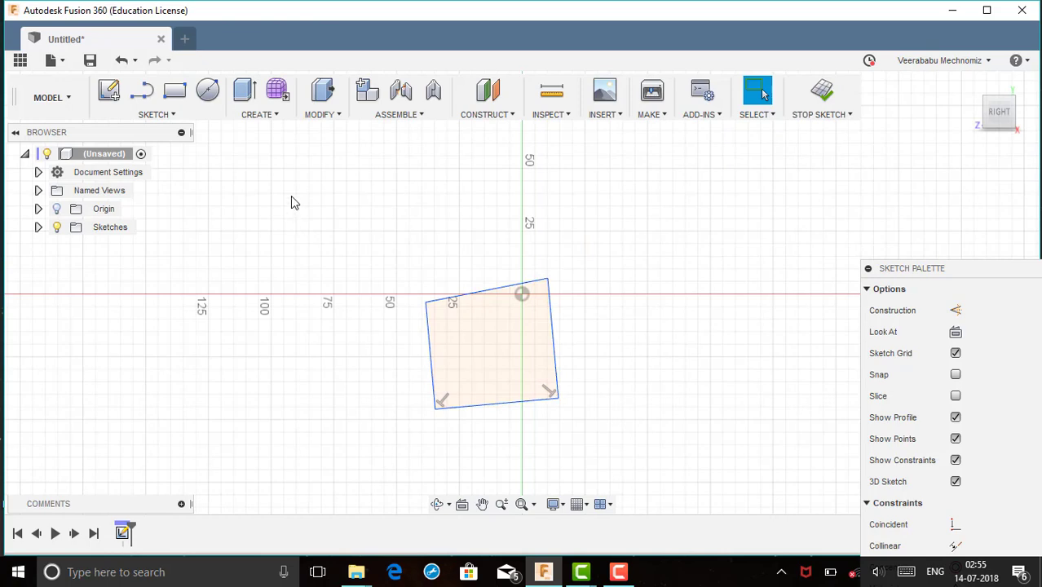
Select and delete all four profile lines, leaving the sketch empty.
{"action": "left_click_drag", "start_coordinate": [291, 196], "coordinate": [614, 441]}
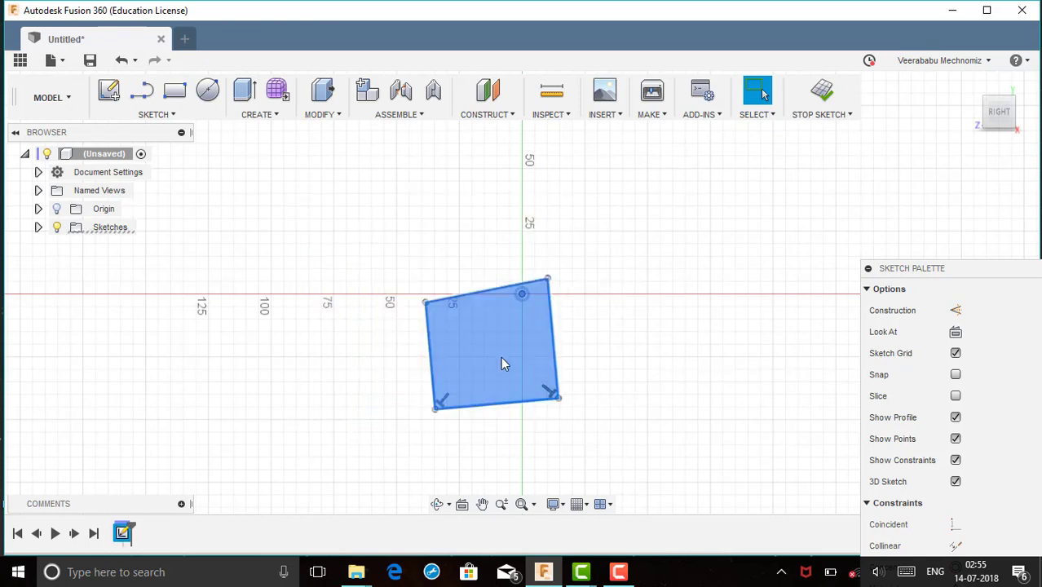
{"action": "left_click", "coordinate": [612, 440]}
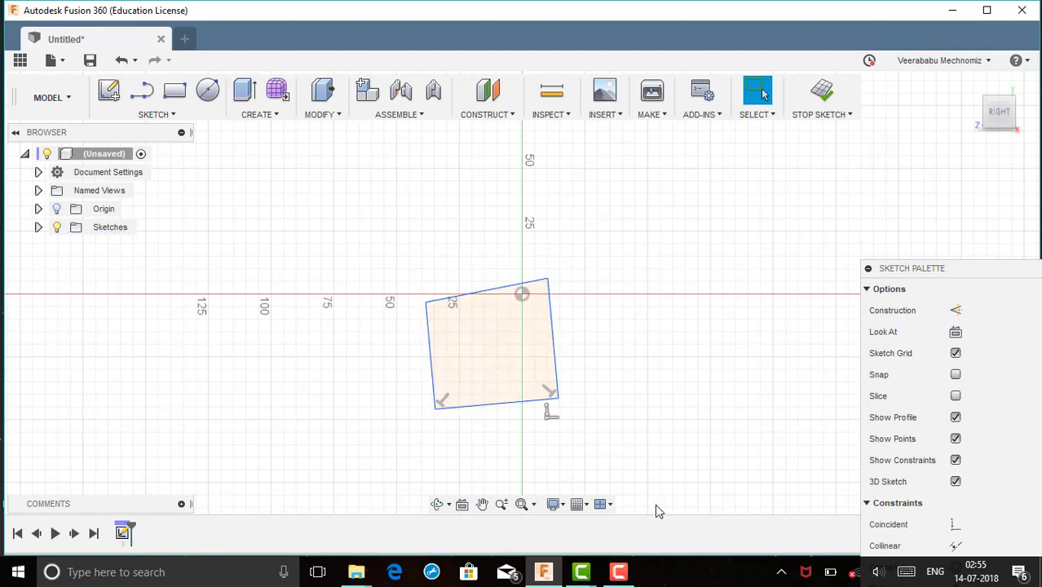
{"action": "mouse_move", "coordinate": [569, 381]}
{"action": "left_mouse_down"}
{"action": "mouse_move", "coordinate": [564, 461]}
{"action": "mouse_move", "coordinate": [513, 390]}
{"action": "left_mouse_up"}
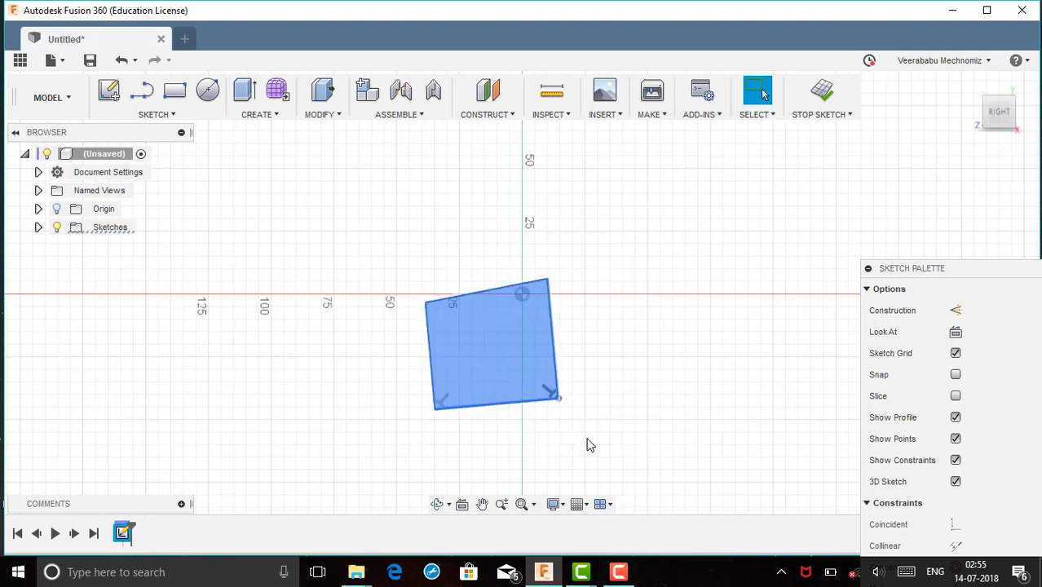
{"action": "mouse_move", "coordinate": [226, 167]}
{"action": "left_mouse_down"}
{"action": "mouse_move", "coordinate": [633, 463]}
{"action": "mouse_move", "coordinate": [625, 459]}
{"action": "left_mouse_up"}
{"action": "left_click", "coordinate": [515, 484]}
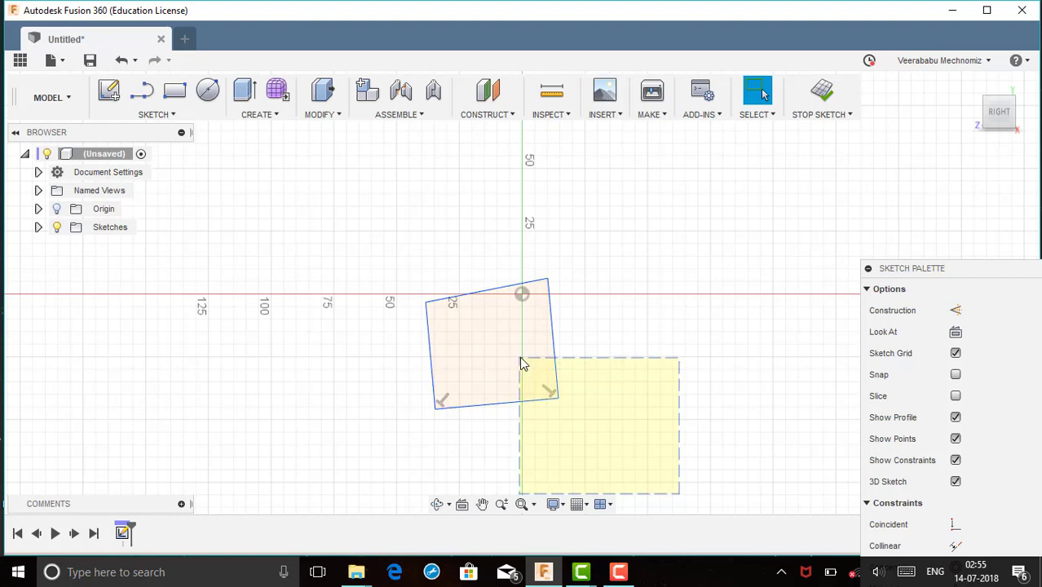
{"action": "left_click_drag", "start_coordinate": [643, 444], "coordinate": [519, 356]}
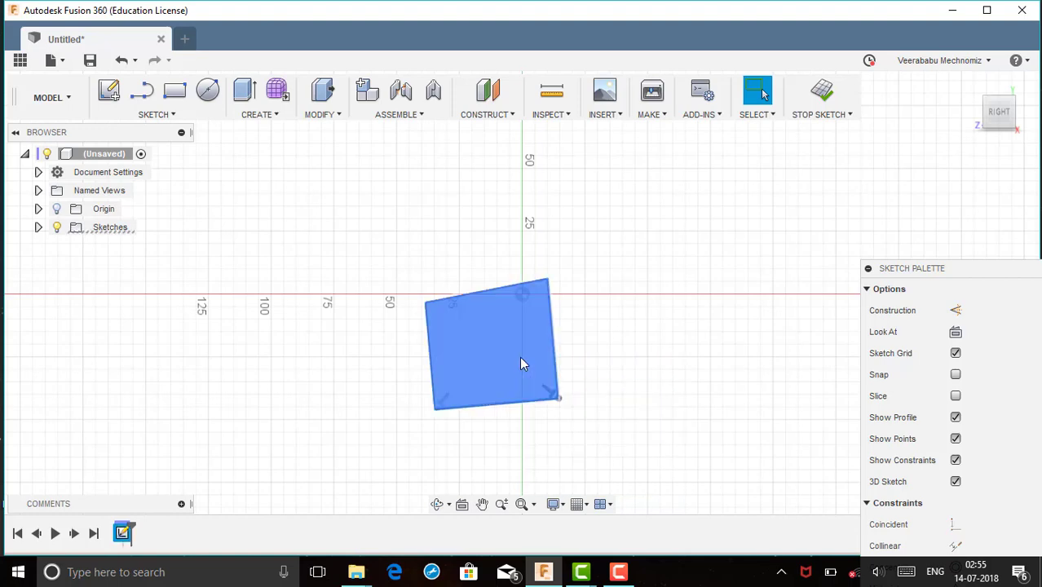
{"action": "right_click", "coordinate": [650, 386]}
{"action": "left_click", "coordinate": [599, 365]}
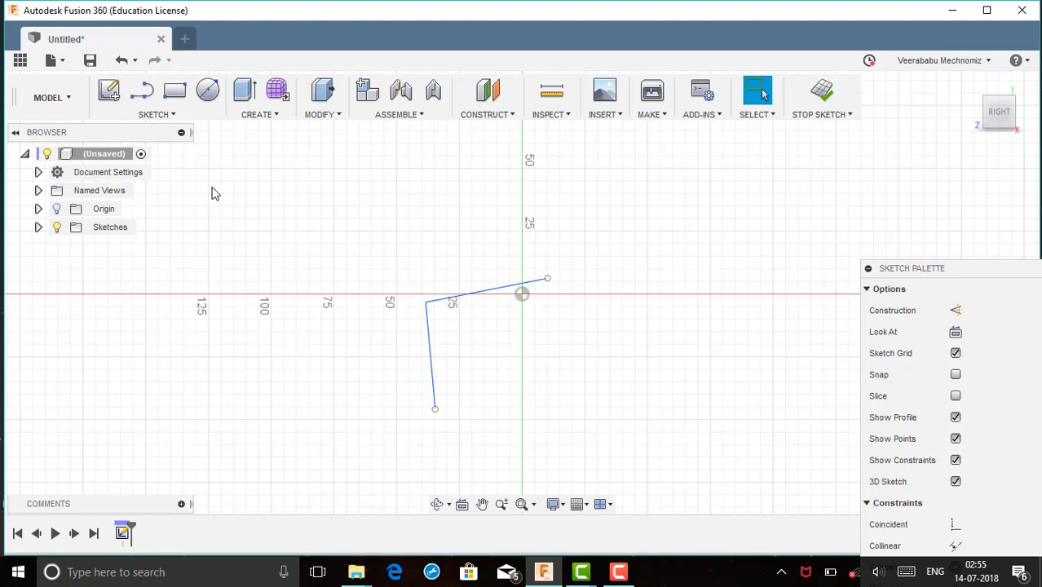
{"action": "left_click_drag", "start_coordinate": [625, 438], "coordinate": [432, 248]}
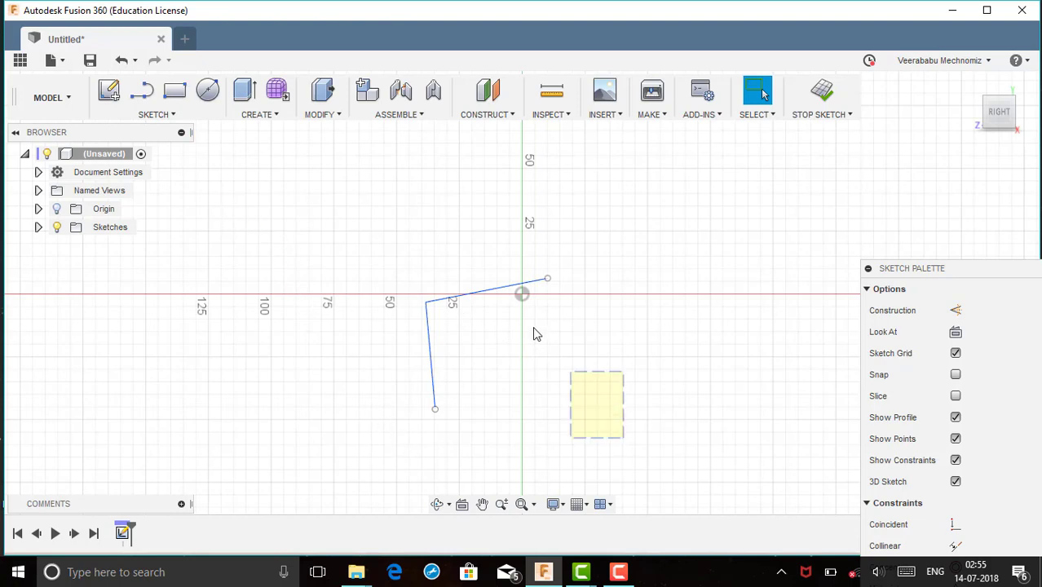
{"action": "right_click", "coordinate": [417, 251]}
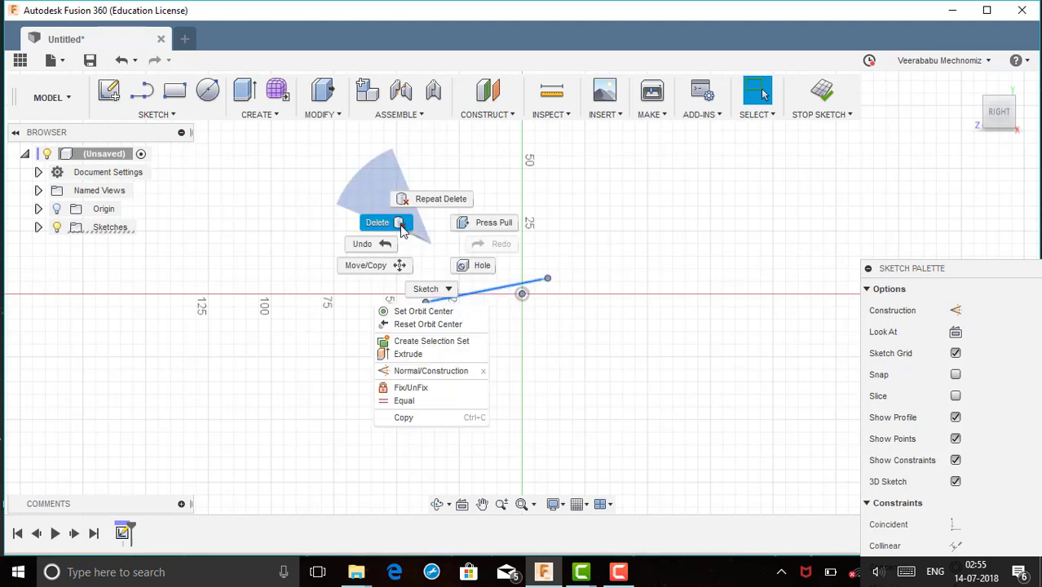
{"action": "key", "text": "Delete"}
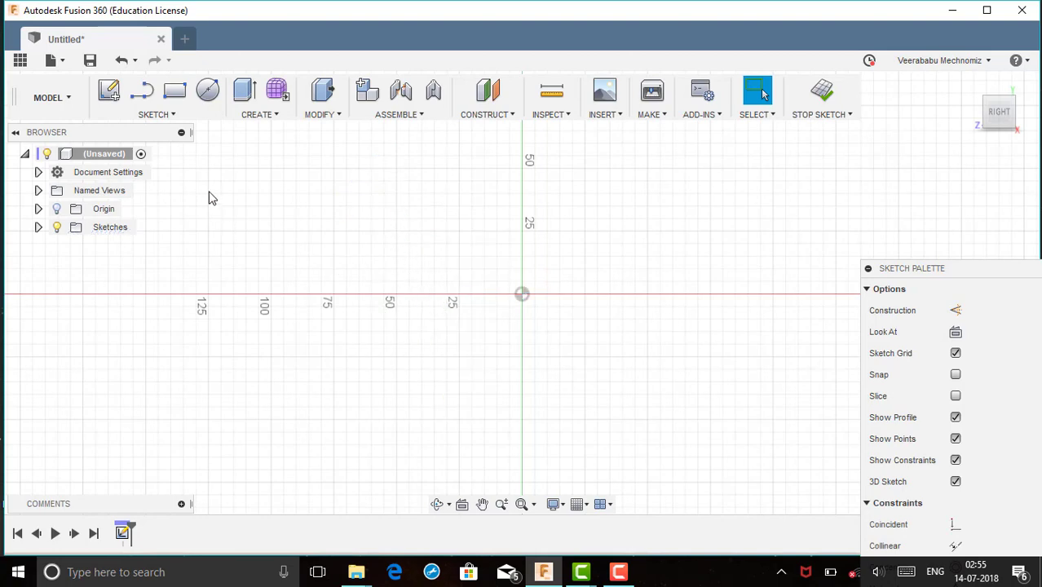
Draw a two-point rectangle from the sketch origin.
{"action": "left_click", "coordinate": [175, 91]}
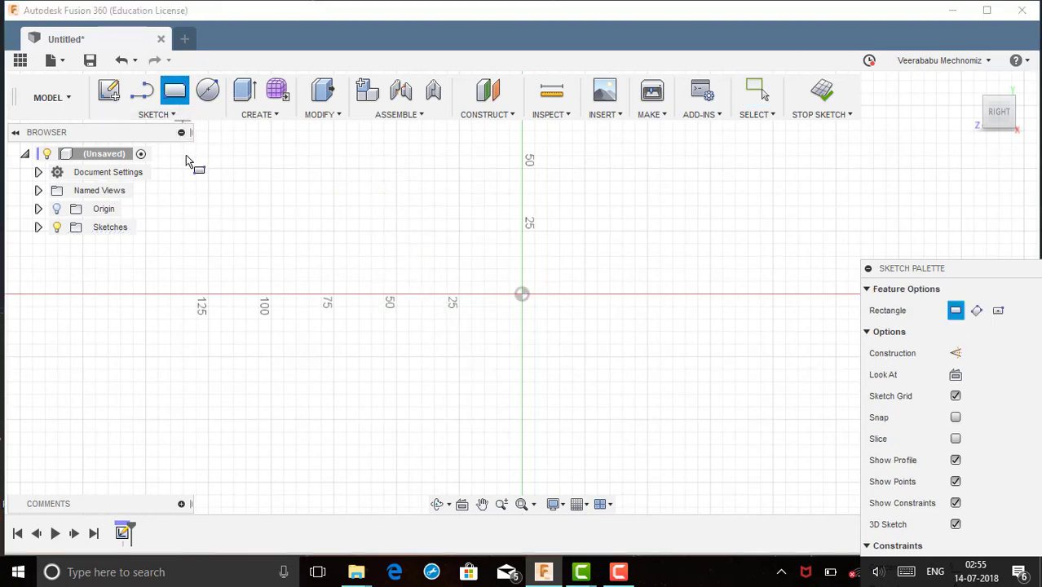
{"action": "left_click", "coordinate": [523, 295]}
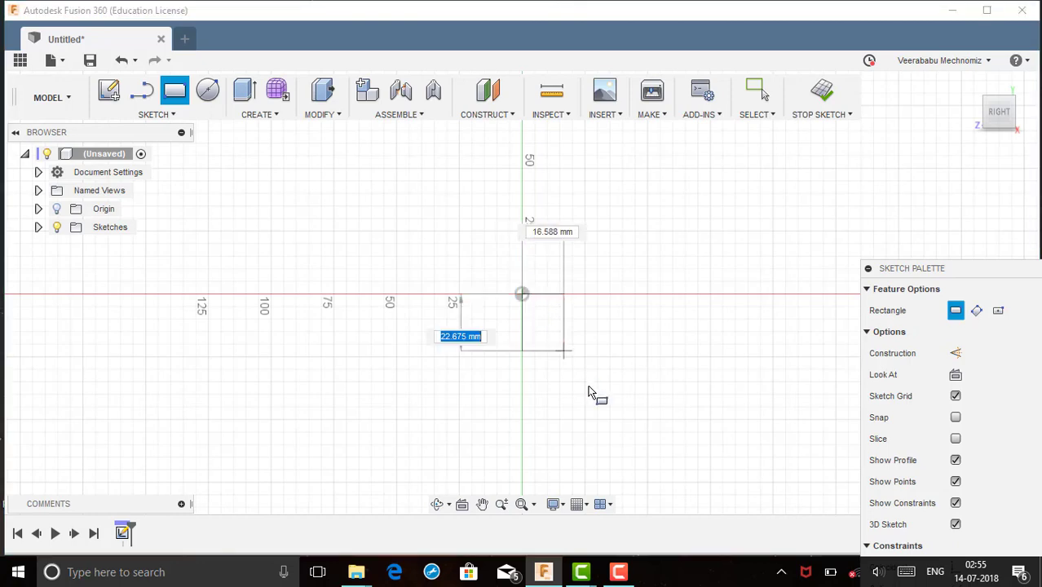
{"action": "left_click", "coordinate": [718, 379]}
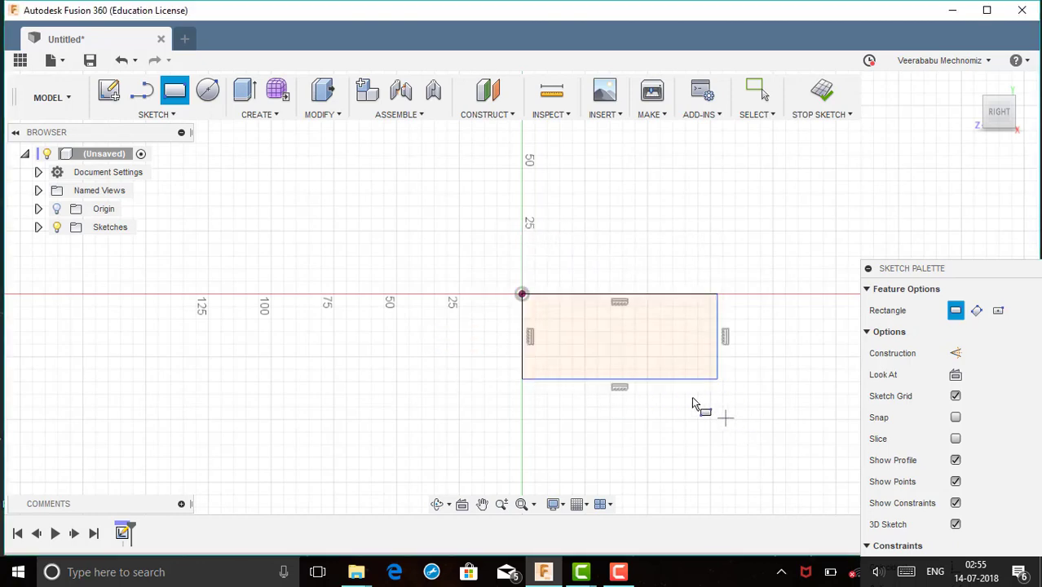
Draw a three-point rectangle with a level base above the axis.
{"action": "left_click", "coordinate": [976, 312]}
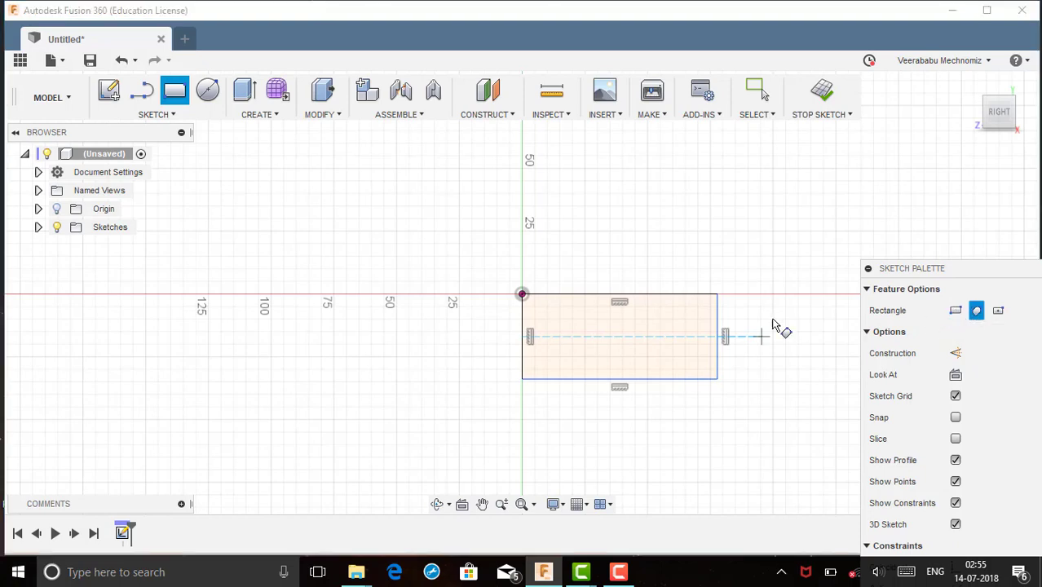
{"action": "left_click", "coordinate": [370, 263]}
{"action": "left_click", "coordinate": [366, 203]}
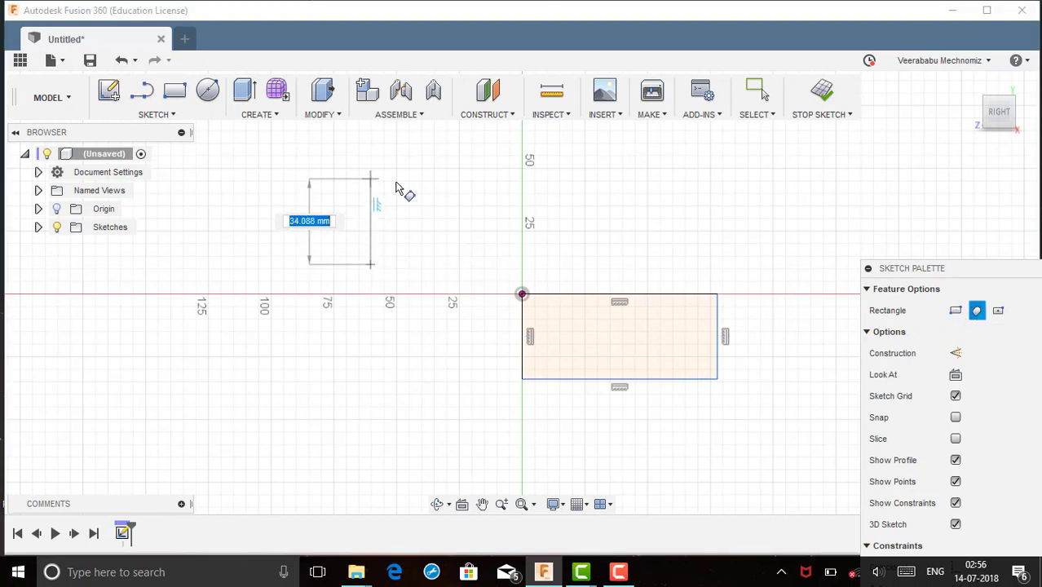
{"action": "left_click", "coordinate": [616, 263]}
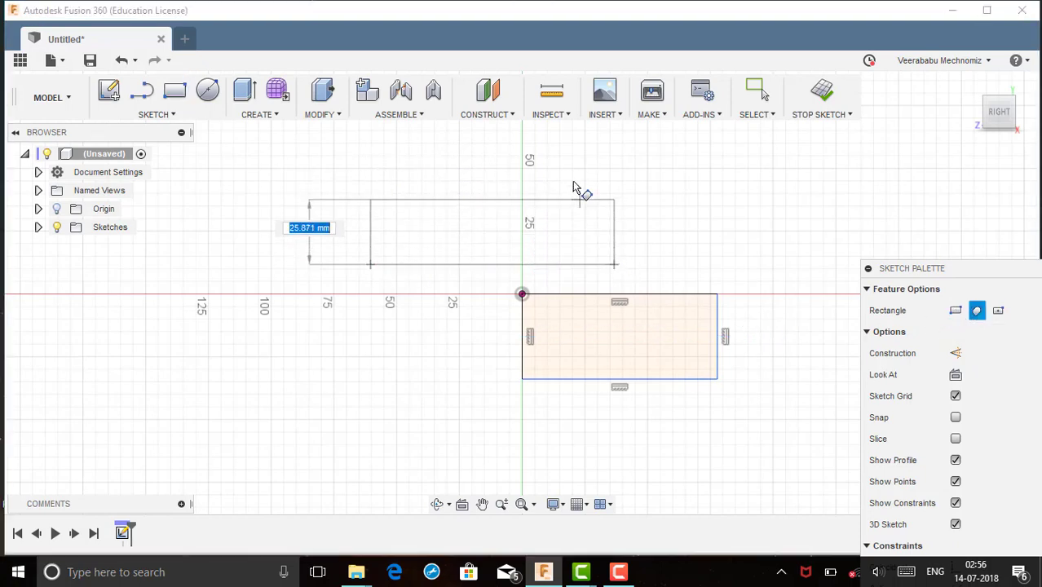
{"action": "left_click", "coordinate": [529, 160]}
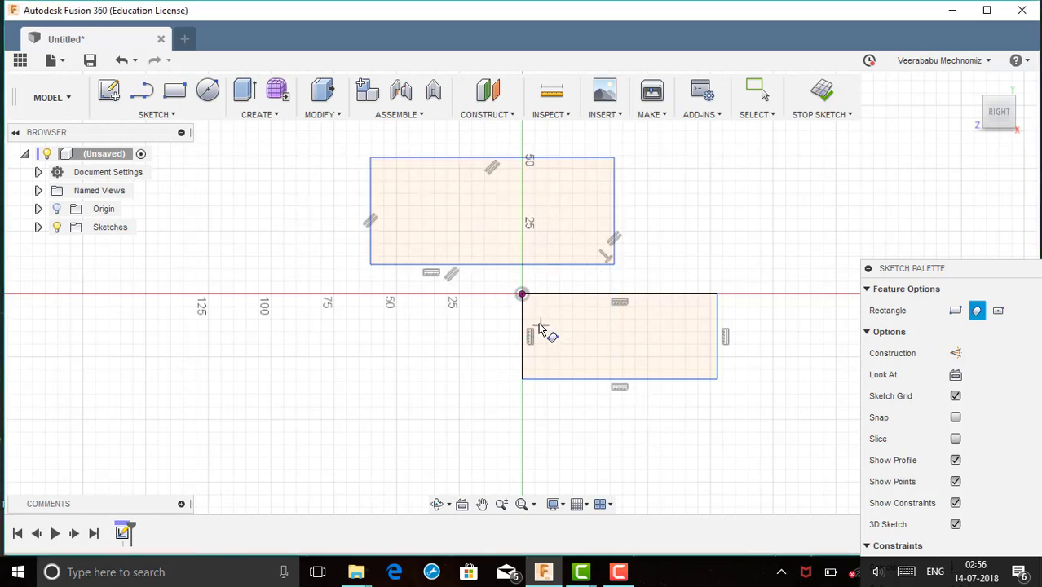
Draw a small centre rectangle lower left and a large one centred on the origin.
{"action": "left_click", "coordinate": [998, 311]}
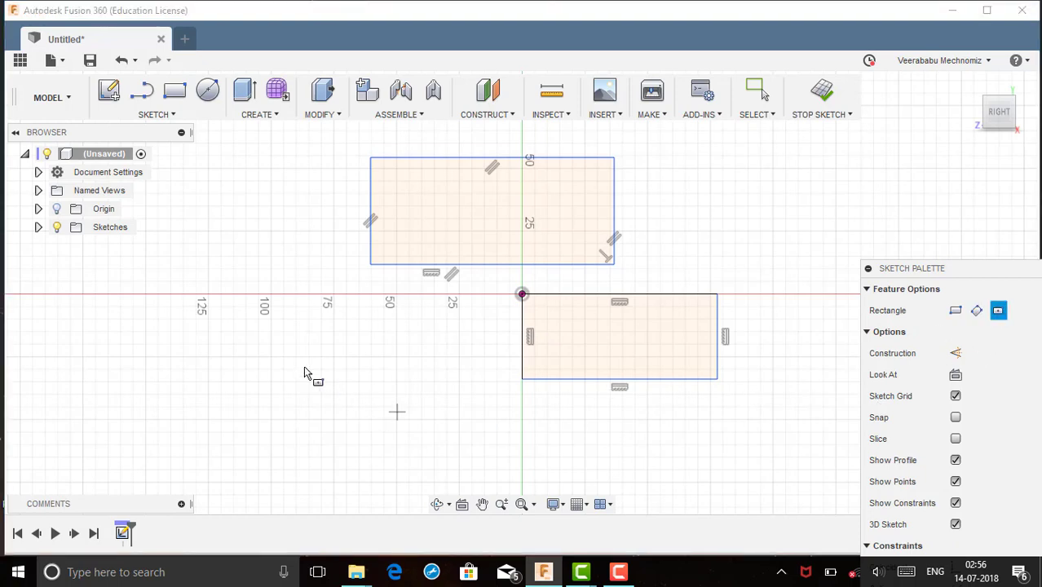
{"action": "left_click", "coordinate": [382, 405]}
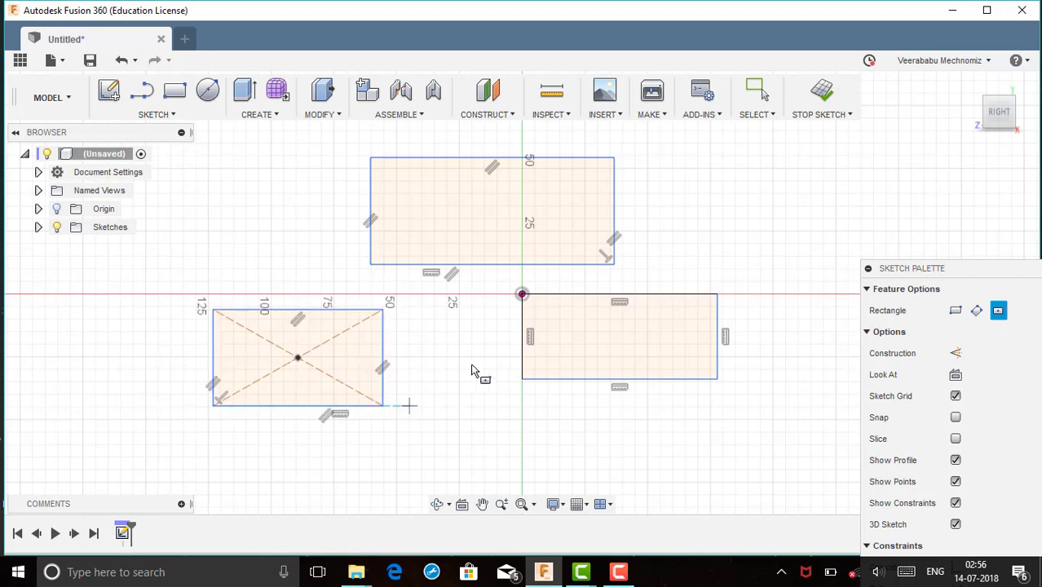
{"action": "left_click", "coordinate": [522, 294]}
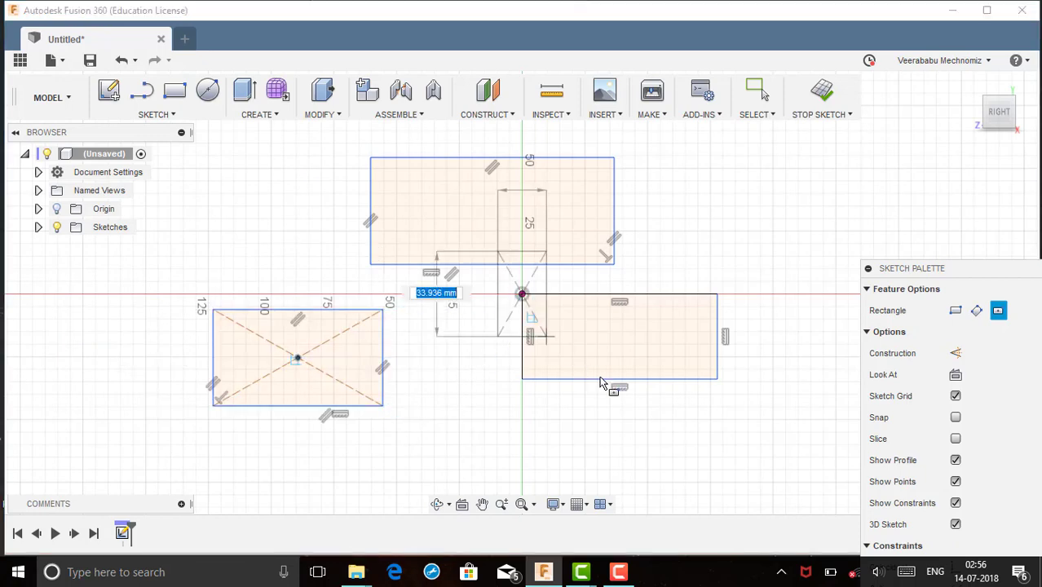
{"action": "left_click", "coordinate": [717, 404]}
Delete all 35 rectangle entities, then select the top horizontal line.
{"action": "right_click", "coordinate": [779, 414]}
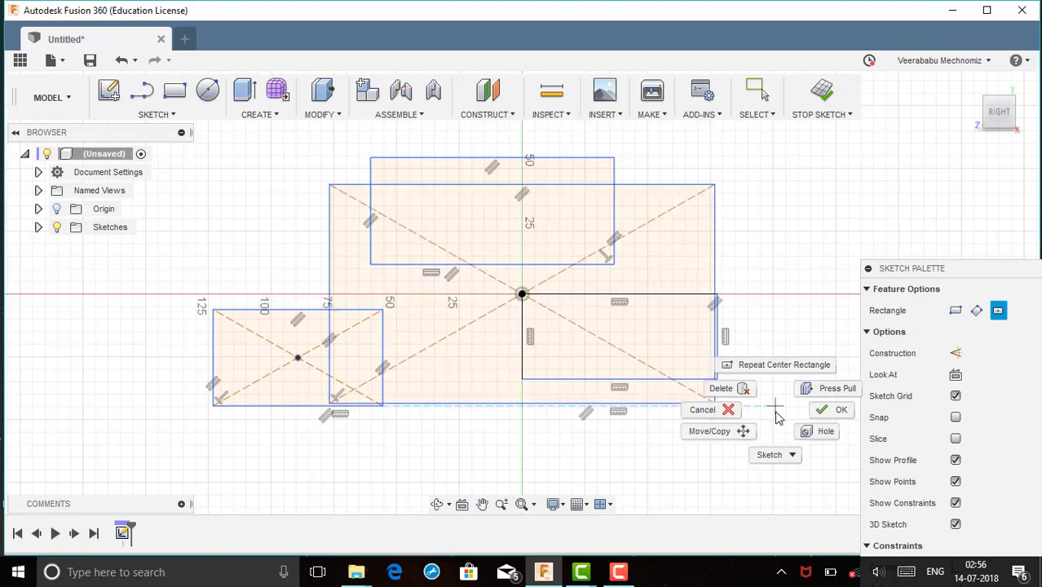
{"action": "left_click", "coordinate": [738, 390]}
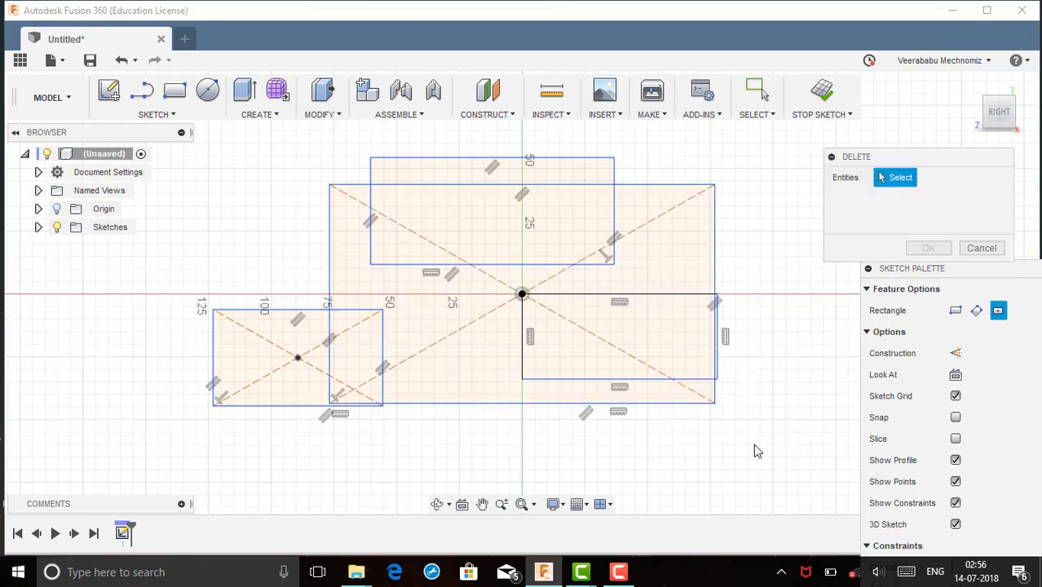
{"action": "left_click_drag", "start_coordinate": [273, 172], "coordinate": [262, 181]}
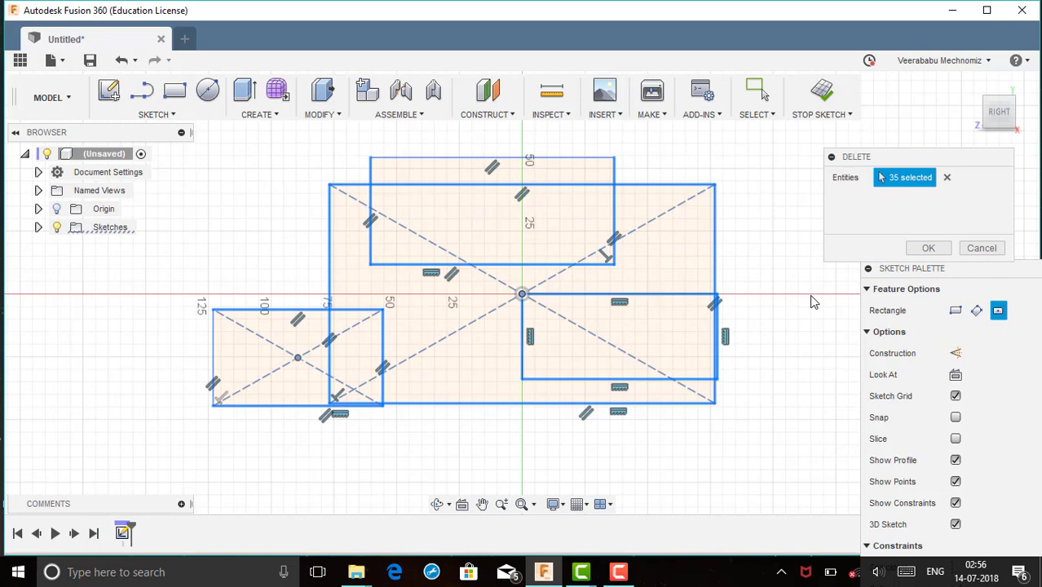
{"action": "left_click", "coordinate": [913, 251]}
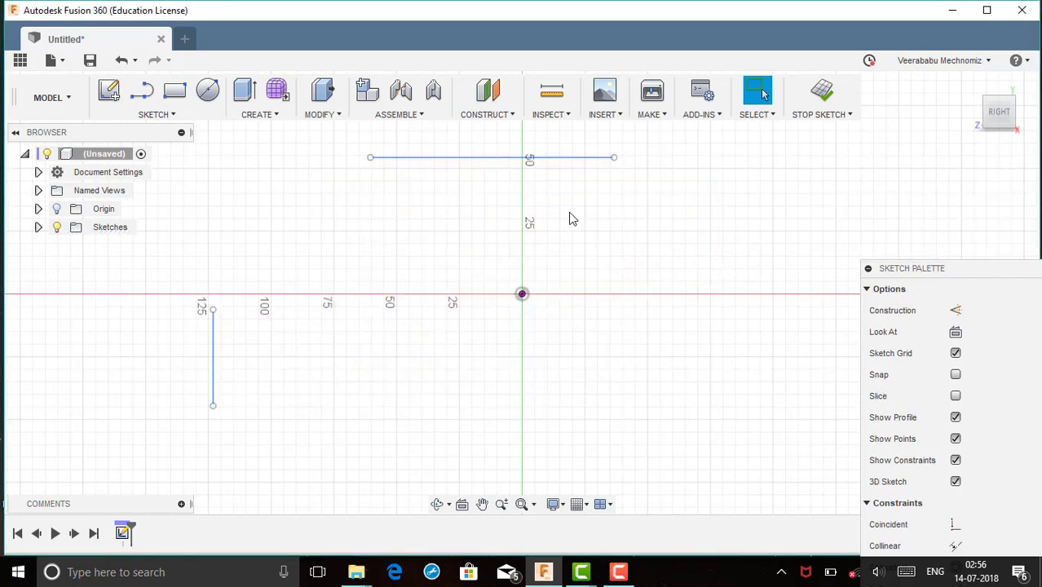
{"action": "left_click_drag", "start_coordinate": [631, 366], "coordinate": [330, 211]}
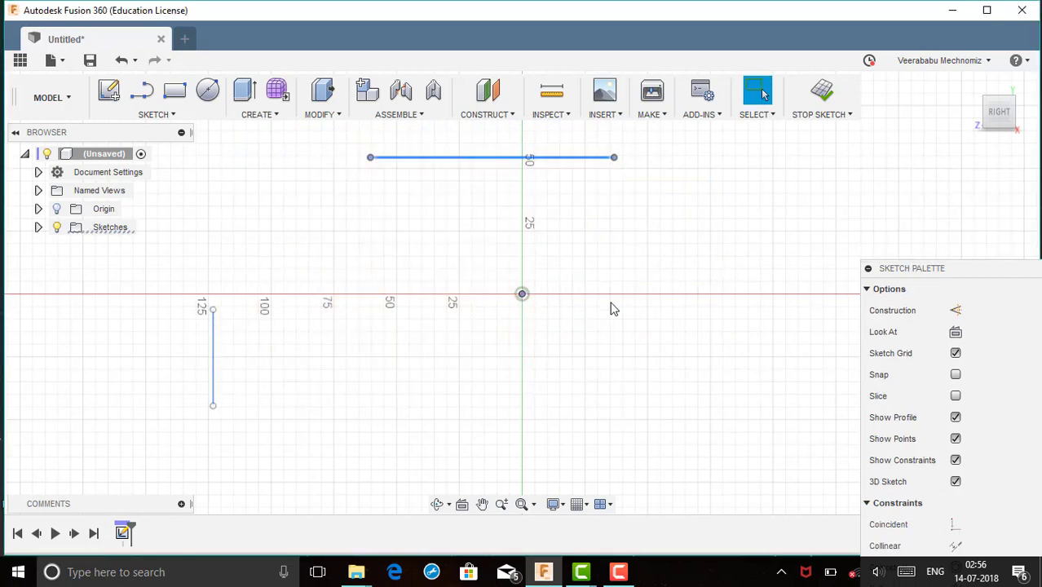
{"action": "right_click", "coordinate": [482, 303]}
Delete the top horizontal line and briefly start an extrusion.
{"action": "left_click", "coordinate": [548, 284]}
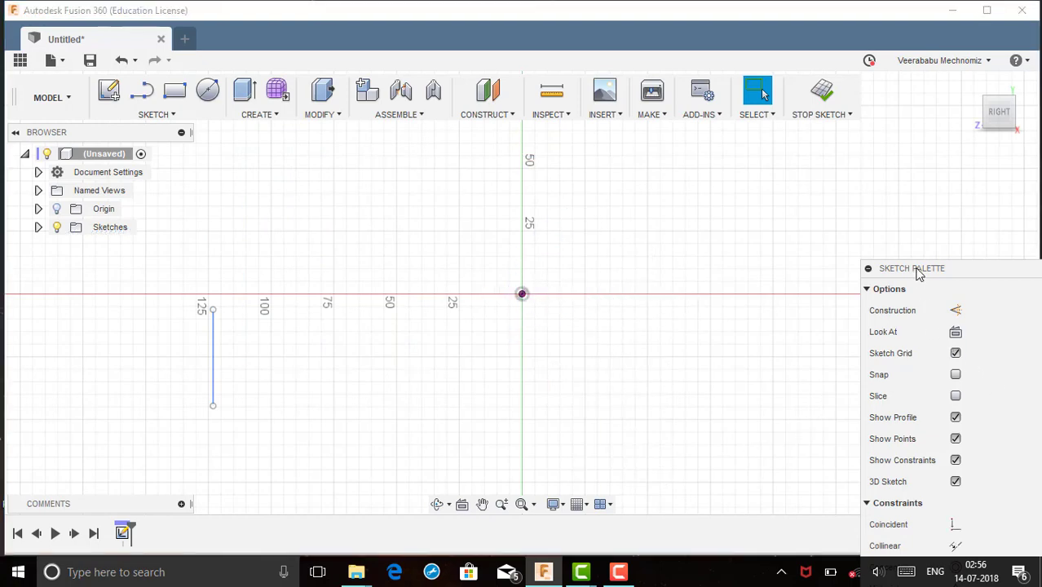
{"action": "left_click_drag", "start_coordinate": [913, 268], "coordinate": [892, 98]}
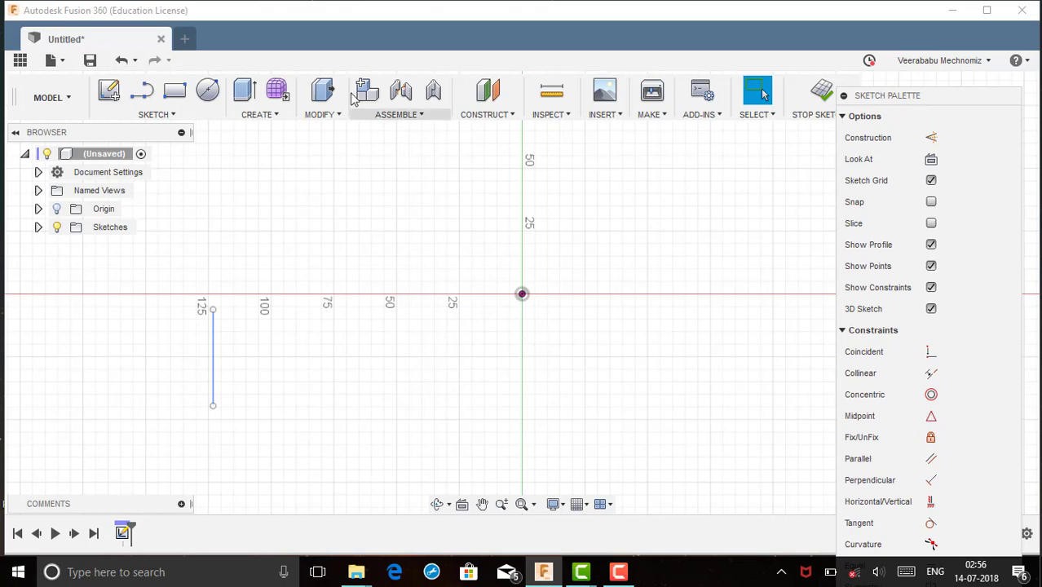
{"action": "left_click", "coordinate": [259, 118]}
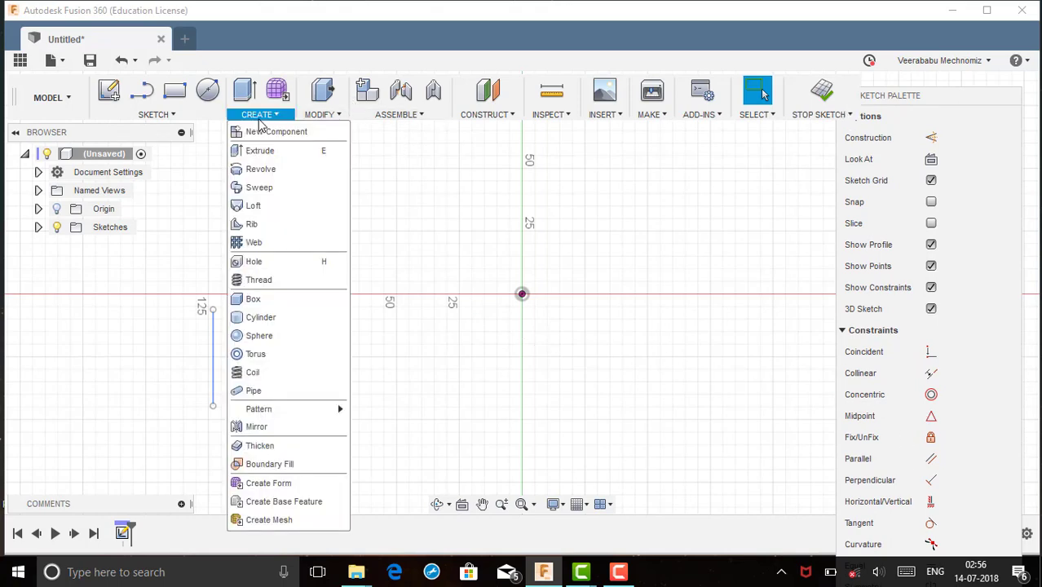
{"action": "left_click", "coordinate": [261, 155]}
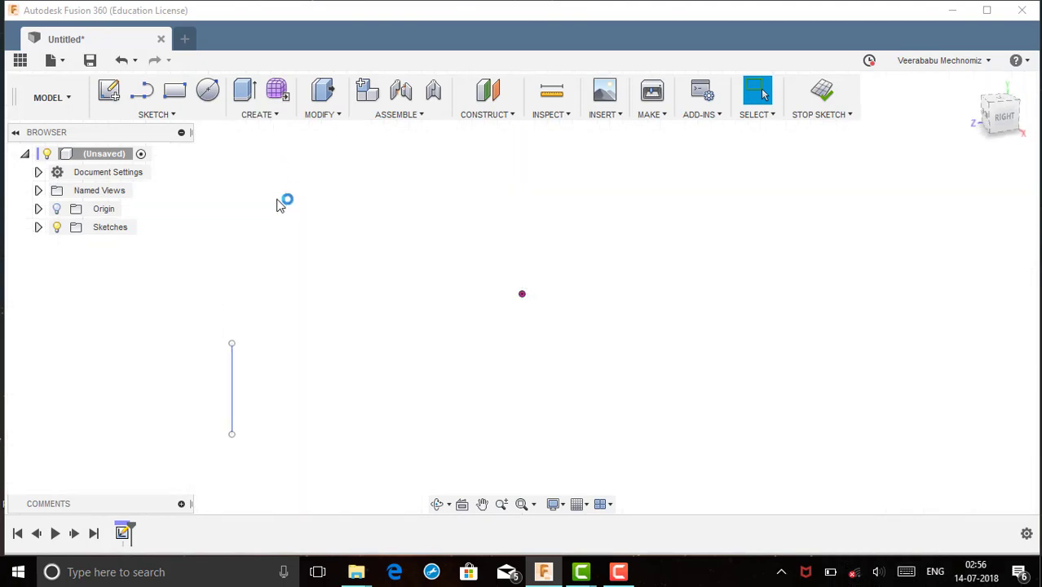
From the Home view, draw a two-point rectangle beside the vertical line.
{"action": "left_click", "coordinate": [172, 92]}
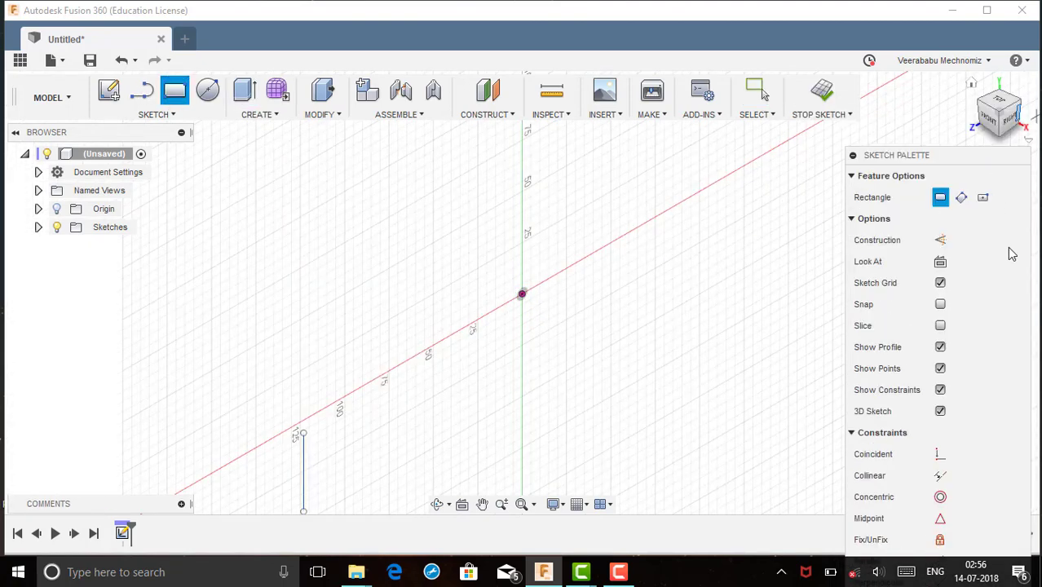
{"action": "left_click", "coordinate": [970, 85]}
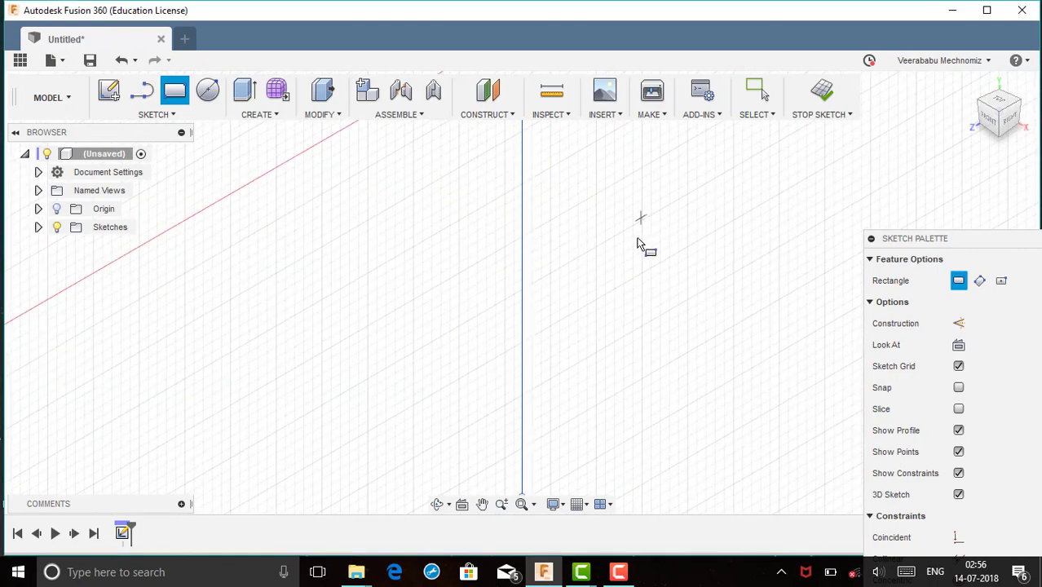
{"action": "scroll", "coordinate": [638, 269], "scroll_direction": "down", "scroll_amount": 2}
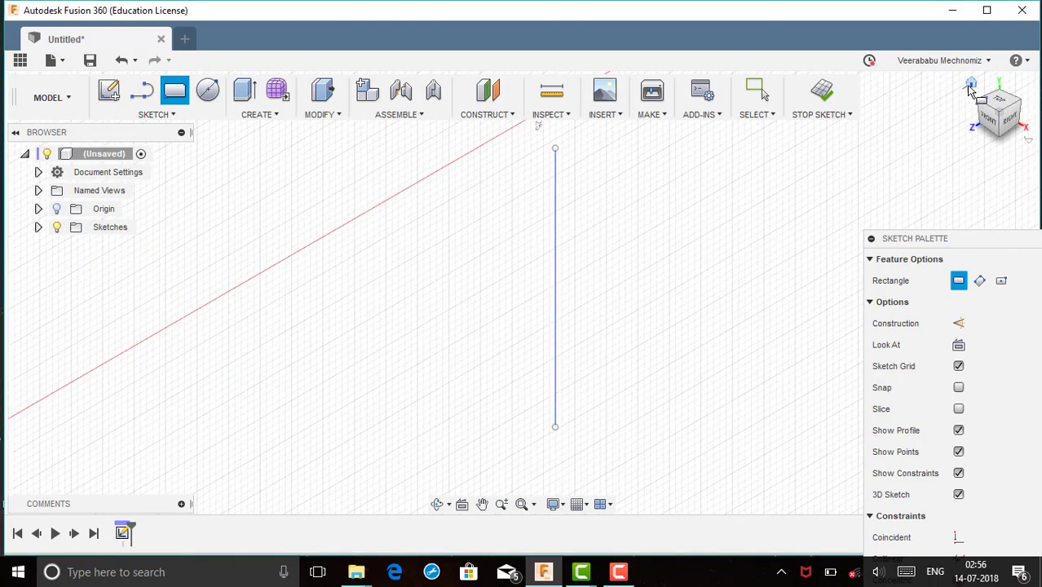
{"action": "left_click", "coordinate": [970, 85]}
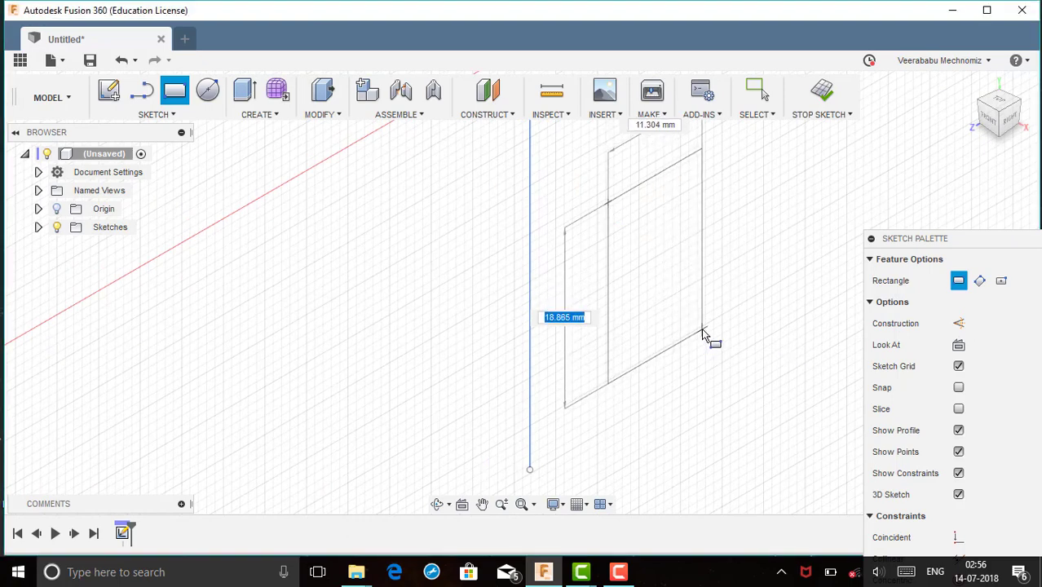
{"action": "left_click", "coordinate": [703, 334]}
{"action": "right_click", "coordinate": [756, 299]}
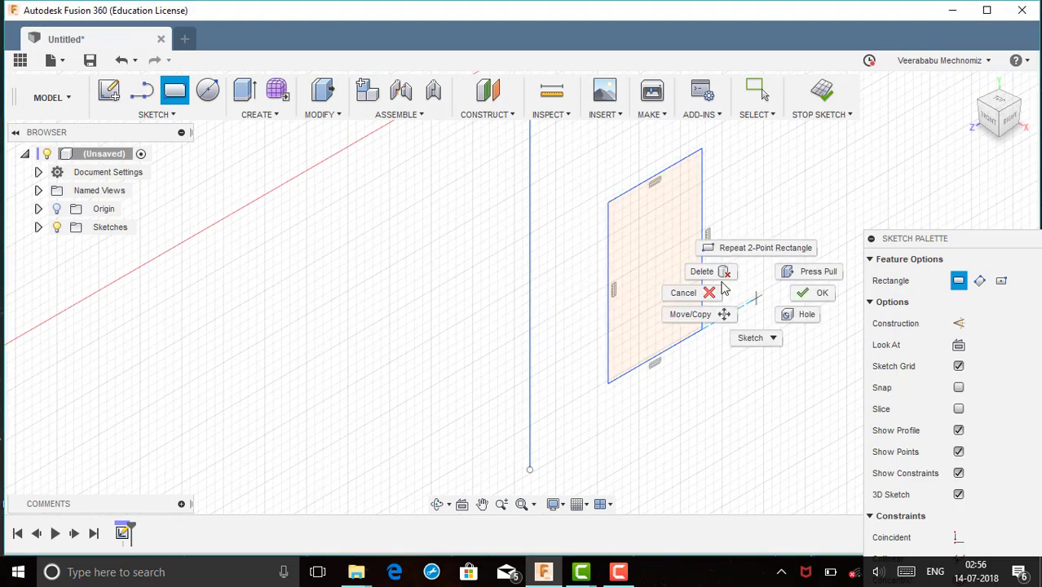
{"action": "left_click", "coordinate": [813, 292]}
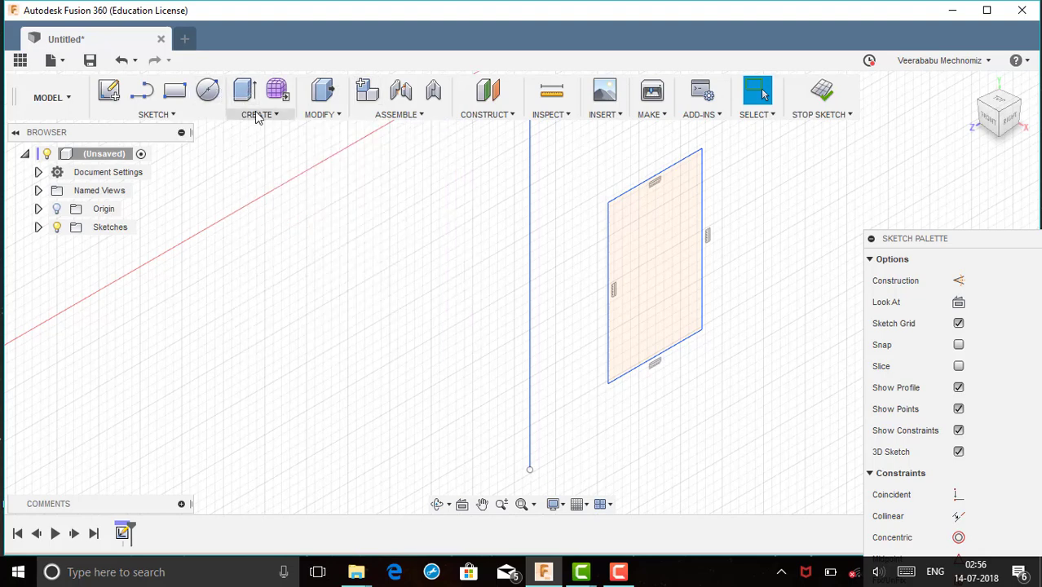
{"action": "left_click", "coordinate": [257, 115]}
Extrude the rectangle profile -23 as a new body, orbiting to inspect the box.
{"action": "left_click", "coordinate": [260, 152]}
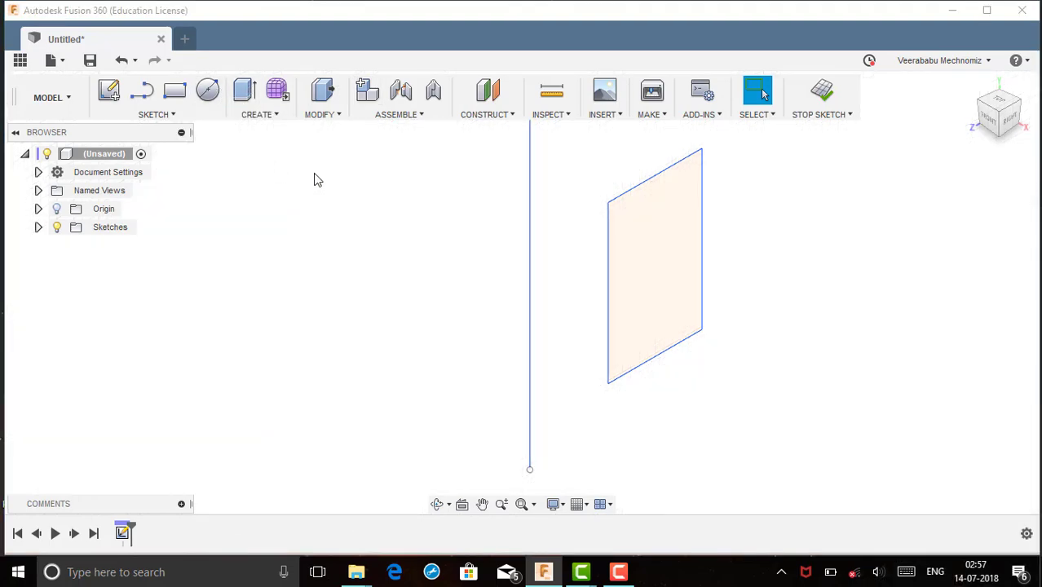
{"action": "left_click", "coordinate": [626, 351]}
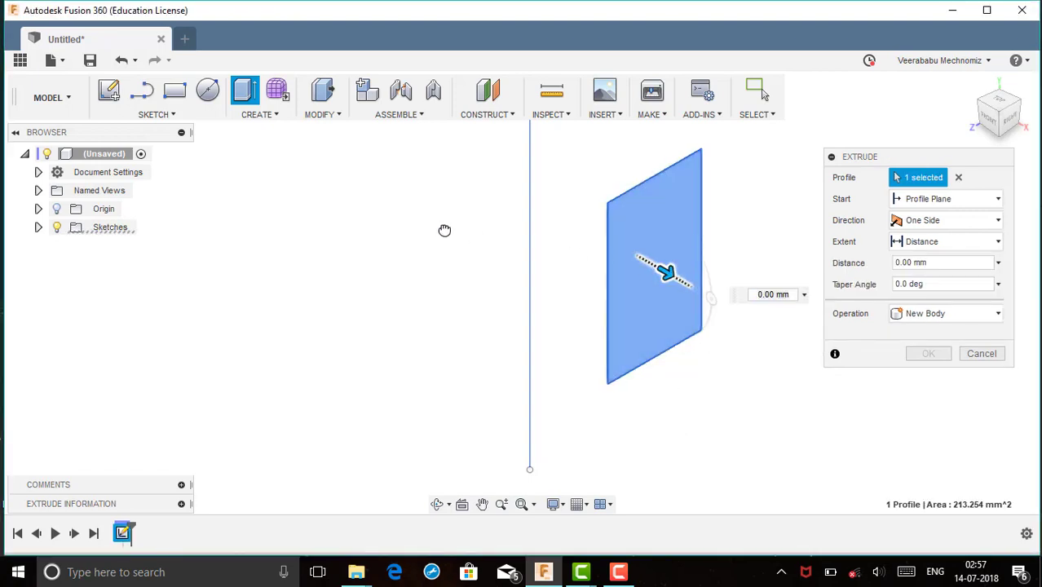
{"action": "type", "text": "-23"}
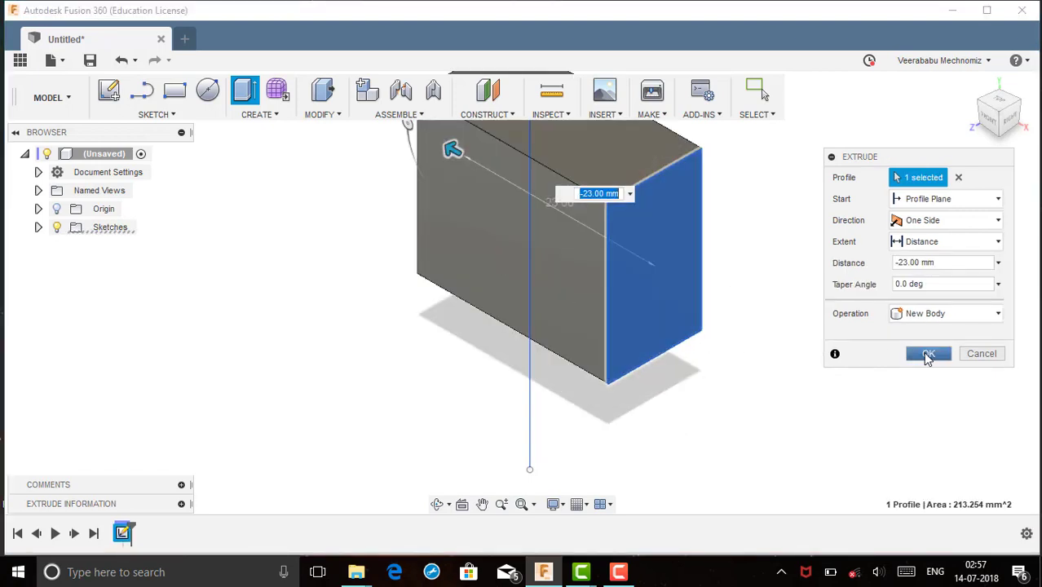
{"action": "left_click", "coordinate": [927, 353]}
{"action": "left_click", "coordinate": [971, 85]}
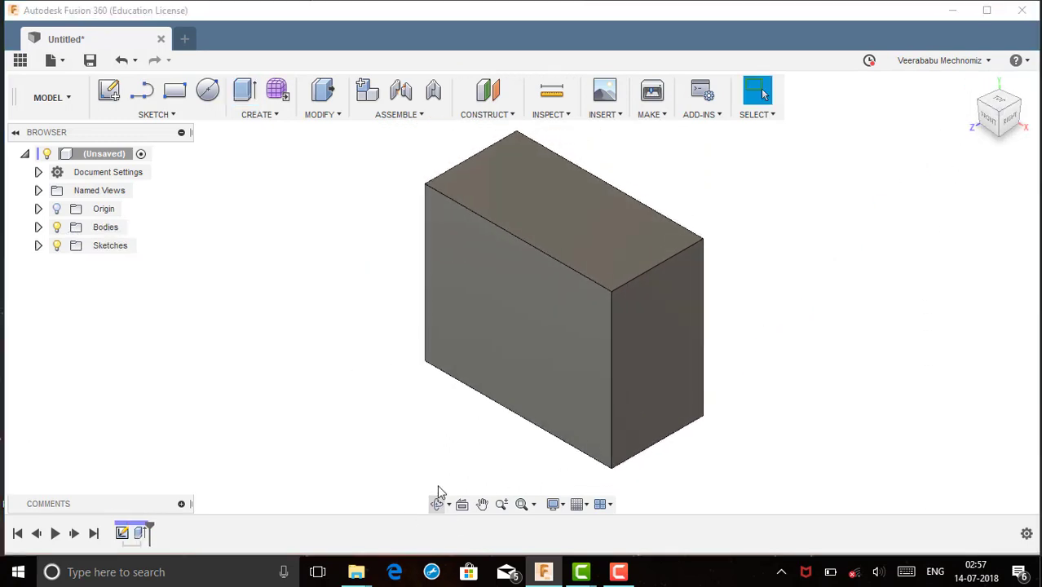
{"action": "key", "text": "F4"}
{"action": "left_click_drag", "start_coordinate": [495, 440], "coordinate": [493, 400]}
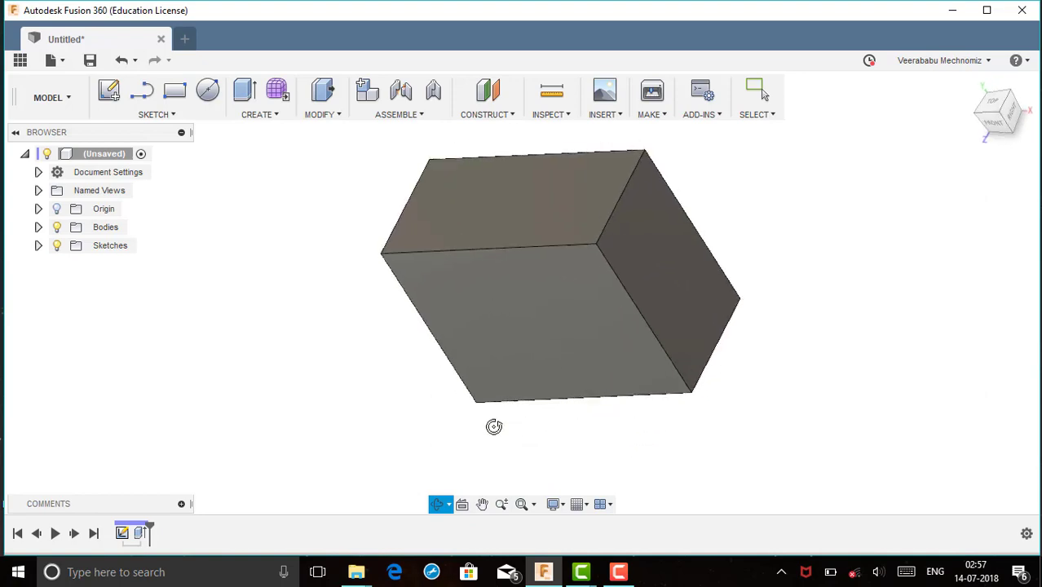
{"action": "mouse_move", "coordinate": [469, 316]}
{"action": "left_mouse_down"}
{"action": "mouse_move", "coordinate": [521, 314]}
{"action": "mouse_move", "coordinate": [712, 253]}
{"action": "mouse_move", "coordinate": [378, 349]}
{"action": "mouse_move", "coordinate": [391, 302]}
{"action": "mouse_move", "coordinate": [431, 272]}
{"action": "mouse_move", "coordinate": [496, 368]}
{"action": "mouse_move", "coordinate": [433, 245]}
{"action": "mouse_move", "coordinate": [737, 395]}
{"action": "mouse_move", "coordinate": [591, 362]}
{"action": "mouse_move", "coordinate": [551, 337]}
{"action": "mouse_move", "coordinate": [558, 304]}
{"action": "left_mouse_up"}
{"action": "right_click", "coordinate": [263, 260]}
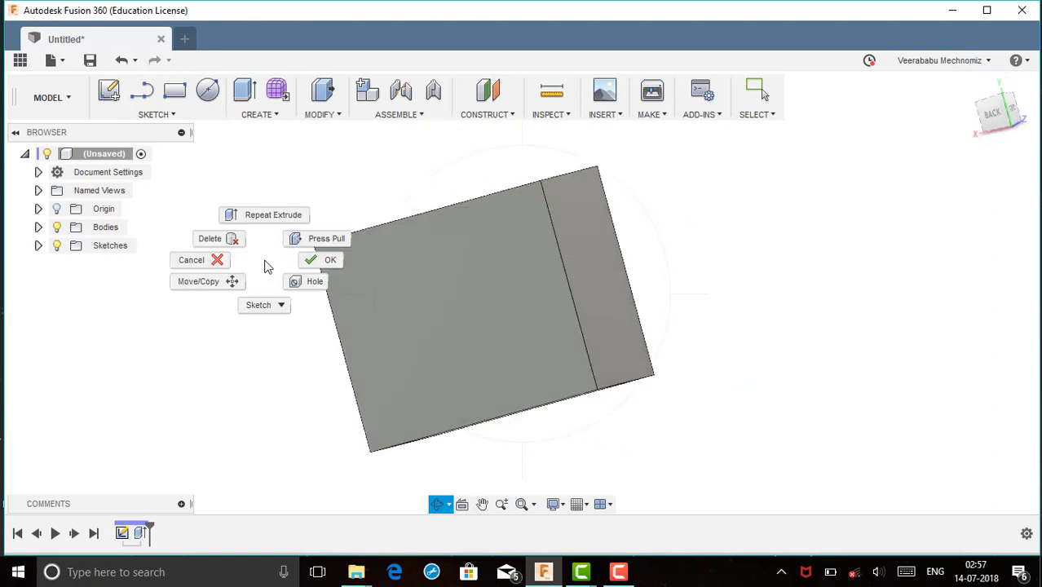
{"action": "left_click", "coordinate": [305, 260]}
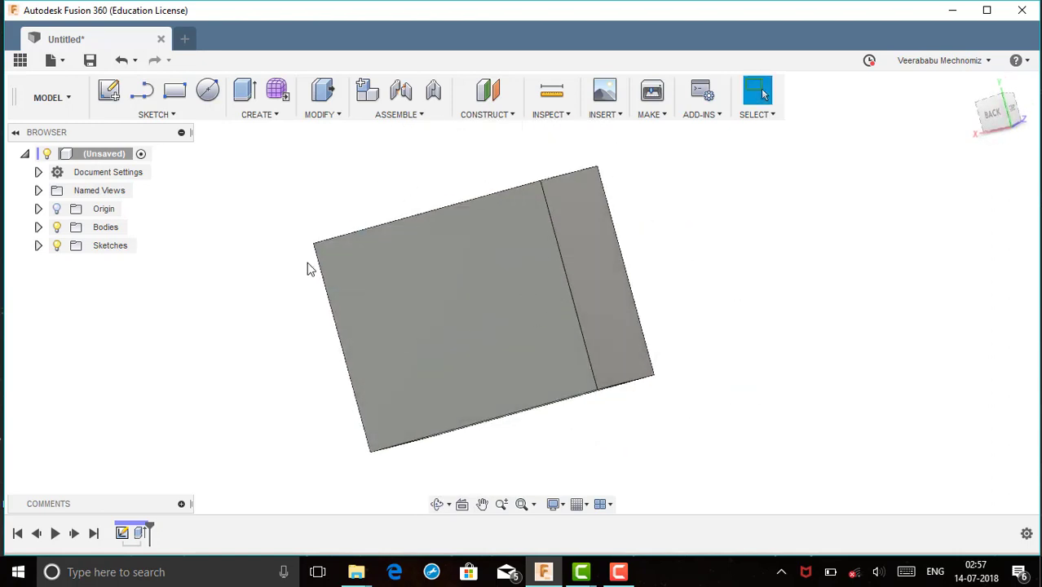
{"action": "left_click", "coordinate": [259, 114]}
{"action": "left_click", "coordinate": [249, 168]}
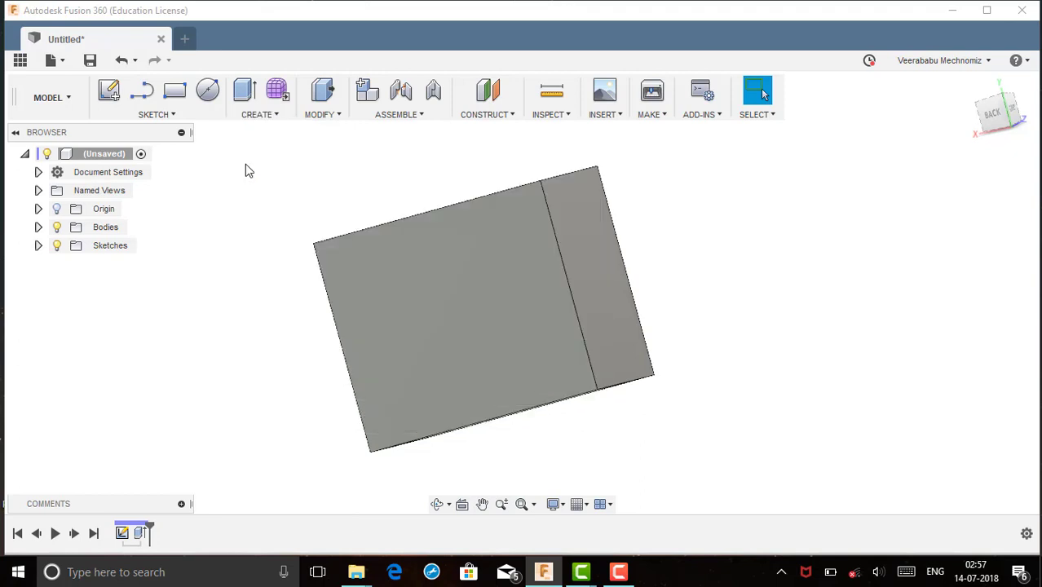
Start a new design and begin a line sketch on the front plane.
{"action": "left_click", "coordinate": [185, 41]}
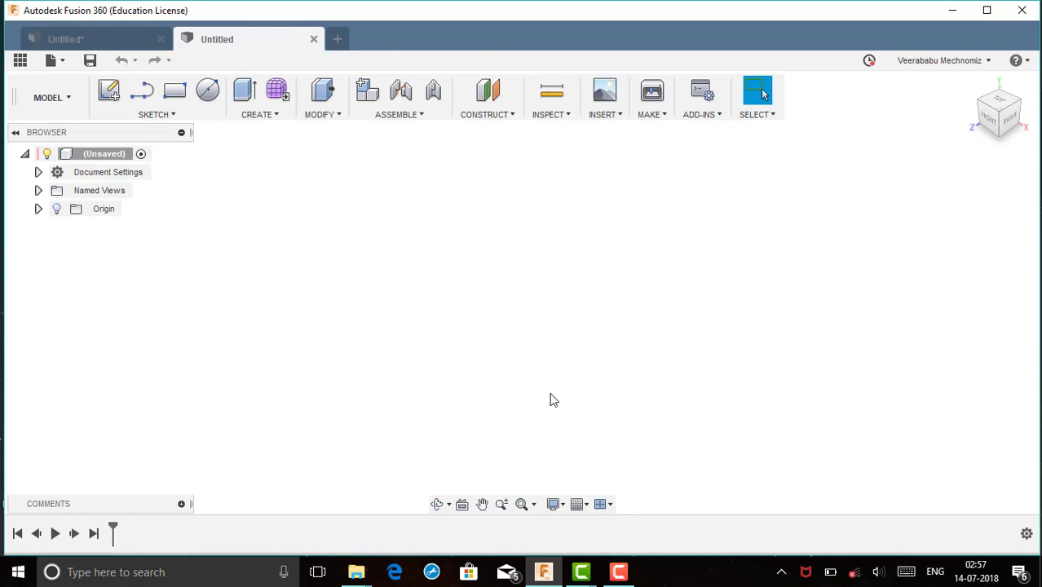
{"action": "left_click", "coordinate": [142, 90]}
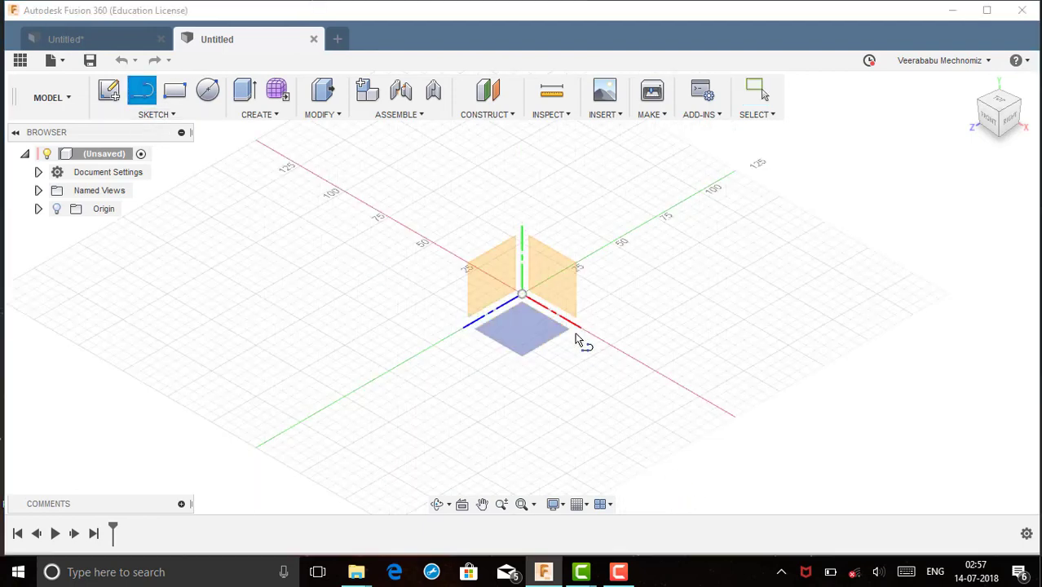
{"action": "left_click", "coordinate": [568, 301]}
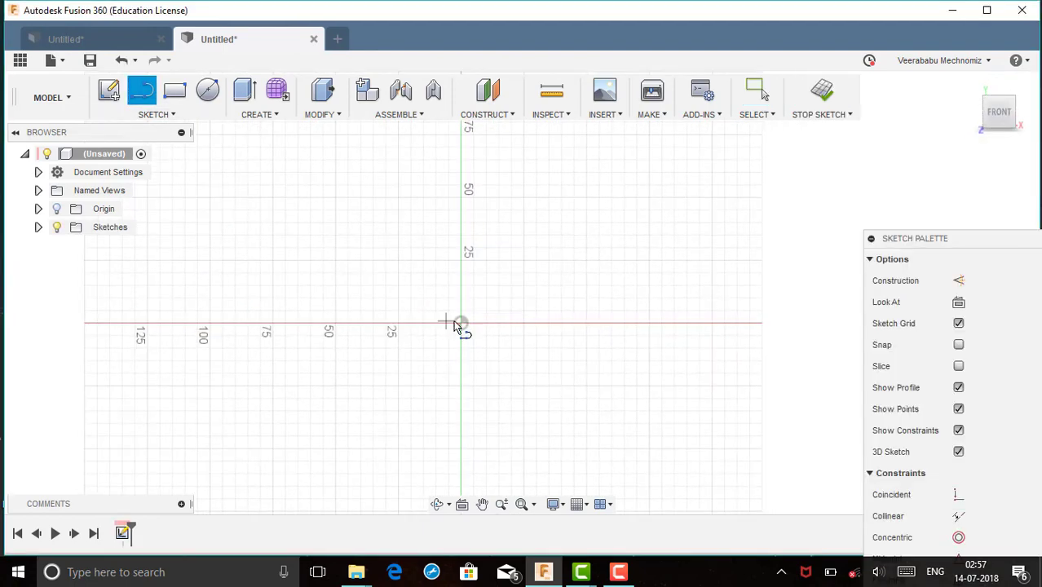
Draw a closed profile up the axis from the origin with two notches on its right edge.
{"action": "left_click", "coordinate": [461, 323]}
{"action": "left_click", "coordinate": [463, 193]}
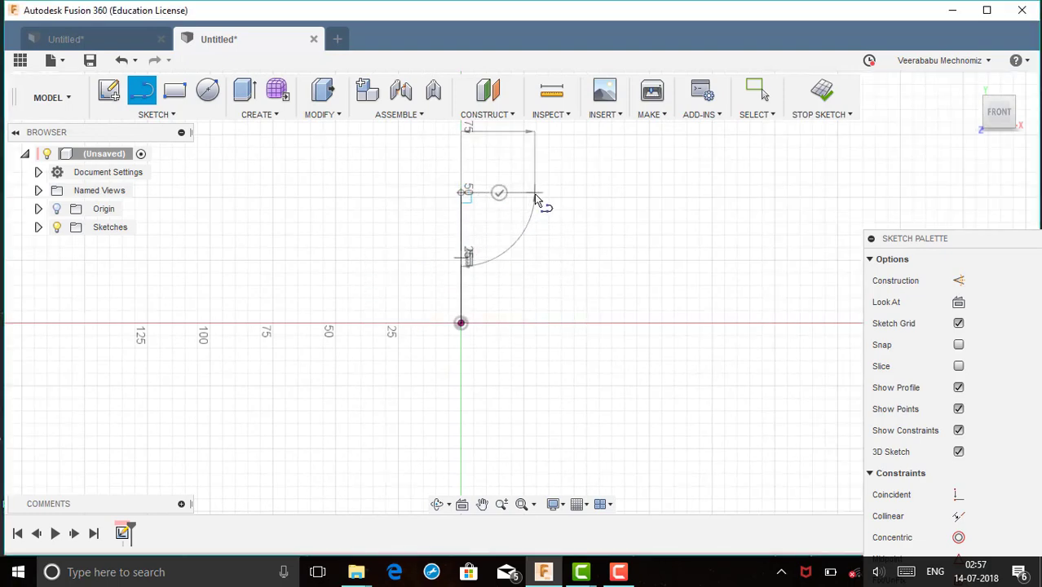
{"action": "left_click", "coordinate": [534, 207]}
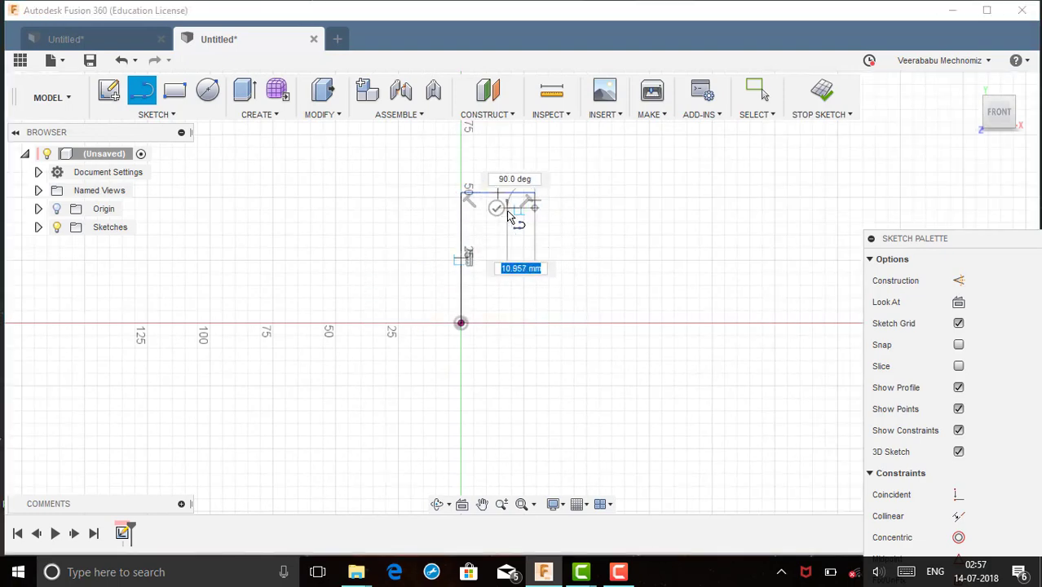
{"action": "left_click", "coordinate": [512, 215]}
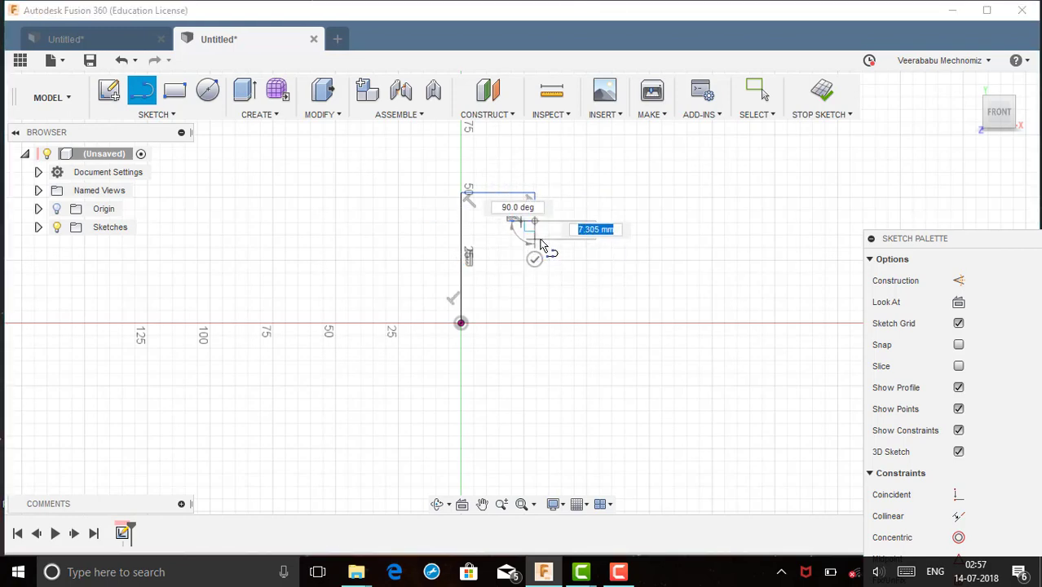
{"action": "left_click", "coordinate": [526, 237]}
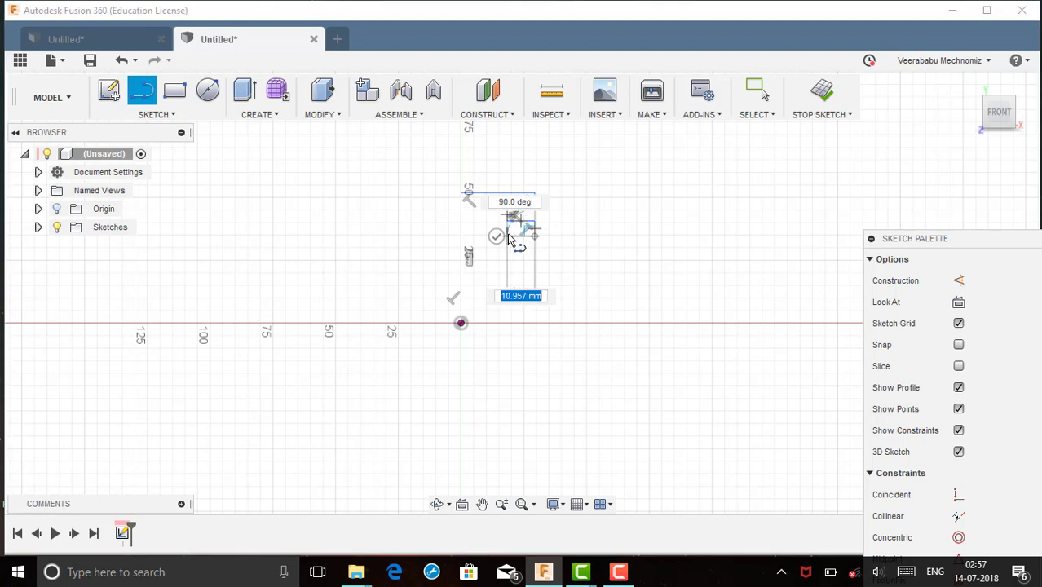
{"action": "left_click", "coordinate": [535, 270]}
{"action": "mouse_move", "coordinate": [535, 270]}
{"action": "left_mouse_down"}
{"action": "mouse_move", "coordinate": [537, 325]}
{"action": "mouse_move", "coordinate": [460, 323]}
{"action": "left_mouse_up"}
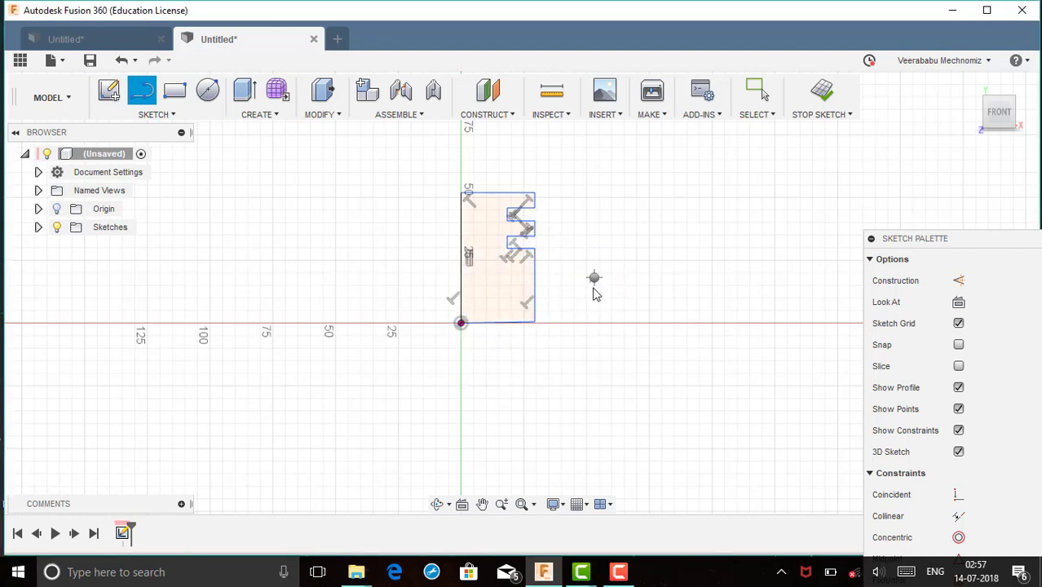
{"action": "right_click_drag", "start_coordinate": [634, 286], "coordinate": [636, 285]}
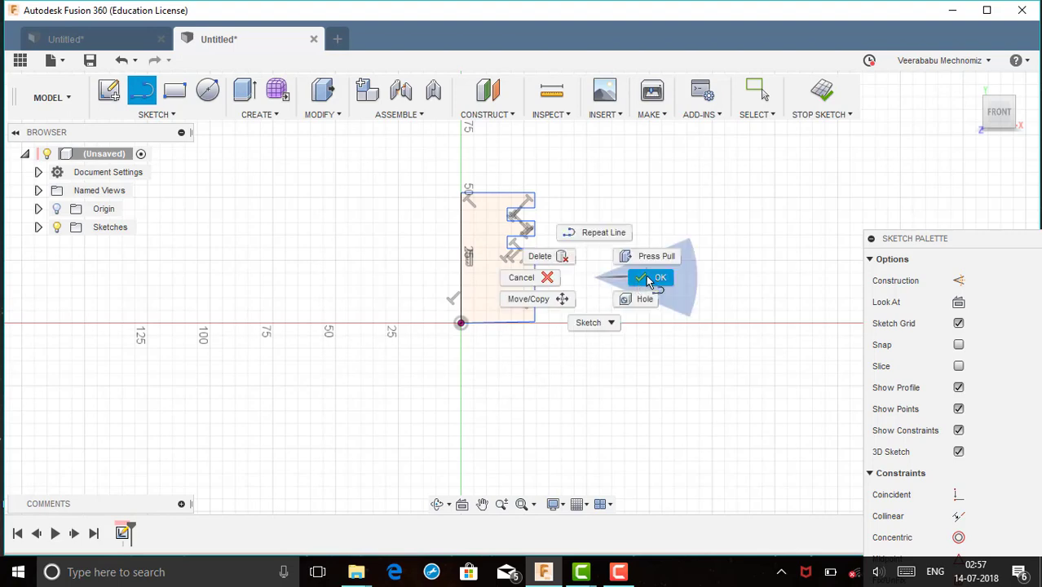
{"action": "left_click", "coordinate": [649, 280]}
Revolve the notched profile 360° about the vertical axis into a solid cylinder.
{"action": "left_click", "coordinate": [276, 116]}
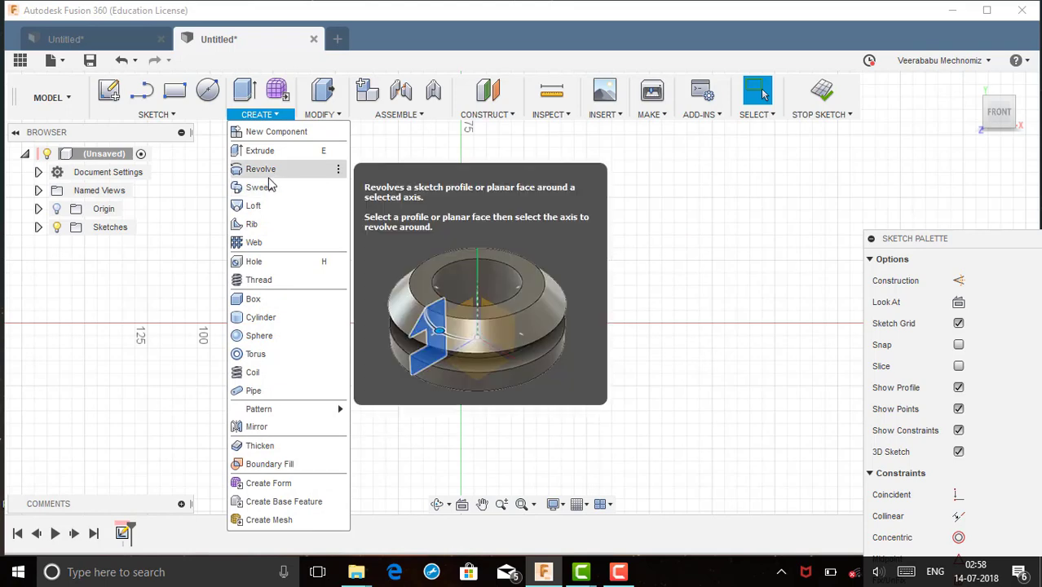
{"action": "left_click", "coordinate": [261, 169]}
{"action": "left_click", "coordinate": [544, 279]}
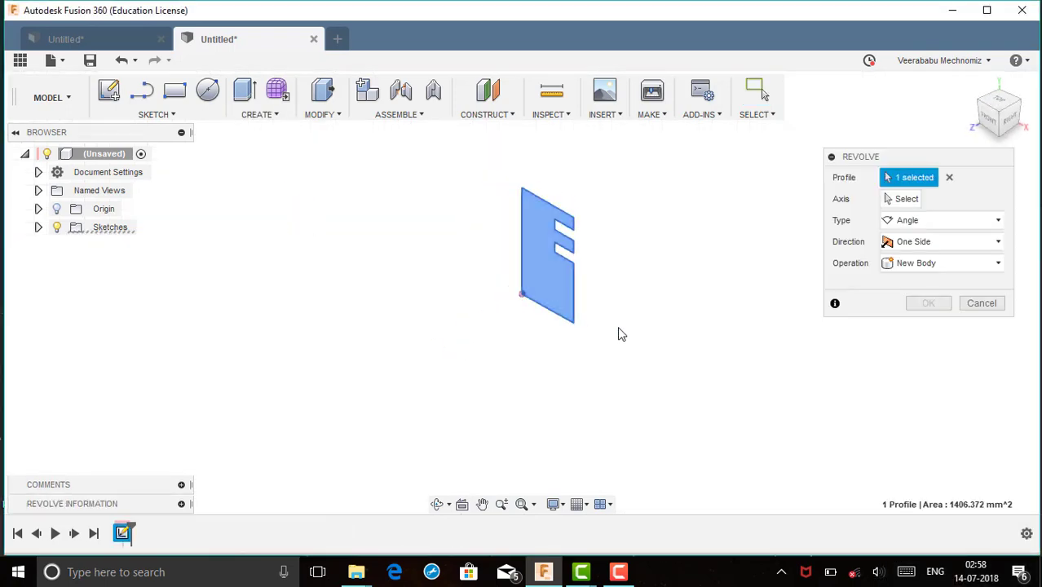
{"action": "left_click", "coordinate": [893, 200]}
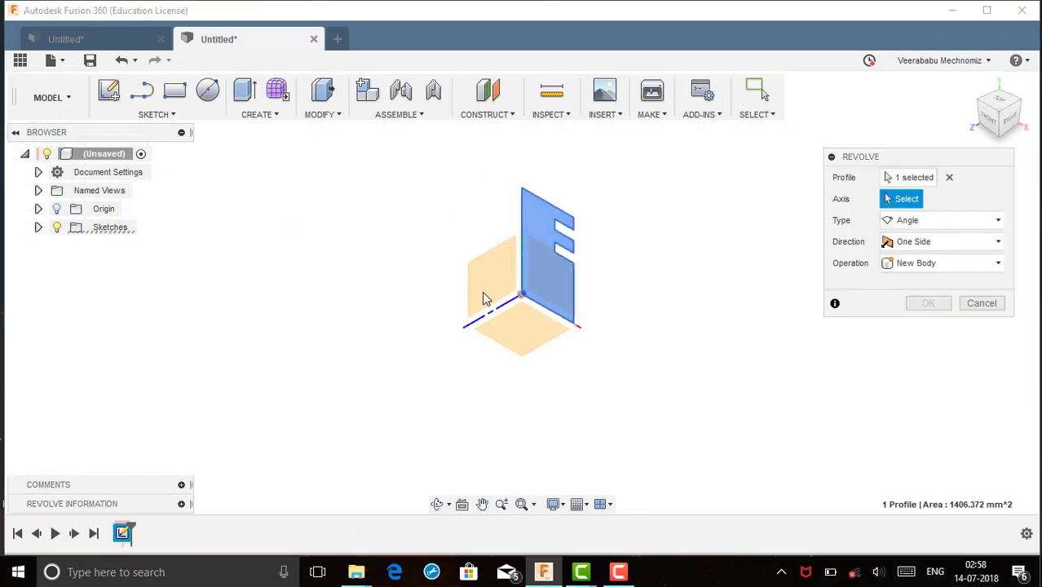
{"action": "left_click", "coordinate": [575, 327]}
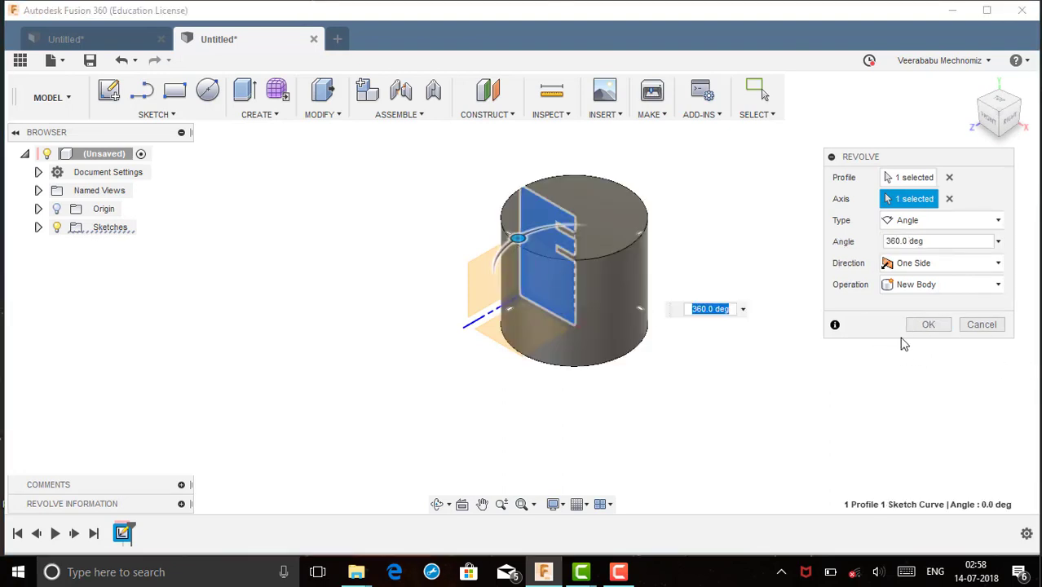
{"action": "left_click", "coordinate": [924, 325]}
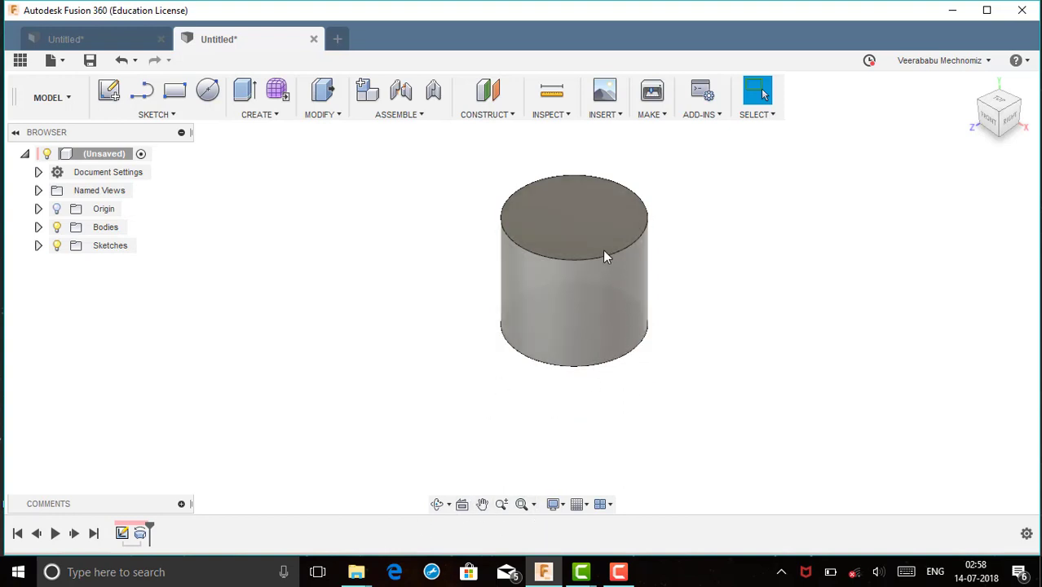
{"action": "left_click", "coordinate": [579, 224]}
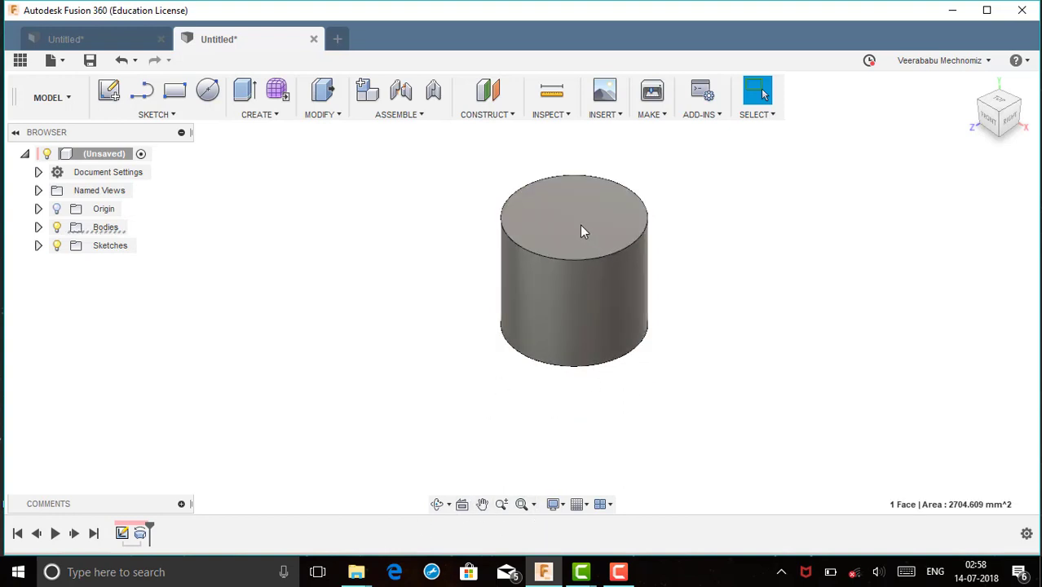
Sketch a centred inner circle on the cylinder's top face.
{"action": "left_click", "coordinate": [229, 206]}
{"action": "left_click", "coordinate": [109, 91]}
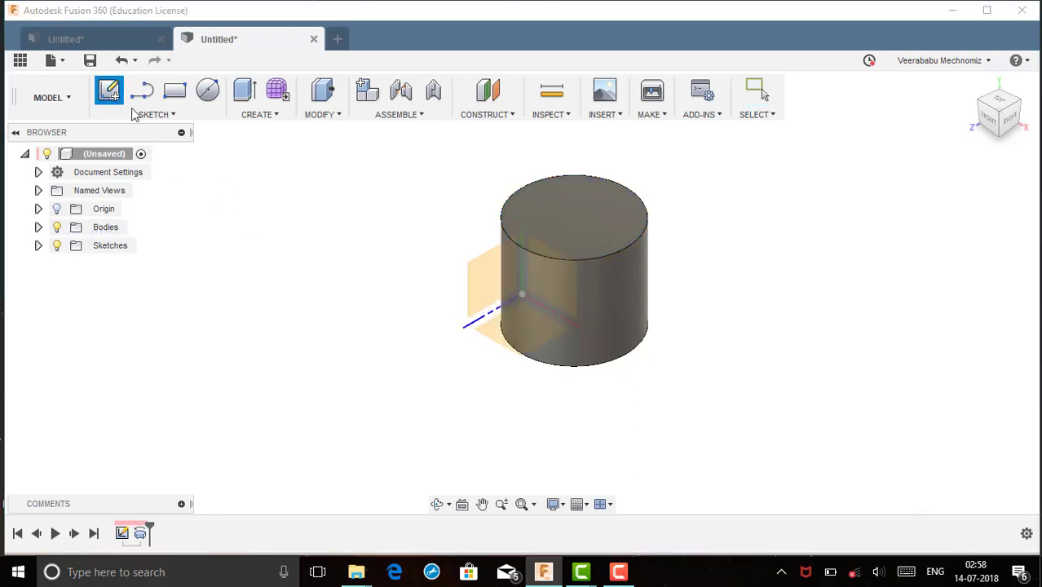
{"action": "left_click", "coordinate": [569, 228]}
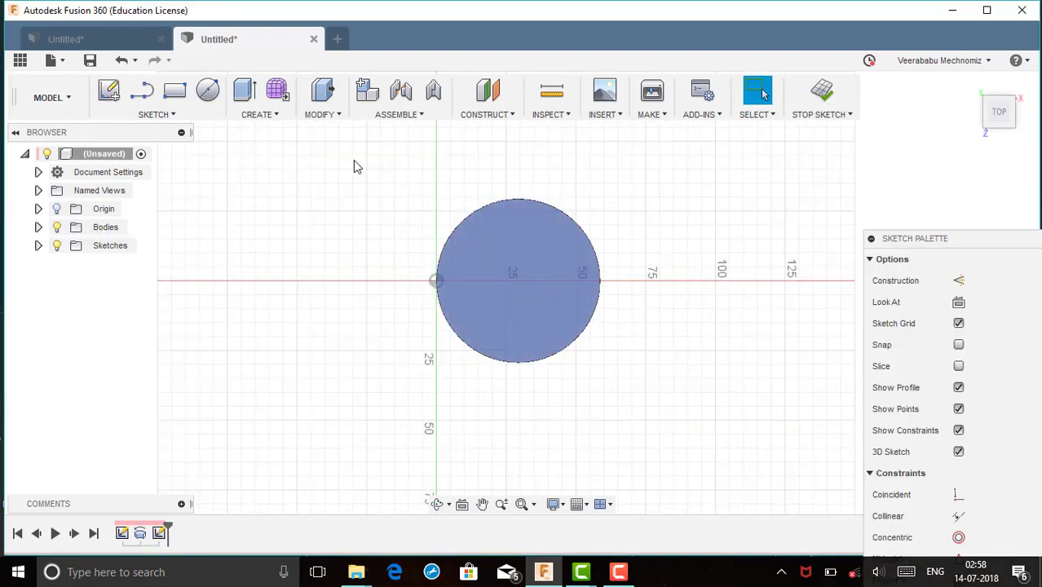
{"action": "left_click", "coordinate": [207, 91]}
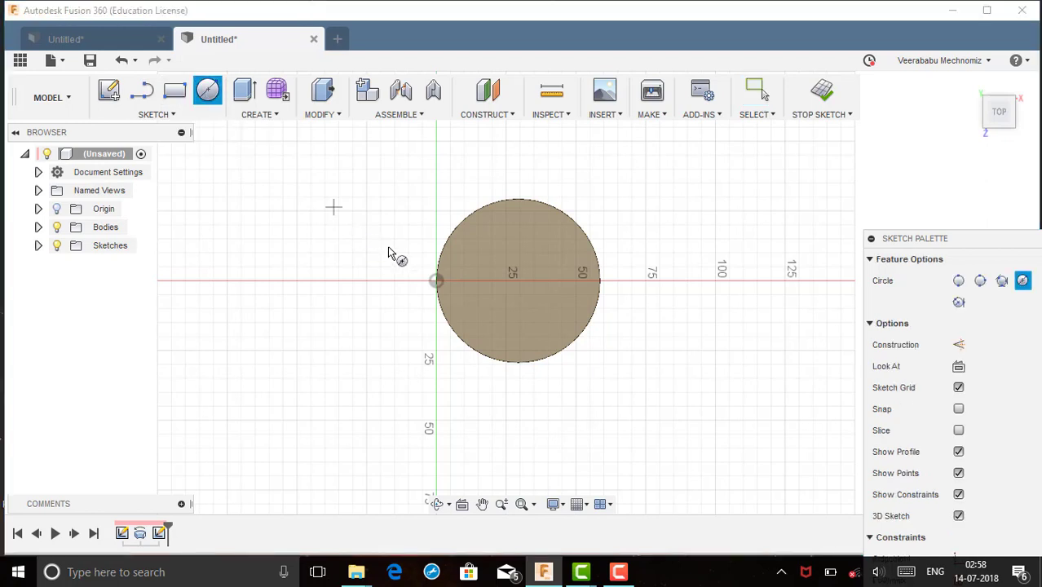
{"action": "left_click", "coordinate": [517, 279]}
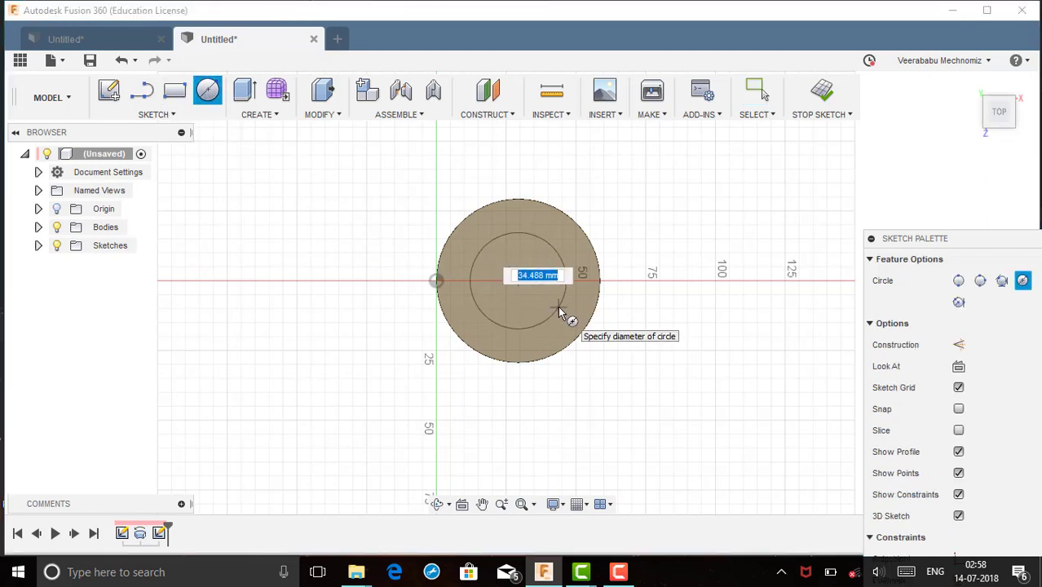
{"action": "left_click", "coordinate": [559, 312]}
{"action": "right_click", "coordinate": [646, 232]}
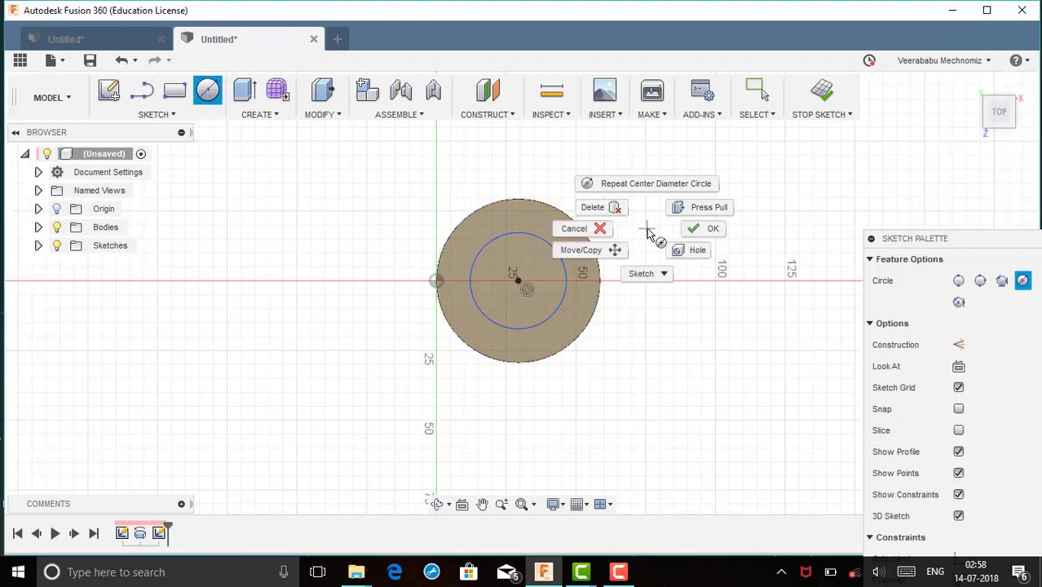
{"action": "left_click", "coordinate": [697, 229]}
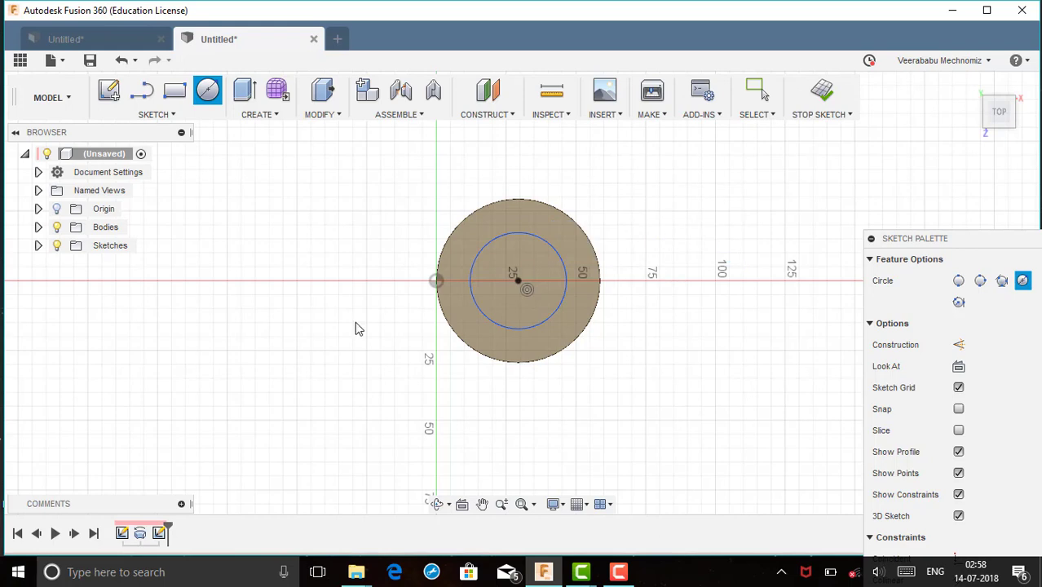
Extrude the inner circle as a -80 mm cut through the cylinder.
{"action": "left_click", "coordinate": [259, 114]}
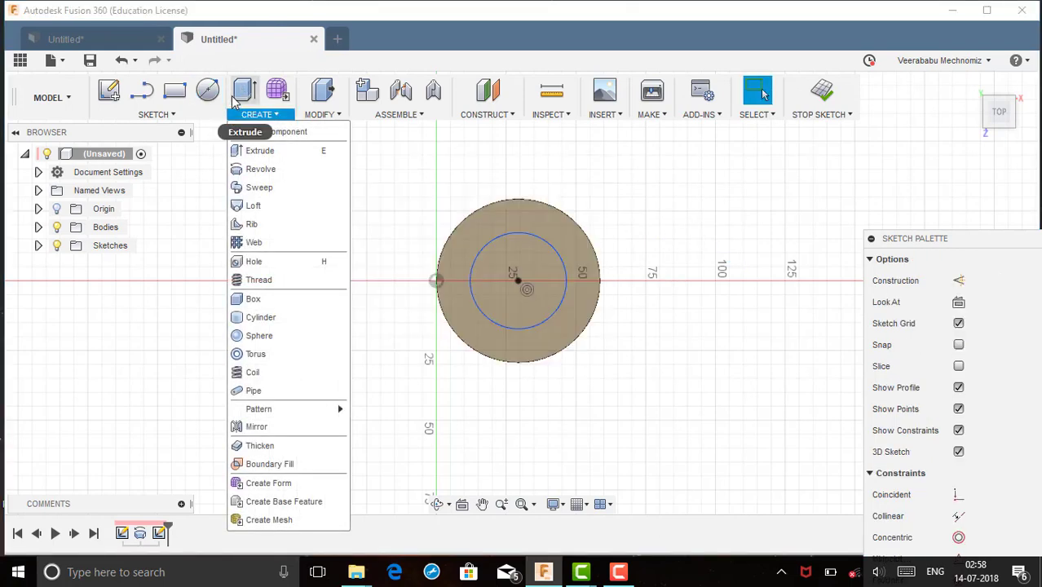
{"action": "left_click", "coordinate": [262, 149]}
{"action": "left_click", "coordinate": [522, 282]}
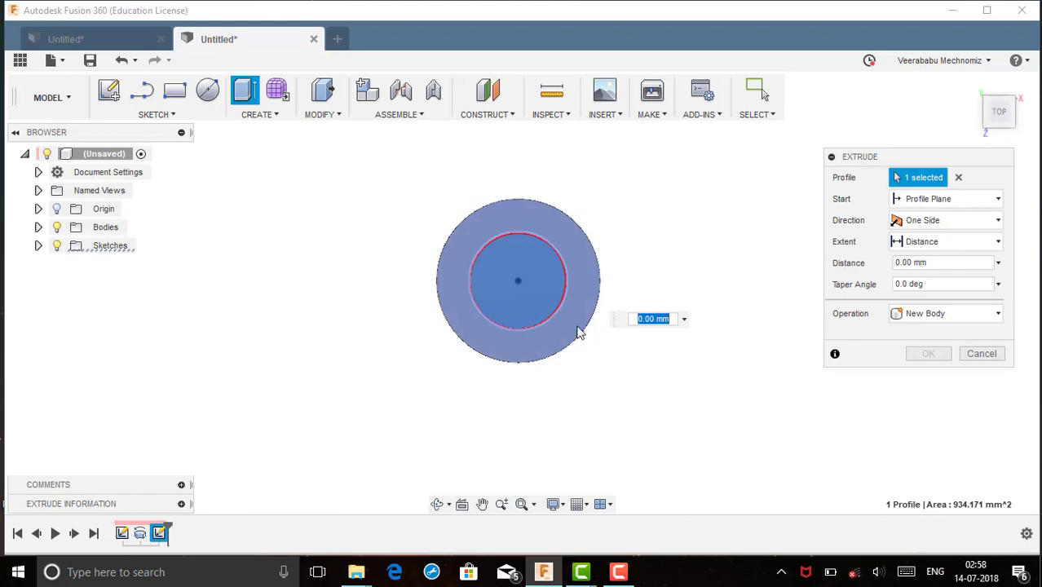
{"action": "left_click", "coordinate": [969, 87]}
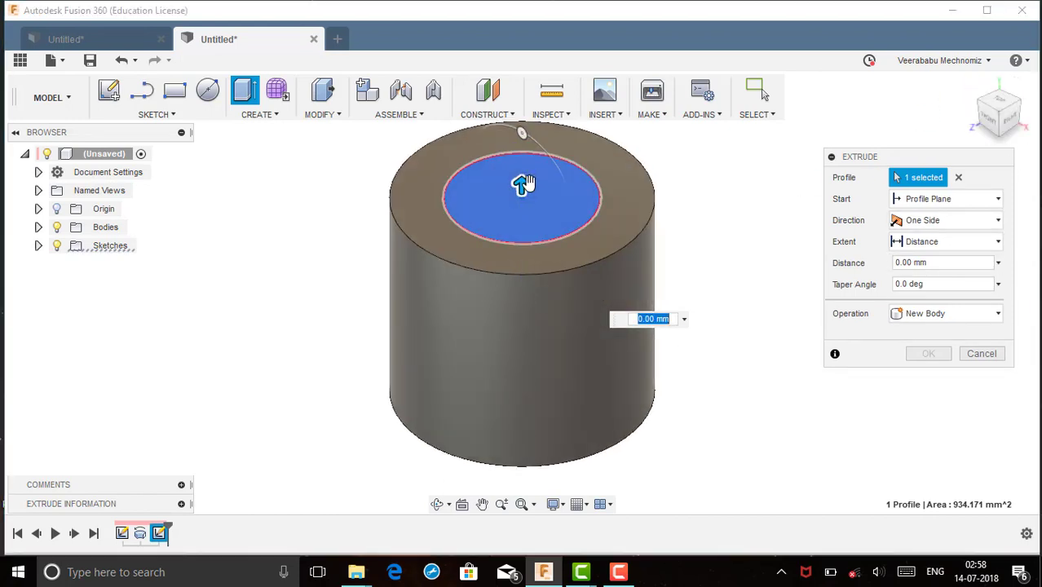
{"action": "left_click_drag", "start_coordinate": [526, 180], "coordinate": [516, 482]}
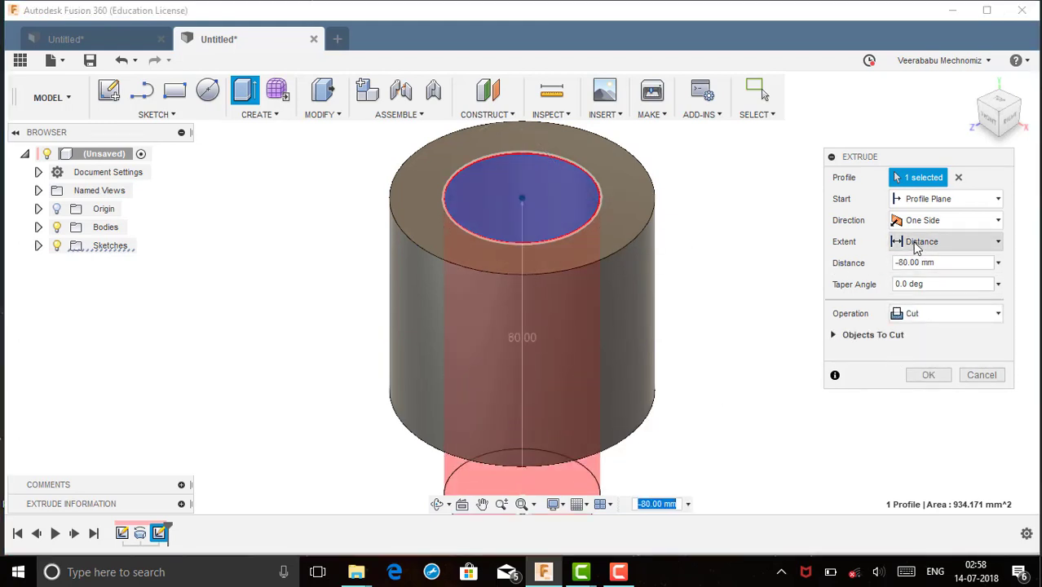
{"action": "left_click", "coordinate": [909, 313]}
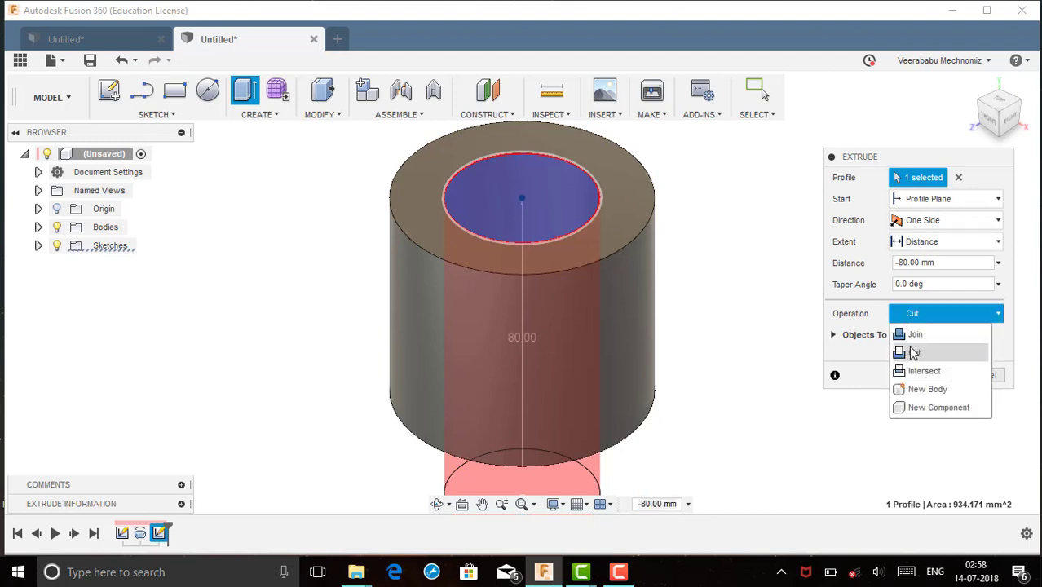
{"action": "left_click", "coordinate": [911, 316]}
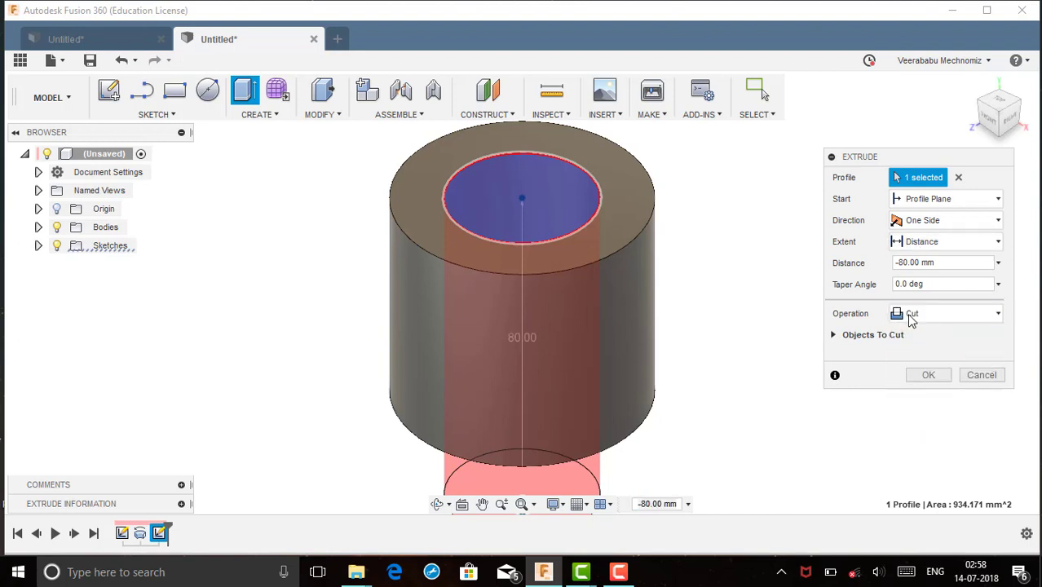
{"action": "left_click", "coordinate": [927, 377]}
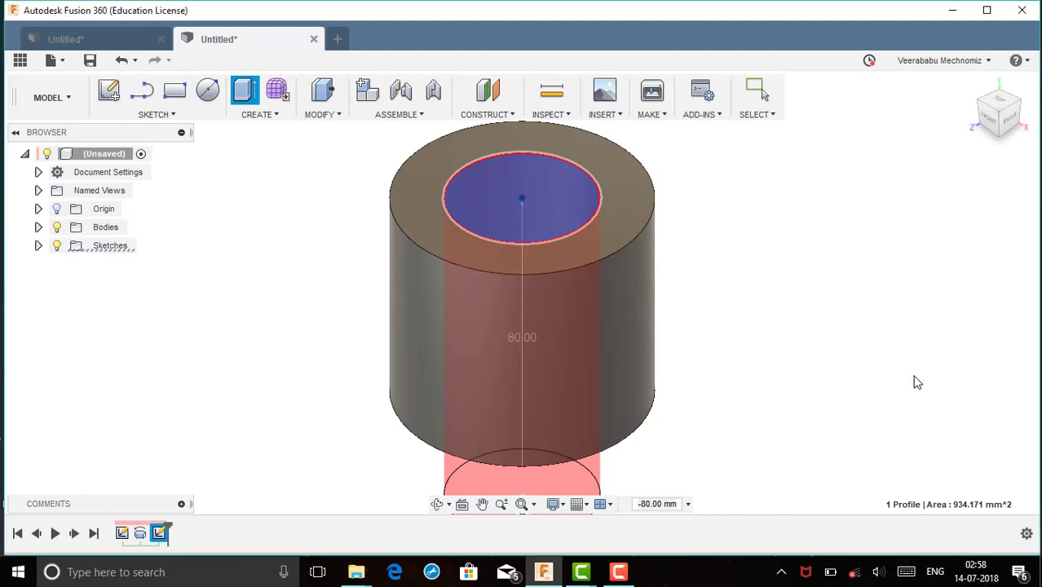
{"action": "scroll", "coordinate": [603, 343], "scroll_direction": "down", "scroll_amount": 2}
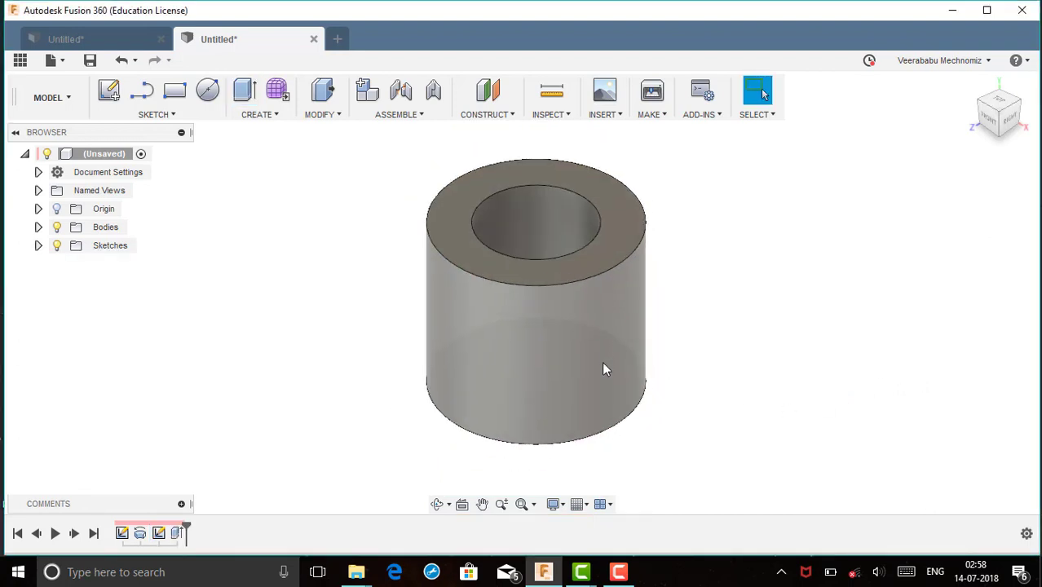
{"action": "left_click", "coordinate": [613, 574]}
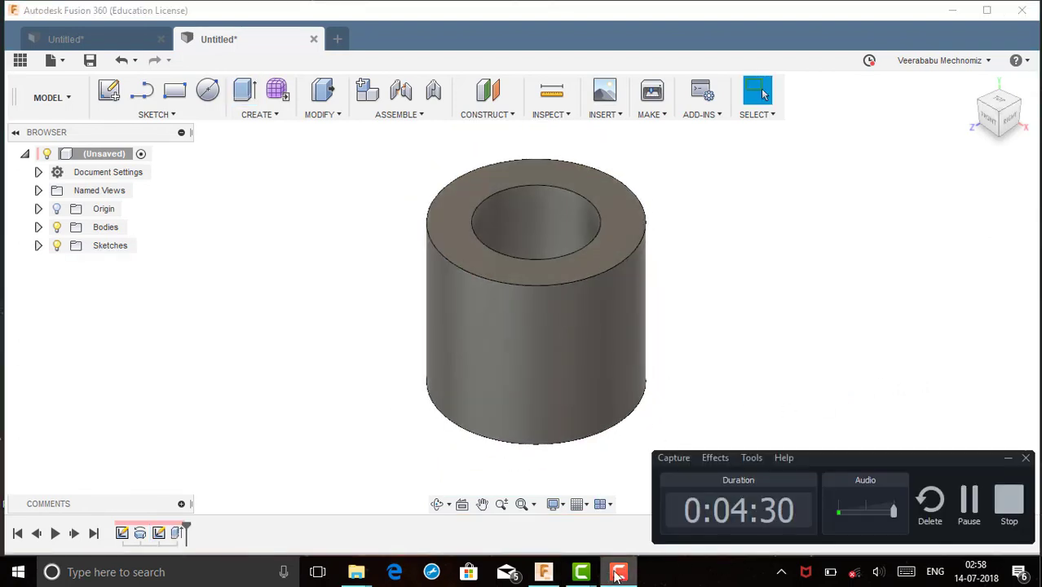
{"action": "left_click", "coordinate": [969, 509]}
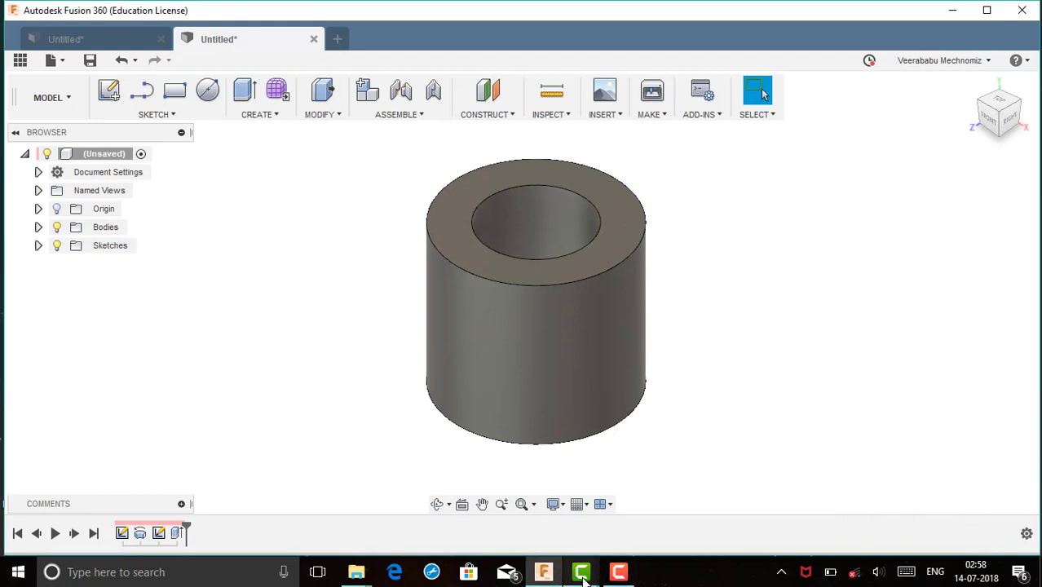
{"action": "left_click", "coordinate": [617, 575]}
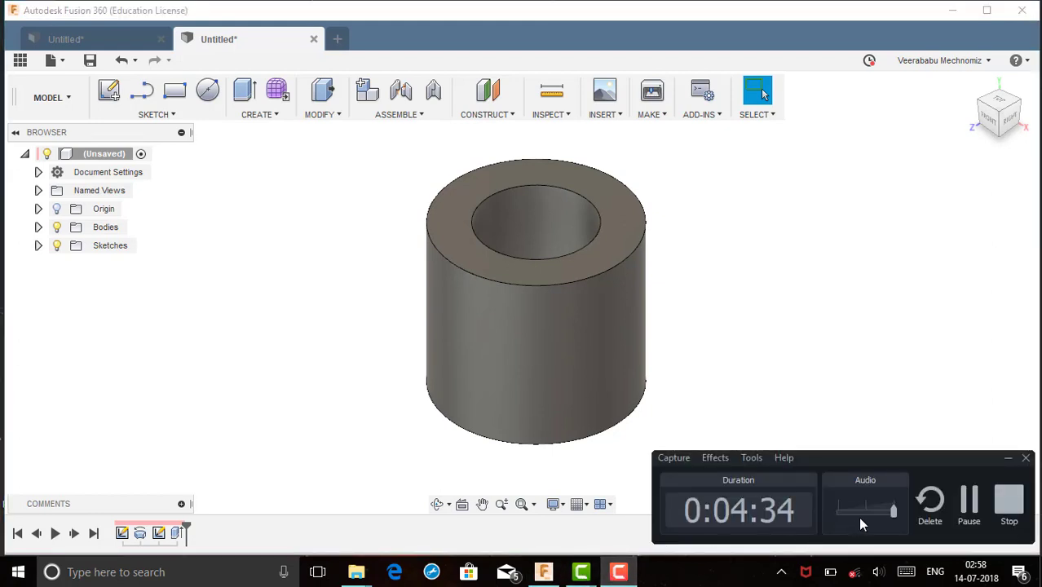
{"action": "left_click", "coordinate": [969, 505]}
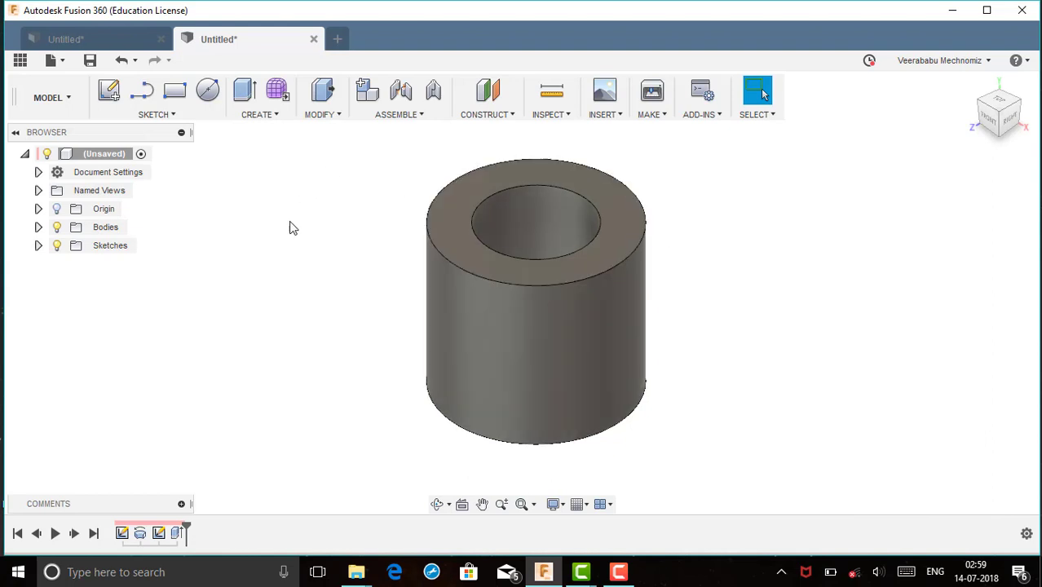
{"action": "left_click", "coordinate": [254, 115]}
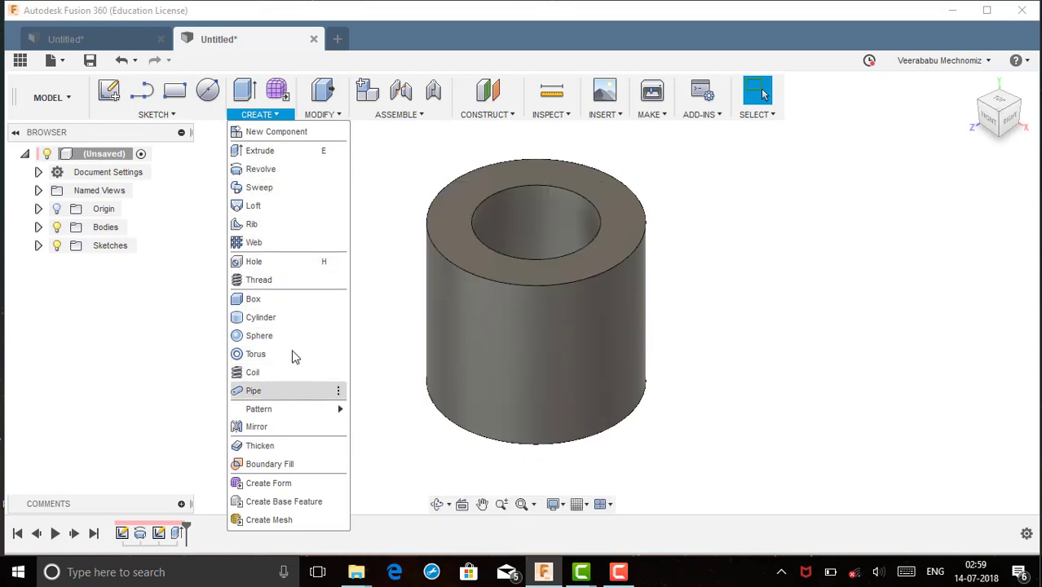
Apply a 2 mm Fillet to the hollow cylinder's top outer rim edge.
{"action": "left_click", "coordinate": [321, 114]}
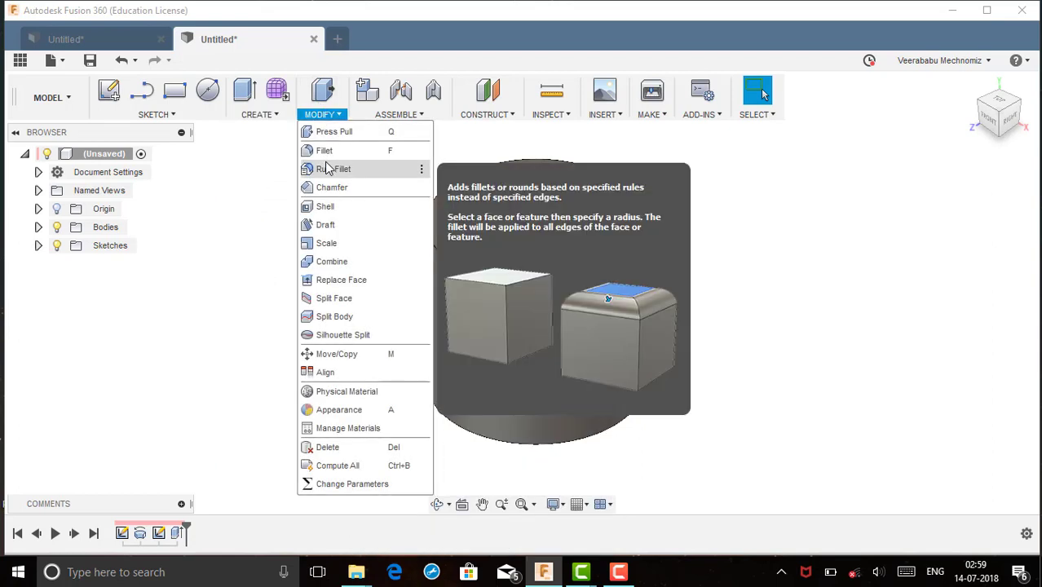
{"action": "left_click", "coordinate": [324, 150]}
{"action": "left_click", "coordinate": [532, 282]}
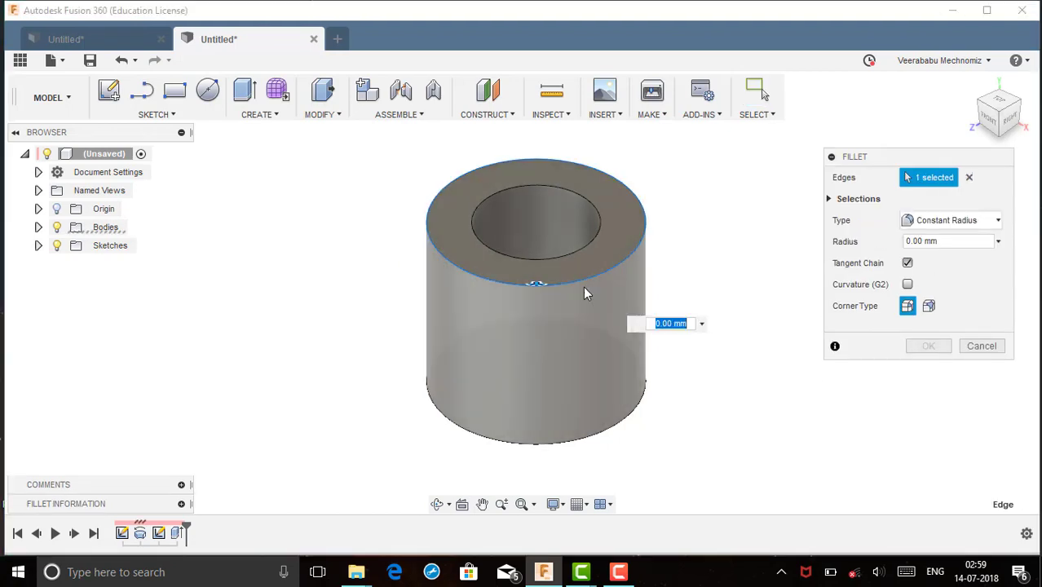
{"action": "left_click", "coordinate": [960, 243]}
{"action": "type", "text": "2"}
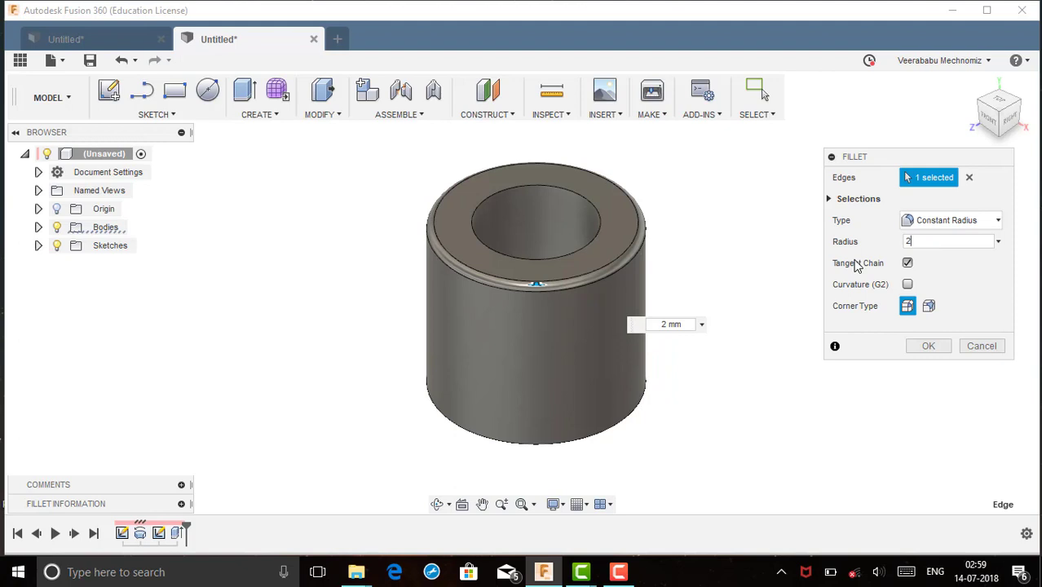
{"action": "left_click", "coordinate": [927, 347]}
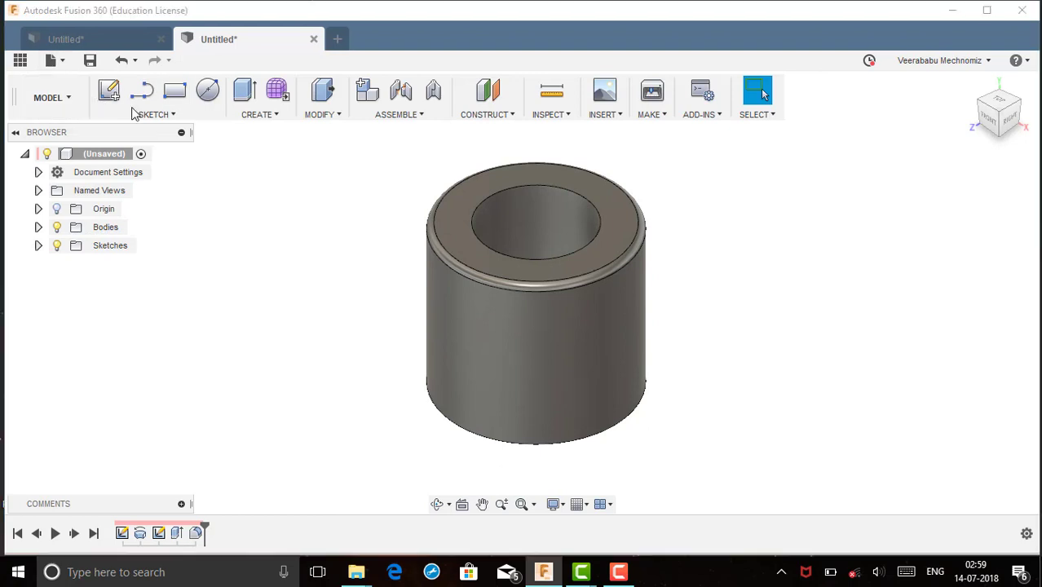
On the side plane, draw a three-point spline curving below the cylinder, then end the spline tool.
{"action": "left_click", "coordinate": [152, 114]}
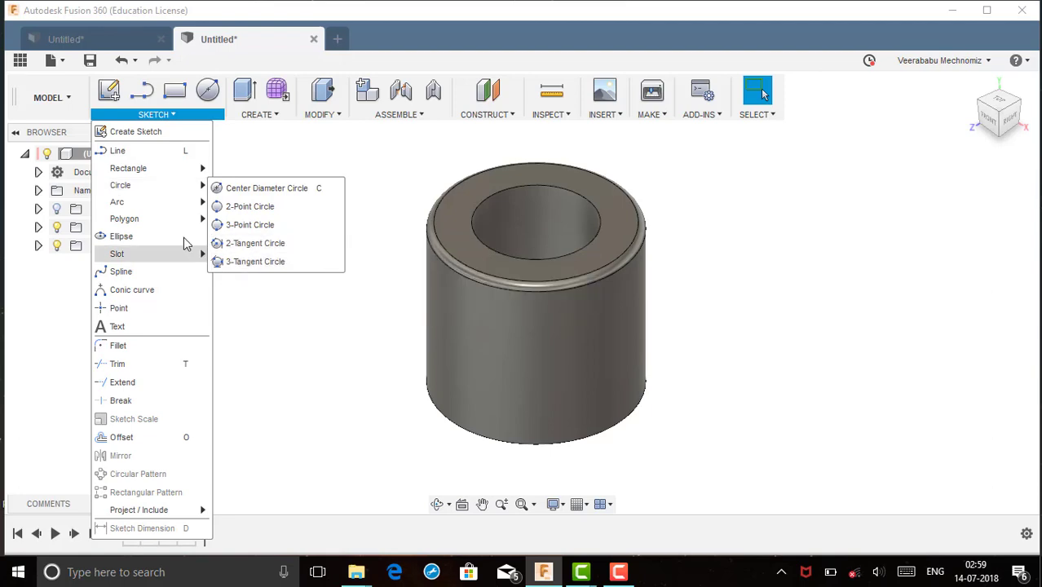
{"action": "mouse_move", "coordinate": [121, 271]}
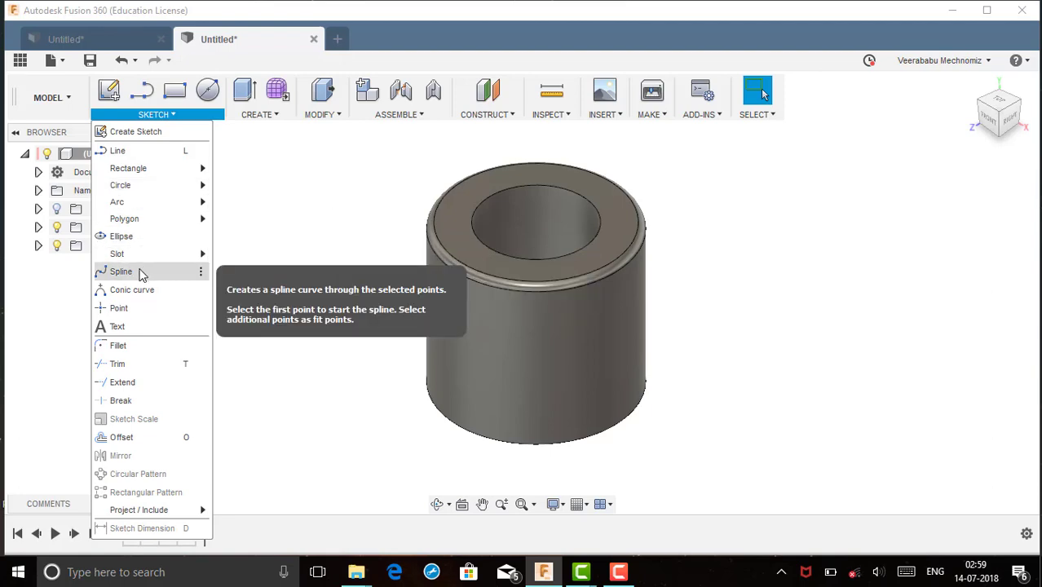
{"action": "left_click", "coordinate": [141, 274]}
{"action": "left_click", "coordinate": [220, 383]}
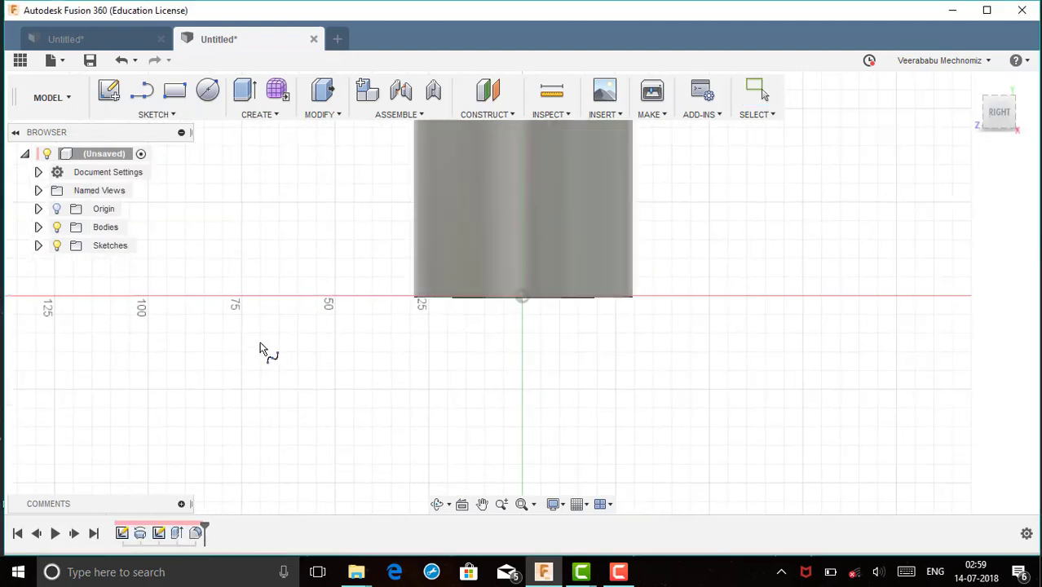
{"action": "left_click", "coordinate": [463, 404]}
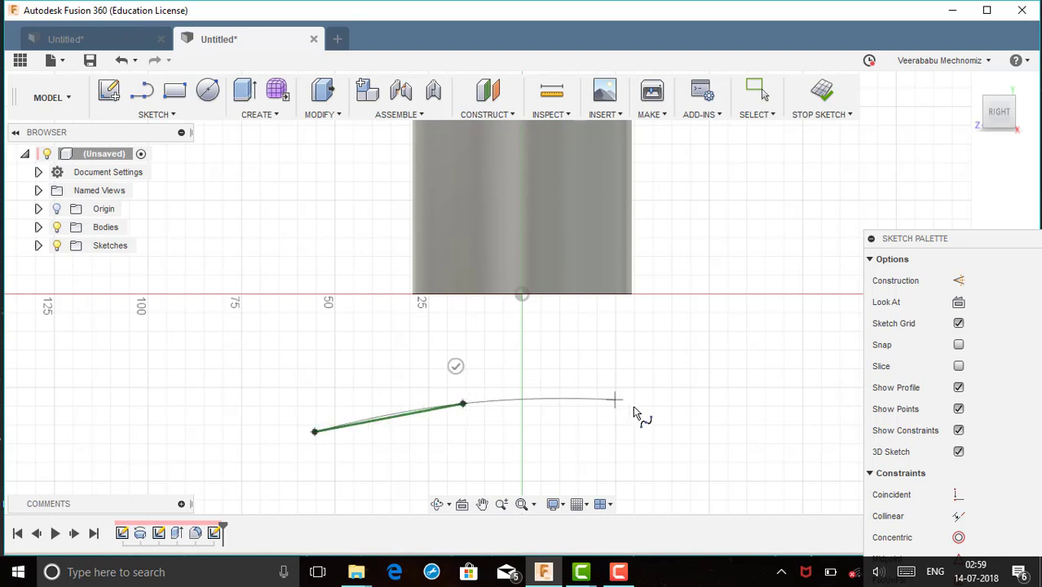
{"action": "left_click", "coordinate": [635, 354]}
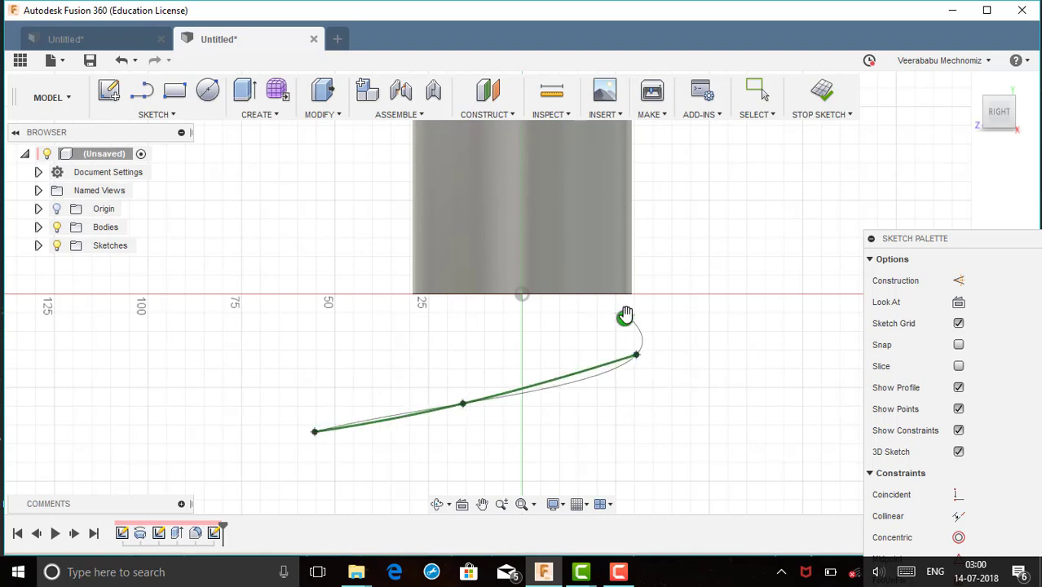
{"action": "left_click", "coordinate": [624, 317]}
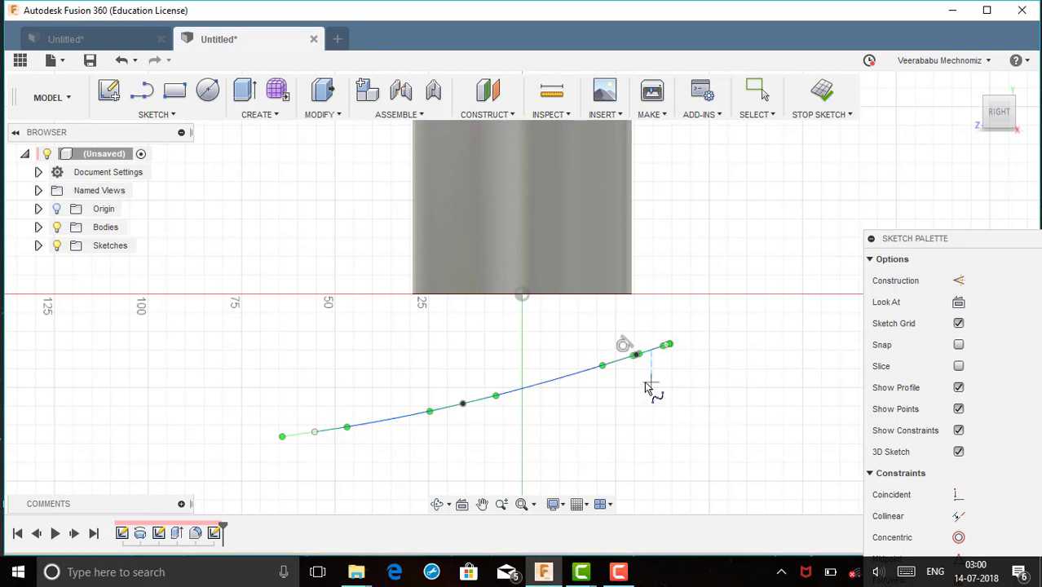
{"action": "right_click", "coordinate": [651, 390]}
{"action": "left_click", "coordinate": [689, 386]}
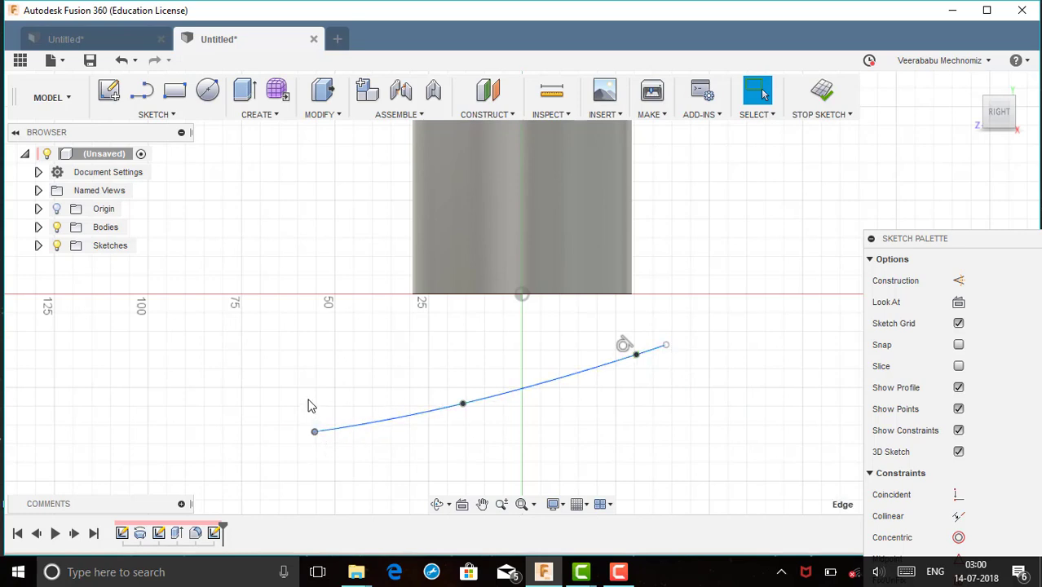
Drag the spline's left endpoint and tangent handle to curl it into a steep hook.
{"action": "left_click_drag", "start_coordinate": [315, 431], "coordinate": [303, 331]}
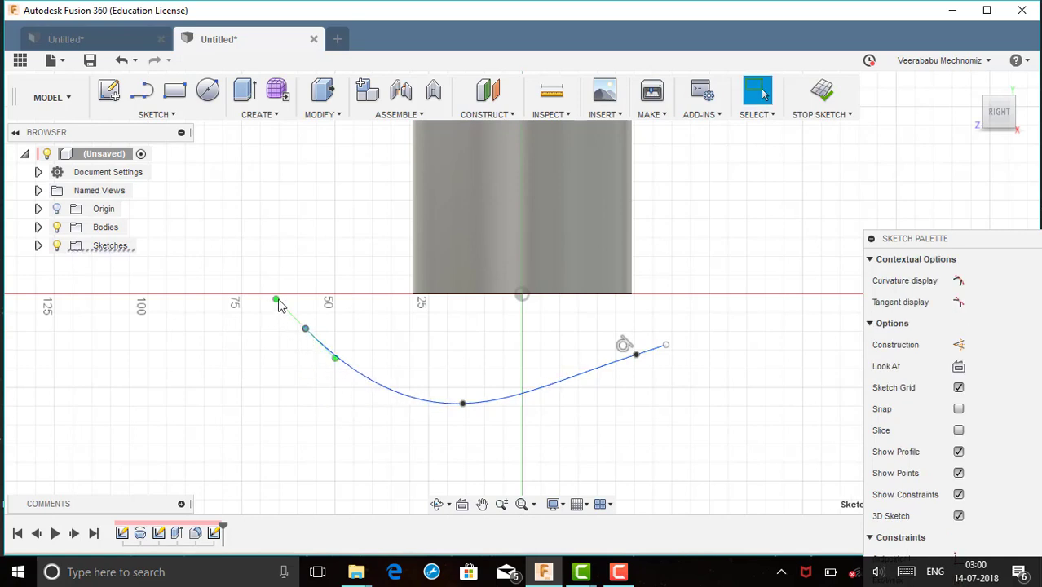
{"action": "mouse_move", "coordinate": [275, 299]}
{"action": "left_mouse_down"}
{"action": "mouse_move", "coordinate": [349, 233]}
{"action": "mouse_move", "coordinate": [293, 364]}
{"action": "left_mouse_up"}
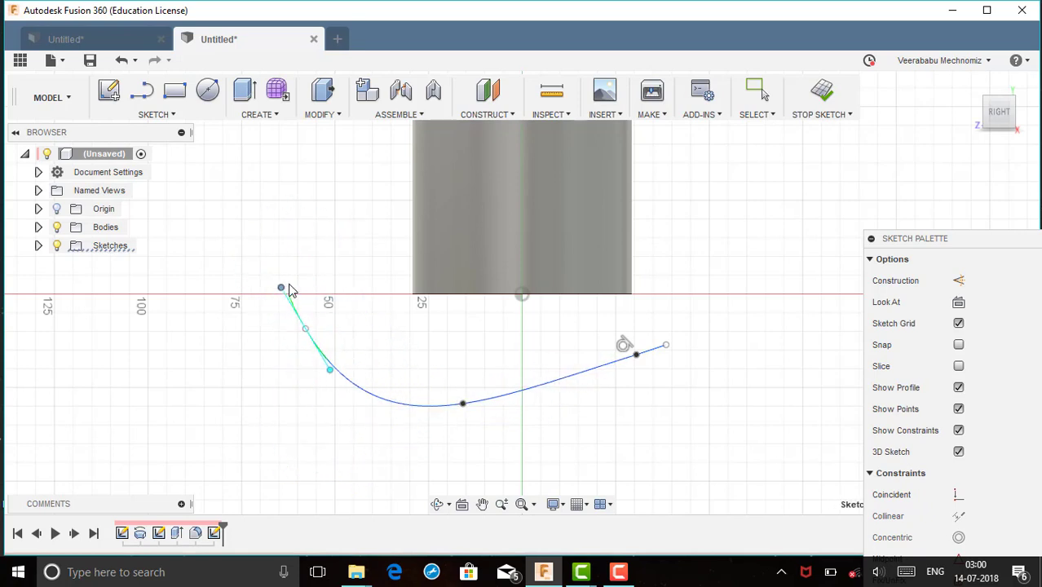
{"action": "left_click_drag", "start_coordinate": [293, 365], "coordinate": [290, 283]}
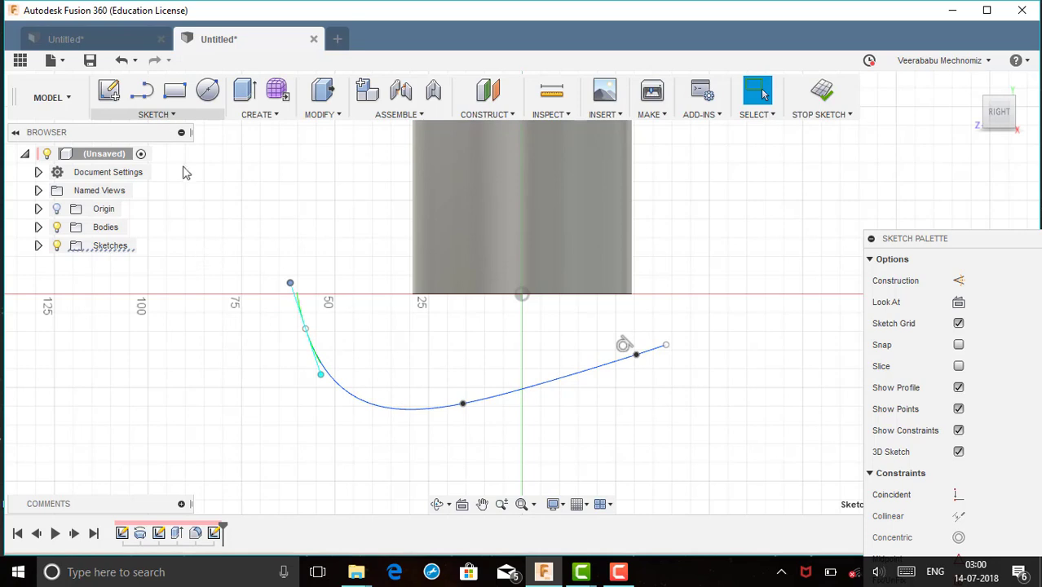
Place a sketch point on the cylinder's bottom edge where it meets the axis.
{"action": "left_click", "coordinate": [155, 114]}
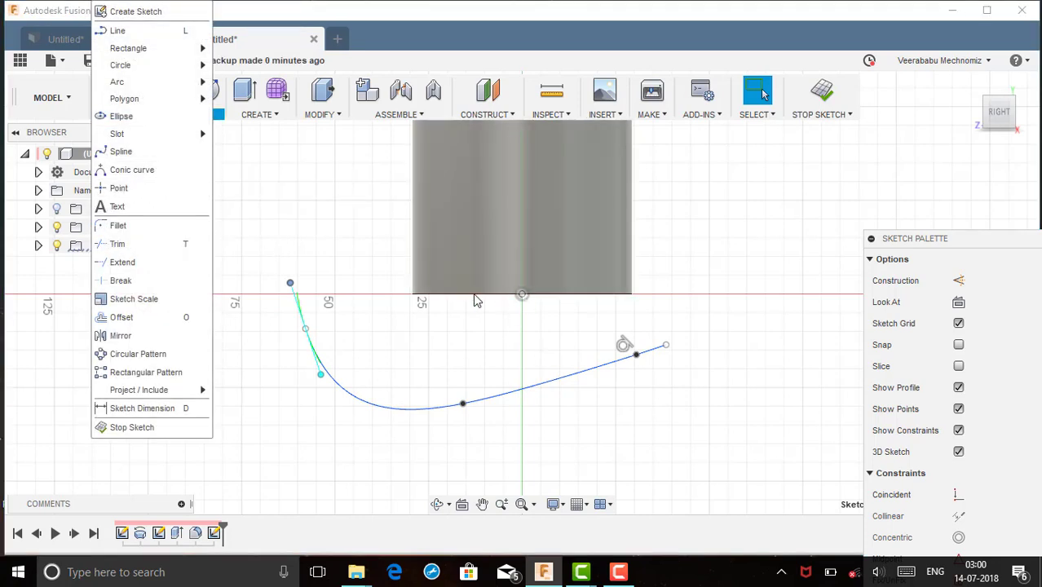
{"action": "left_click", "coordinate": [195, 187]}
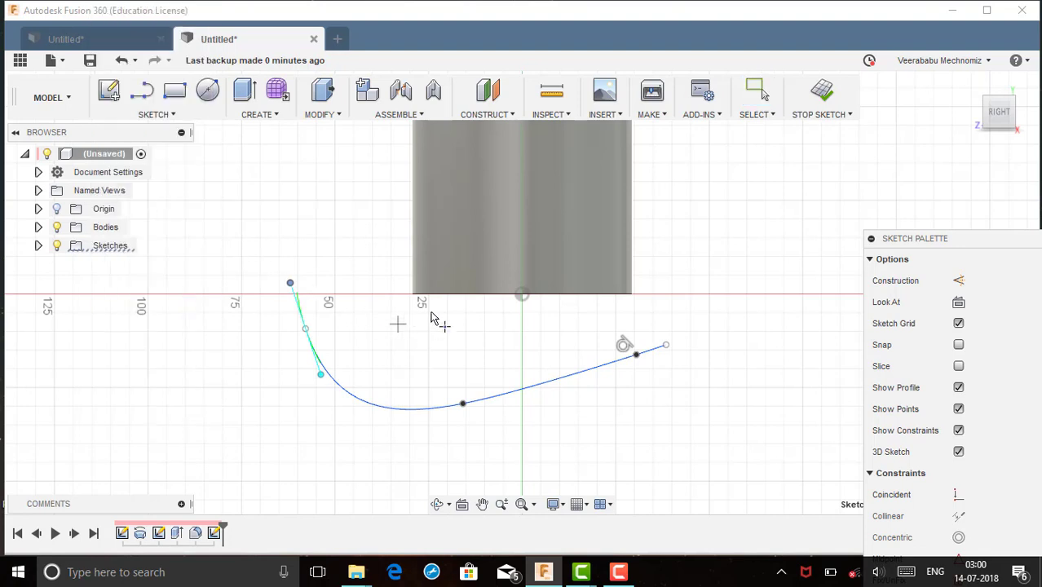
{"action": "left_click", "coordinate": [522, 295]}
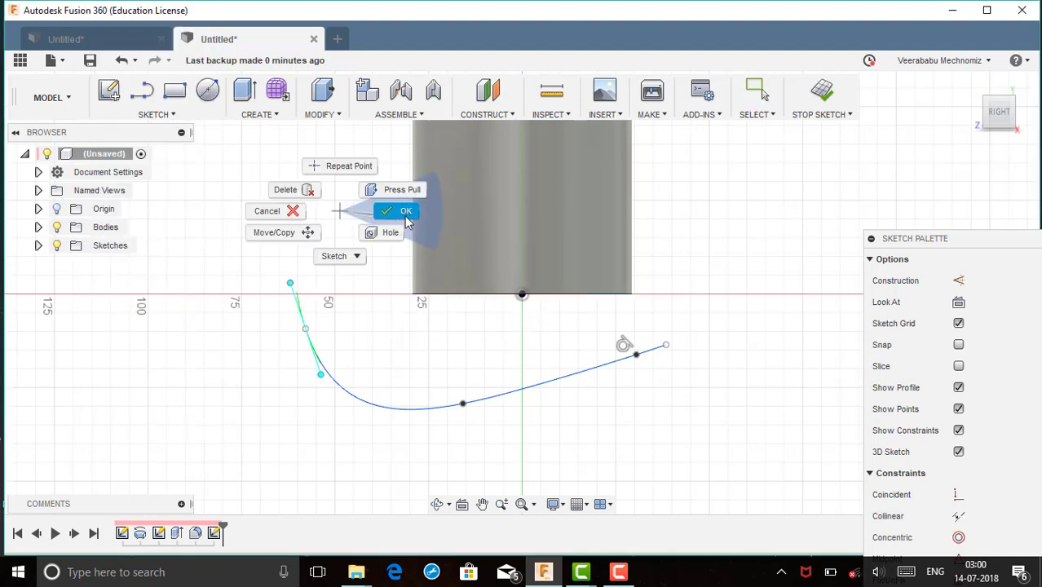
{"action": "right_click_drag", "start_coordinate": [395, 228], "coordinate": [408, 219]}
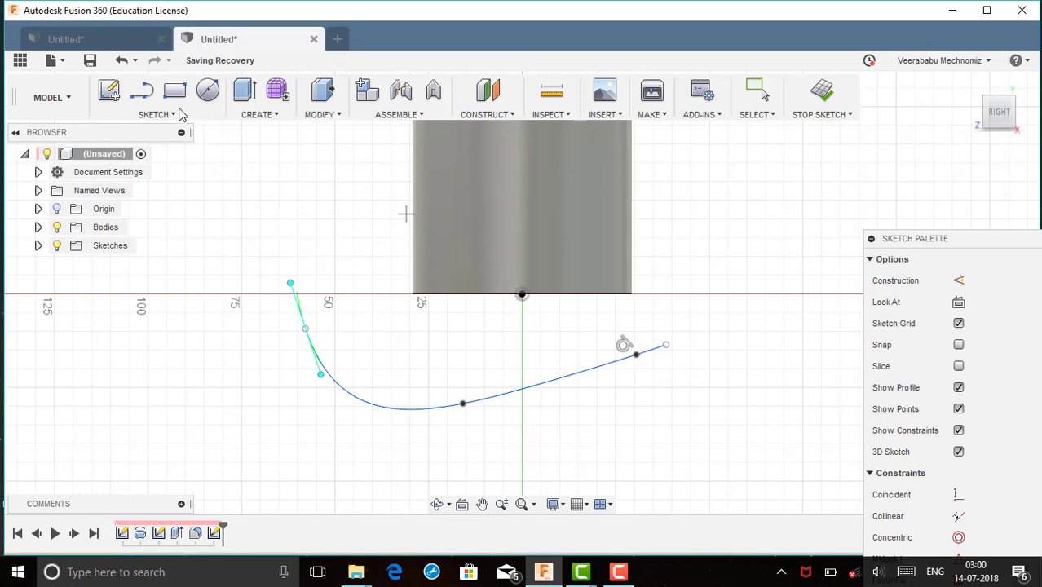
{"action": "left_click", "coordinate": [176, 113]}
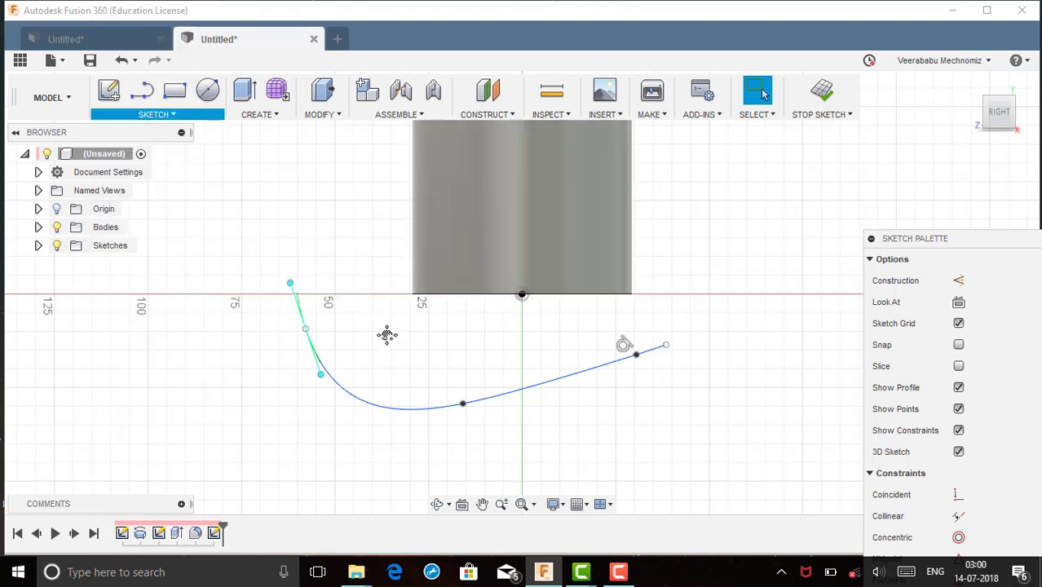
{"action": "middle_click_drag", "start_coordinate": [386, 333], "coordinate": [383, 464]}
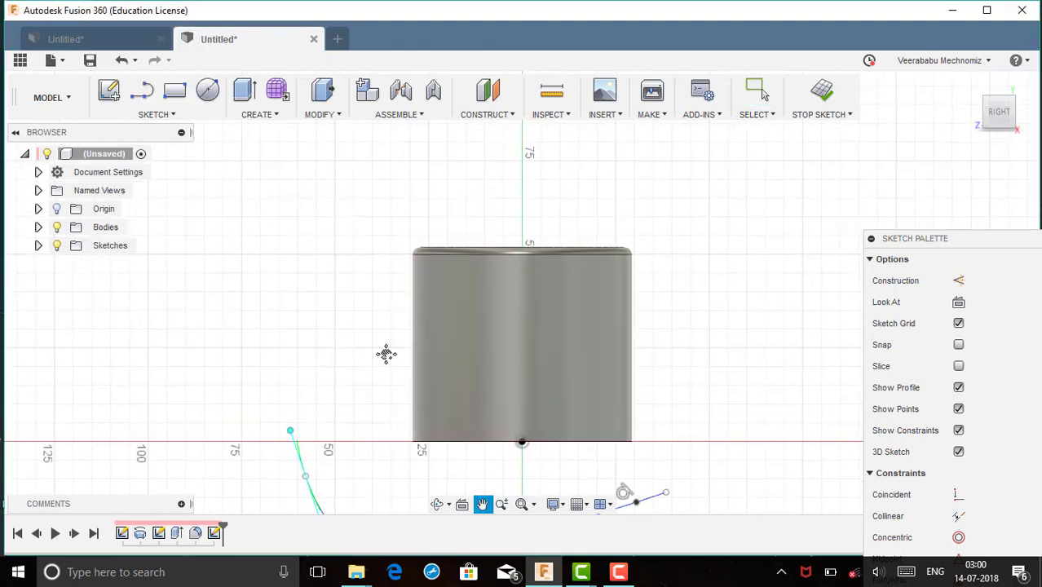
Trim away the long spline and its leftover short segment, leaving only the origin point.
{"action": "middle_click_drag", "start_coordinate": [387, 354], "coordinate": [406, 268]}
{"action": "left_click", "coordinate": [197, 116]}
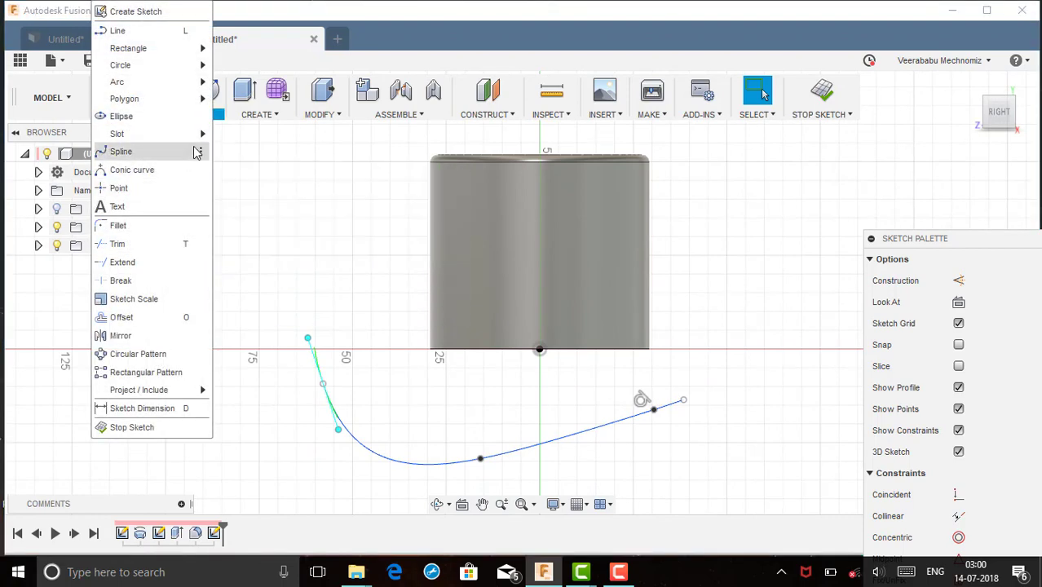
{"action": "left_click", "coordinate": [318, 116]}
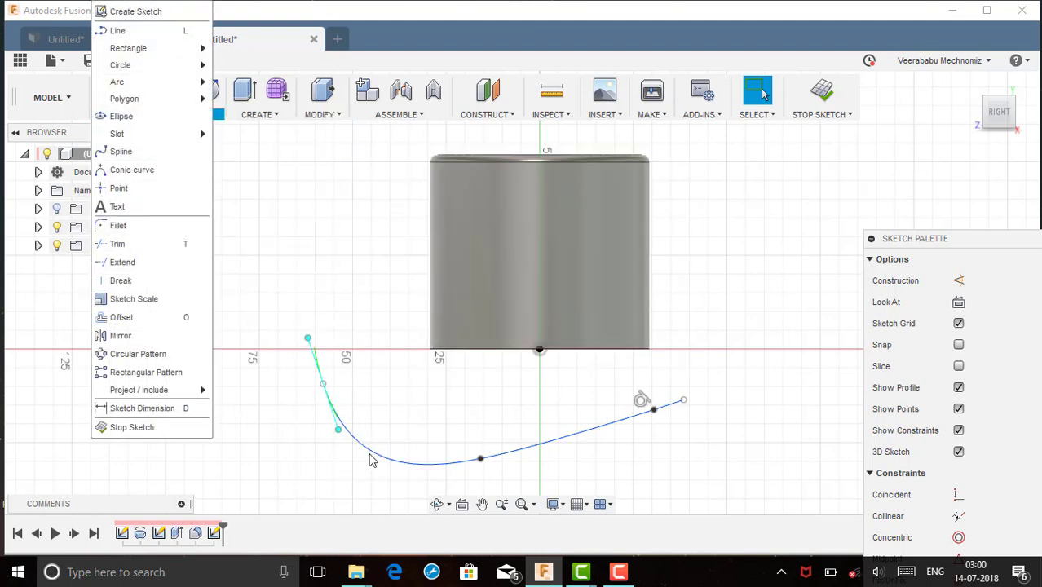
{"action": "left_click", "coordinate": [118, 244]}
{"action": "left_click", "coordinate": [375, 455]}
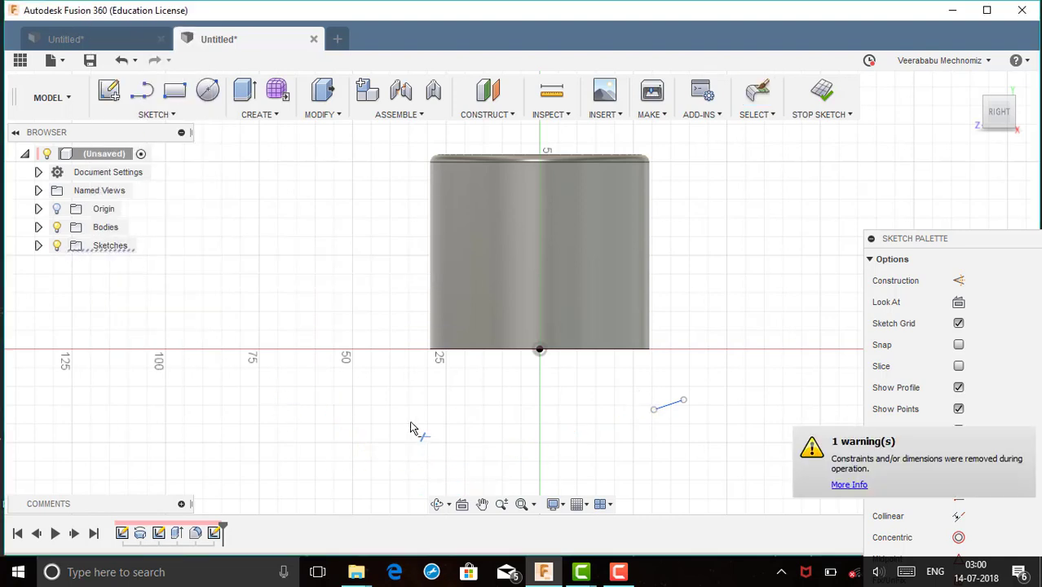
{"action": "left_click", "coordinate": [668, 408]}
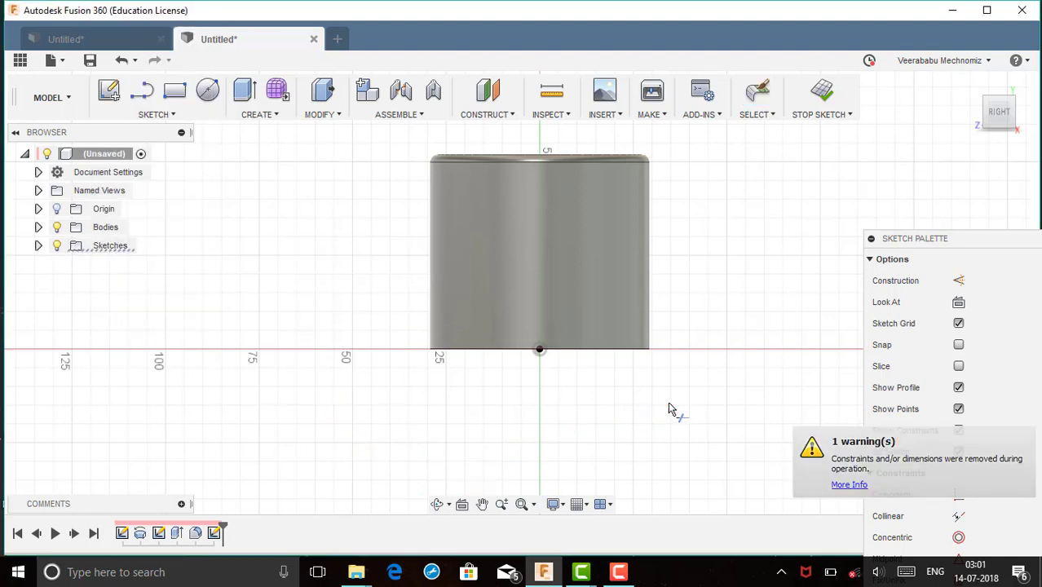
{"action": "right_click", "coordinate": [672, 409]}
{"action": "left_click", "coordinate": [721, 404]}
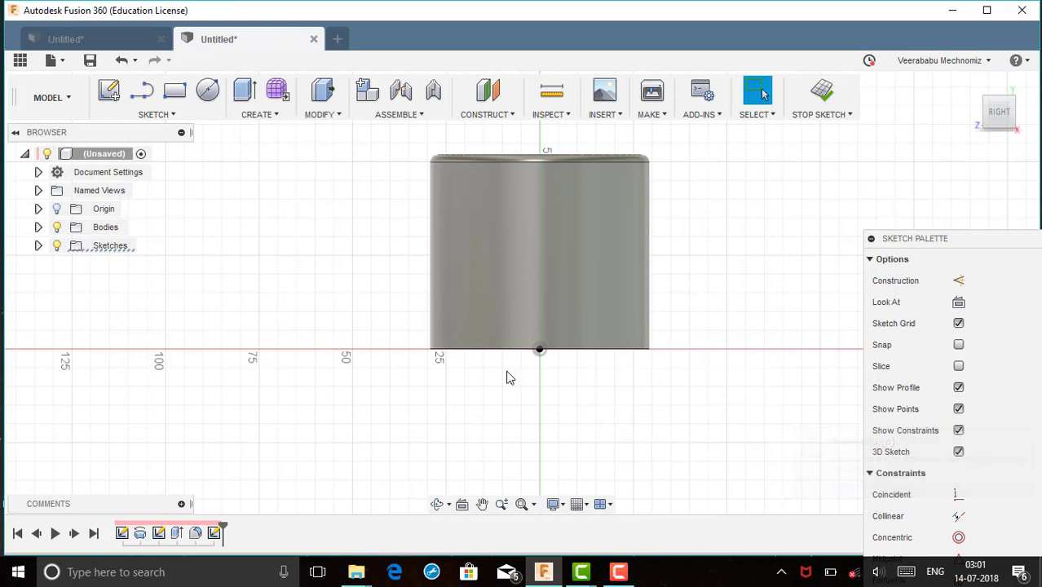
{"action": "left_click", "coordinate": [157, 115]}
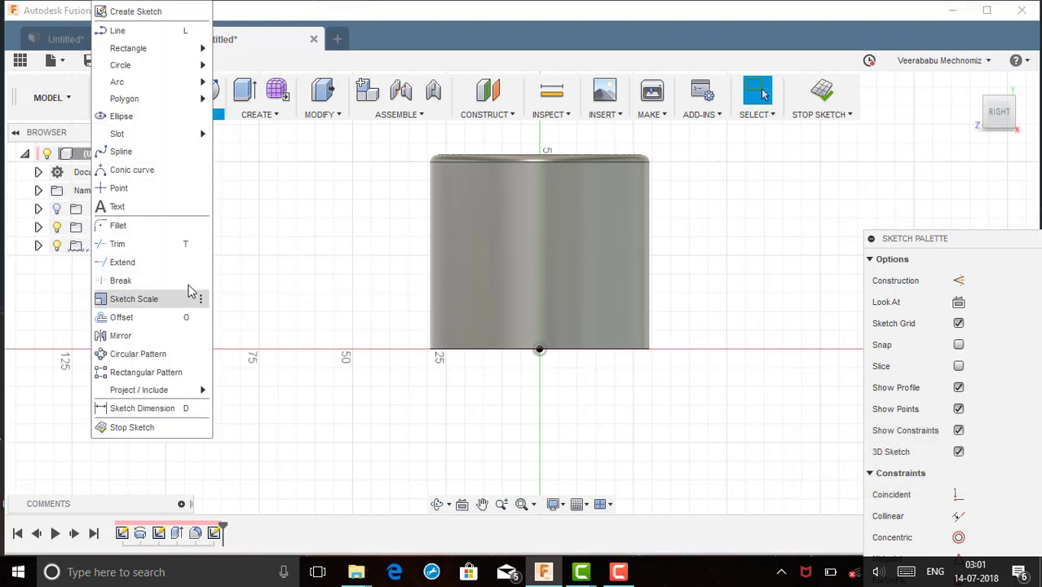
{"action": "scroll", "coordinate": [400, 352], "scroll_direction": "down", "scroll_amount": 1}
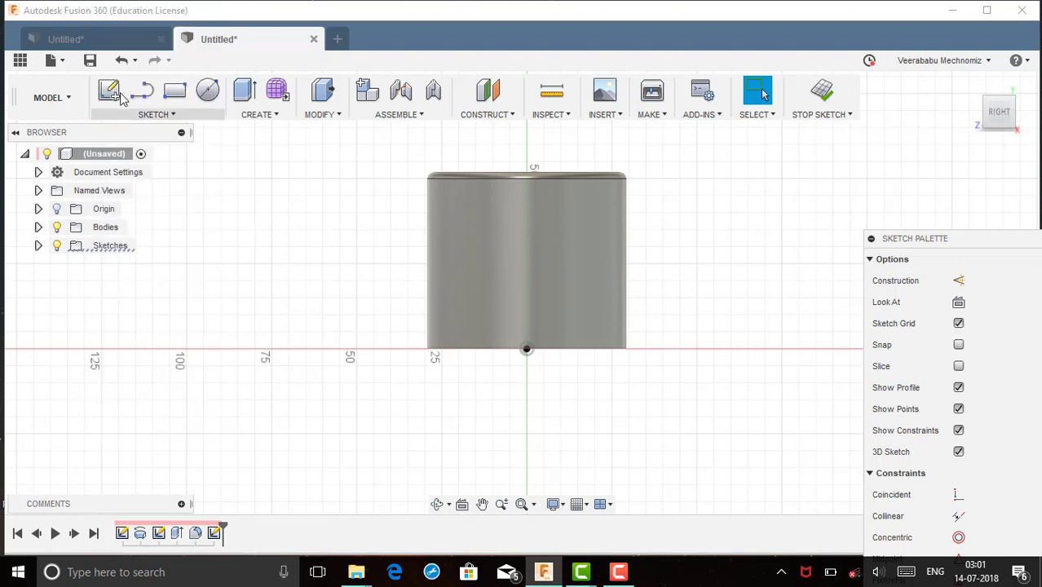
Draw a single slanted line to the left of the cylinder.
{"action": "left_click", "coordinate": [142, 89]}
{"action": "left_click", "coordinate": [249, 192]}
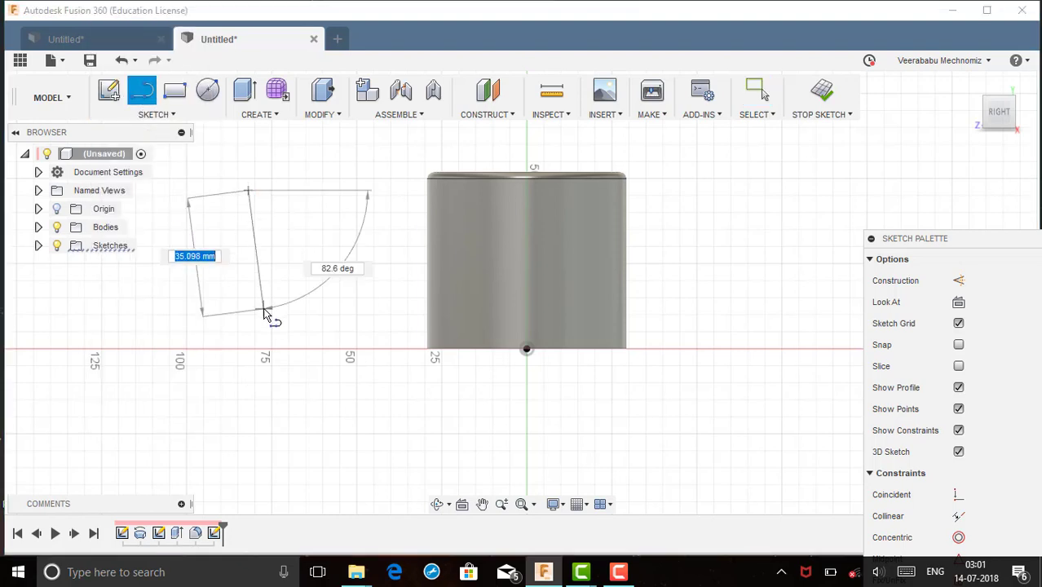
{"action": "left_click", "coordinate": [262, 308]}
{"action": "key", "text": "Escape"}
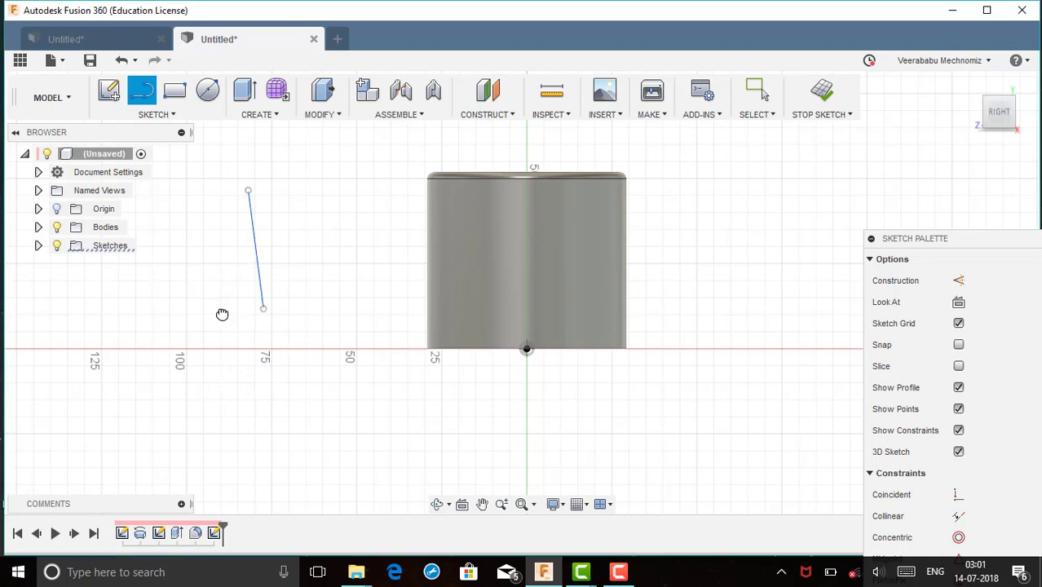
{"action": "right_click", "coordinate": [319, 280]}
{"action": "left_click", "coordinate": [346, 274]}
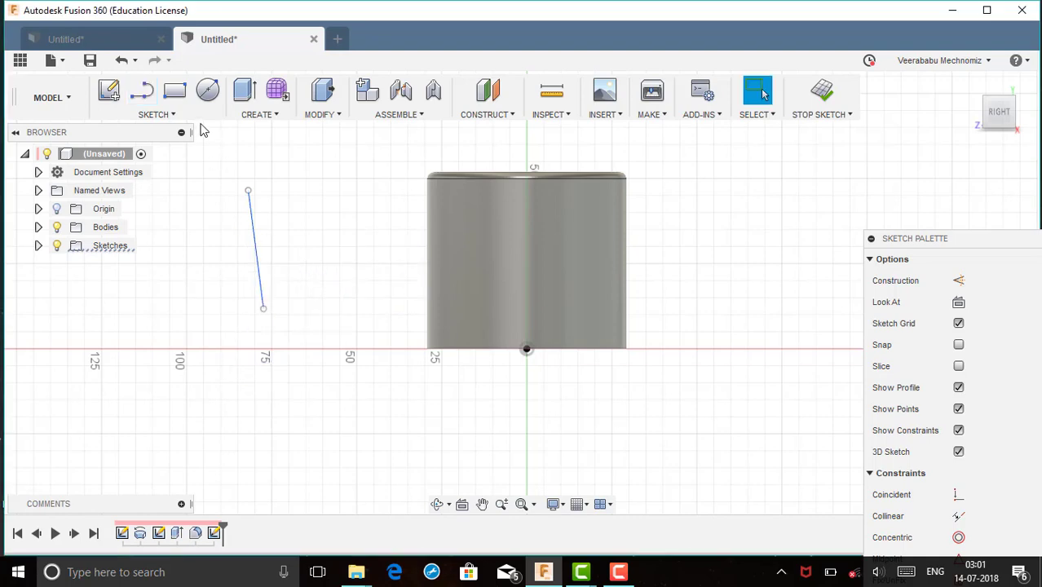
Offset the slanted line 10 mm to its right.
{"action": "left_click", "coordinate": [187, 117]}
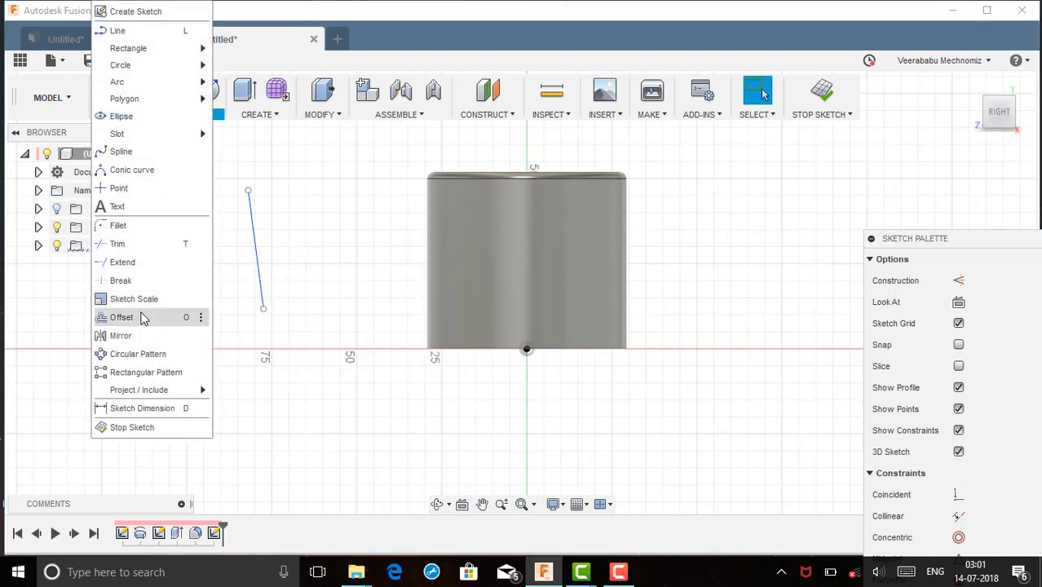
{"action": "left_click", "coordinate": [256, 257]}
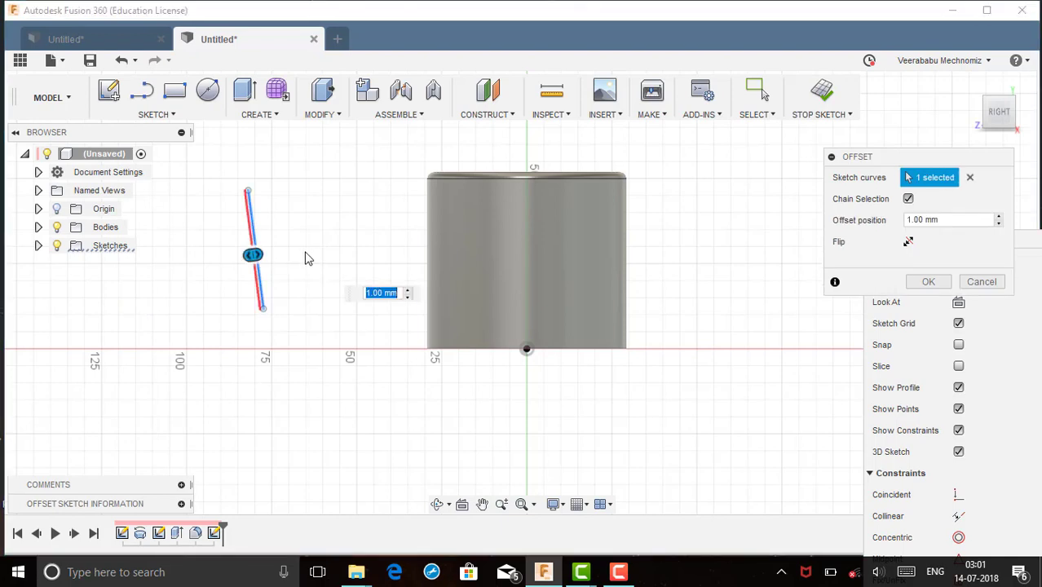
{"action": "mouse_move", "coordinate": [254, 256]}
{"action": "left_mouse_down"}
{"action": "mouse_move", "coordinate": [326, 314]}
{"action": "mouse_move", "coordinate": [300, 318]}
{"action": "left_mouse_up"}
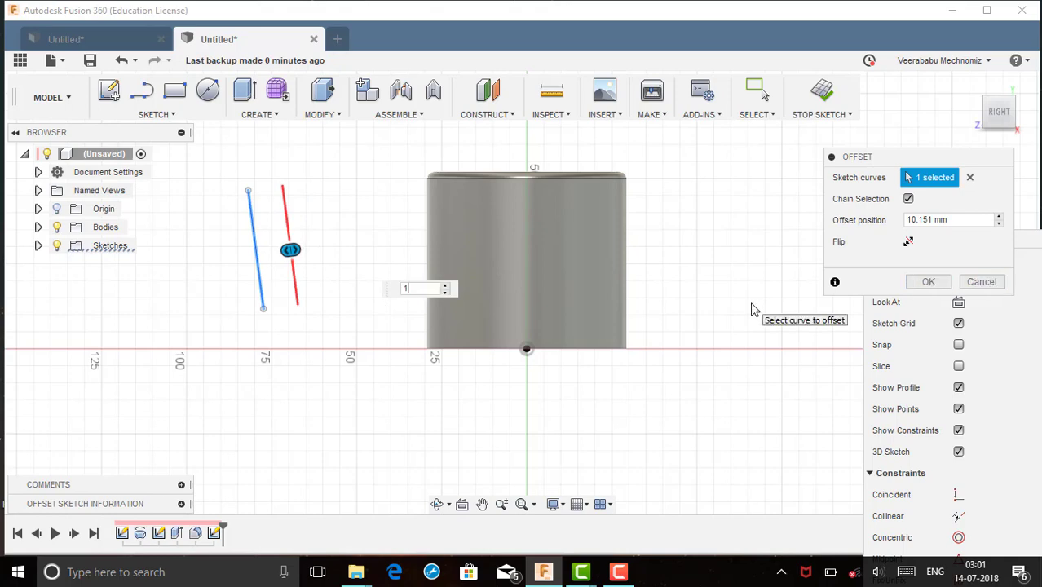
{"action": "type", "text": "0"}
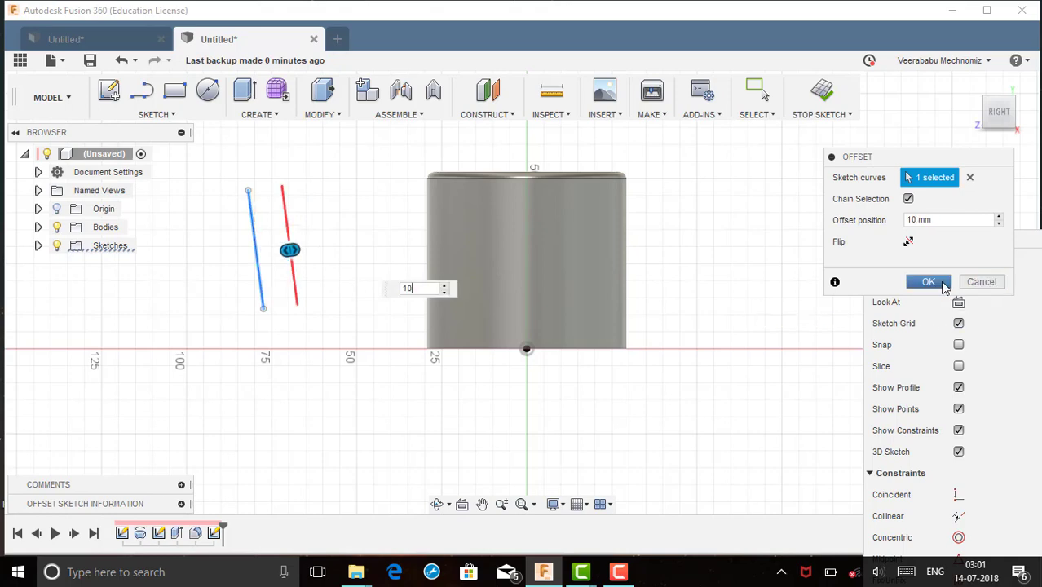
{"action": "left_click", "coordinate": [944, 286]}
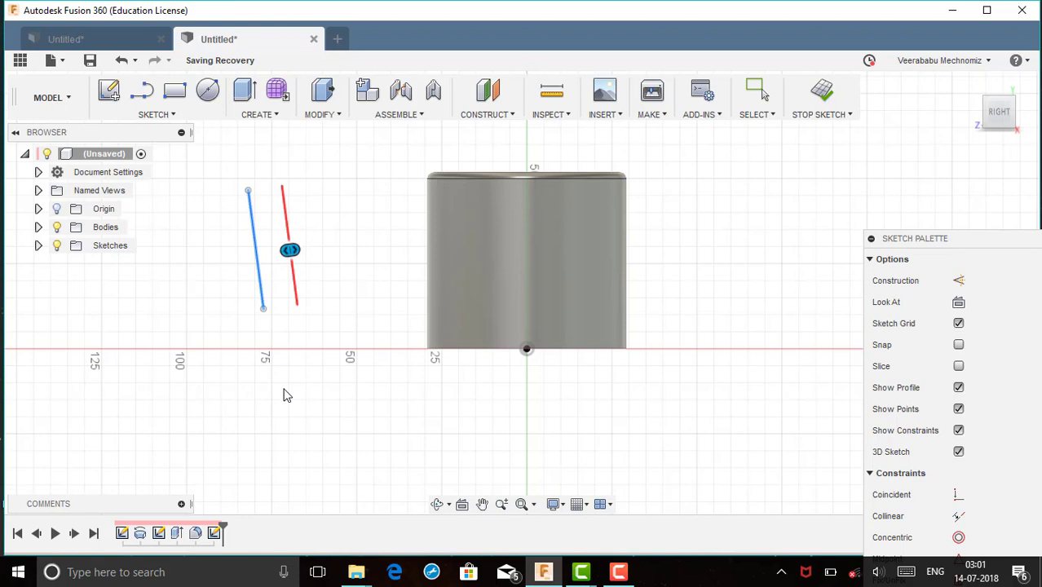
Window-select both slanted lines and the 10.00 dimension, then delete them.
{"action": "key", "text": "Escape"}
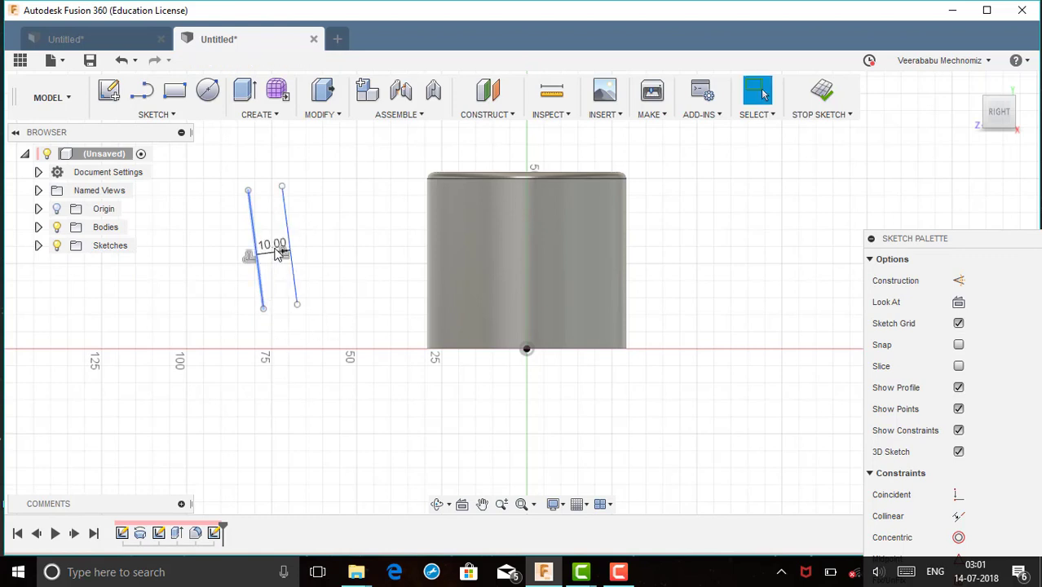
{"action": "left_click_drag", "start_coordinate": [336, 214], "coordinate": [328, 386]}
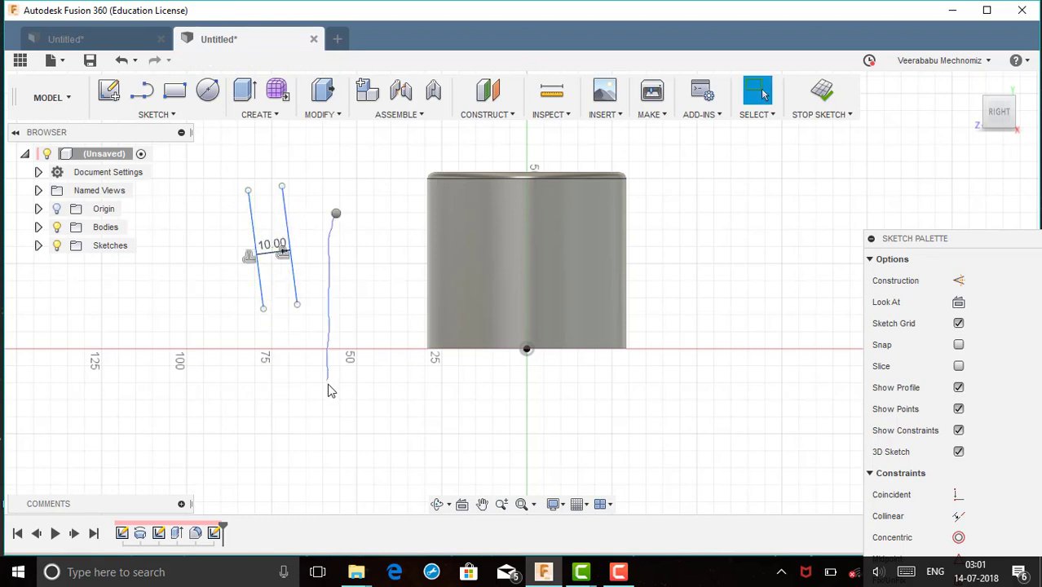
{"action": "right_click_drag", "start_coordinate": [330, 361], "coordinate": [330, 363]}
{"action": "left_click", "coordinate": [334, 302]}
{"action": "left_click_drag", "start_coordinate": [349, 363], "coordinate": [235, 166]}
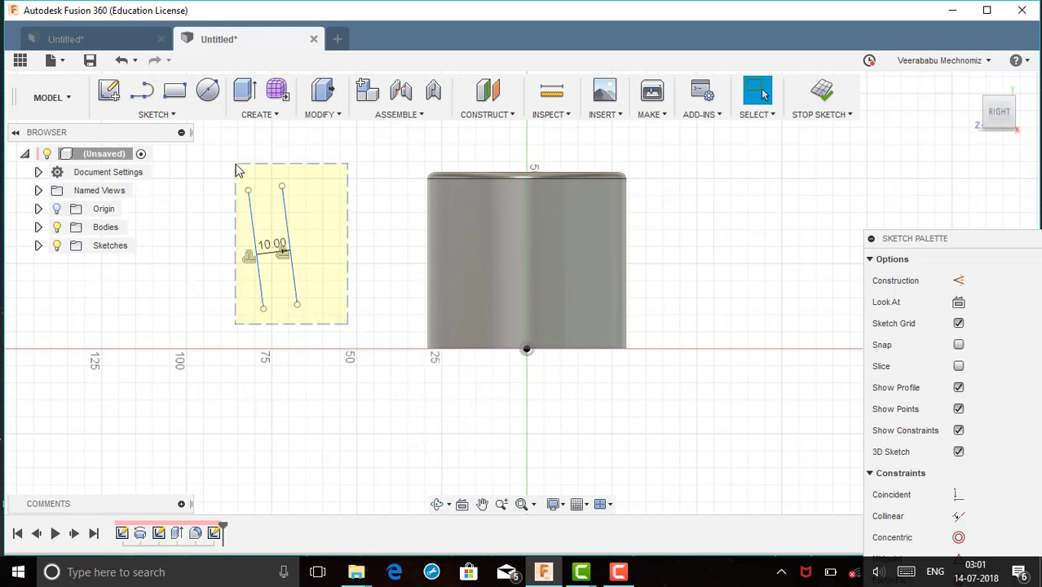
{"action": "right_click", "coordinate": [318, 205]}
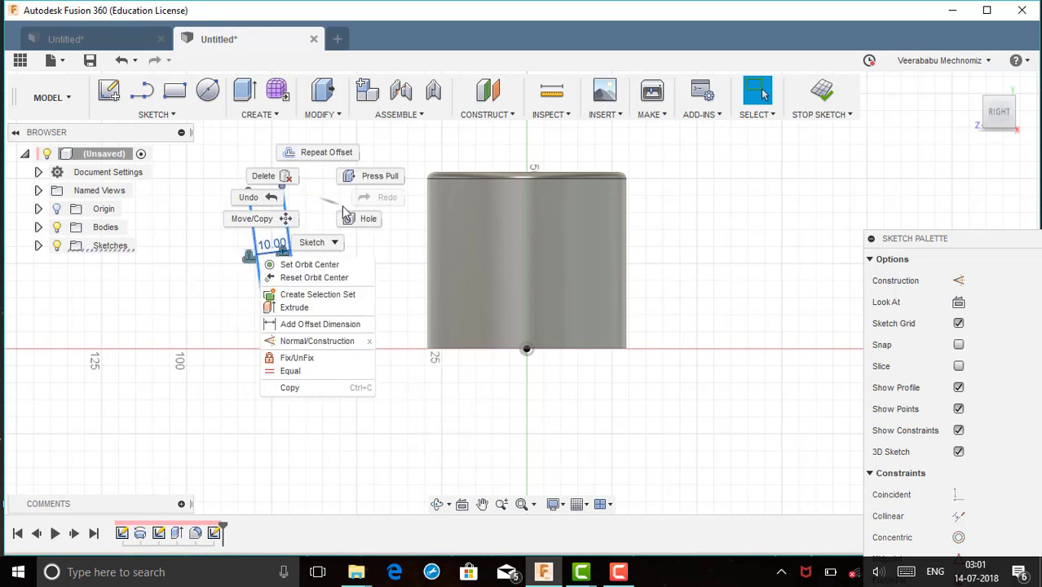
{"action": "left_click", "coordinate": [266, 179]}
{"action": "left_click", "coordinate": [166, 115]}
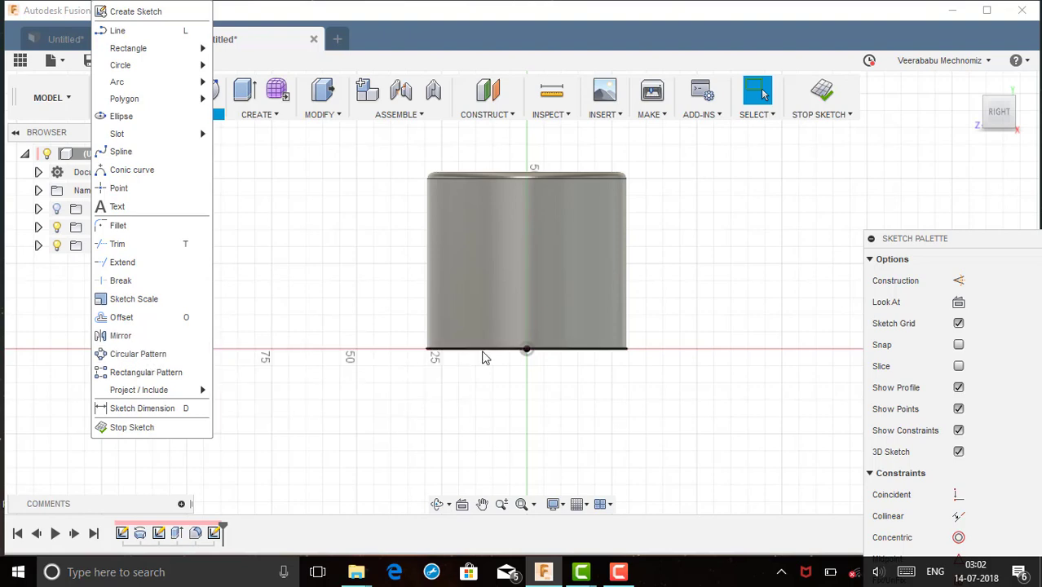
Cancel the circular pattern, start a new sketch, zoom out and hide the cylinder body.
{"action": "left_click", "coordinate": [180, 354]}
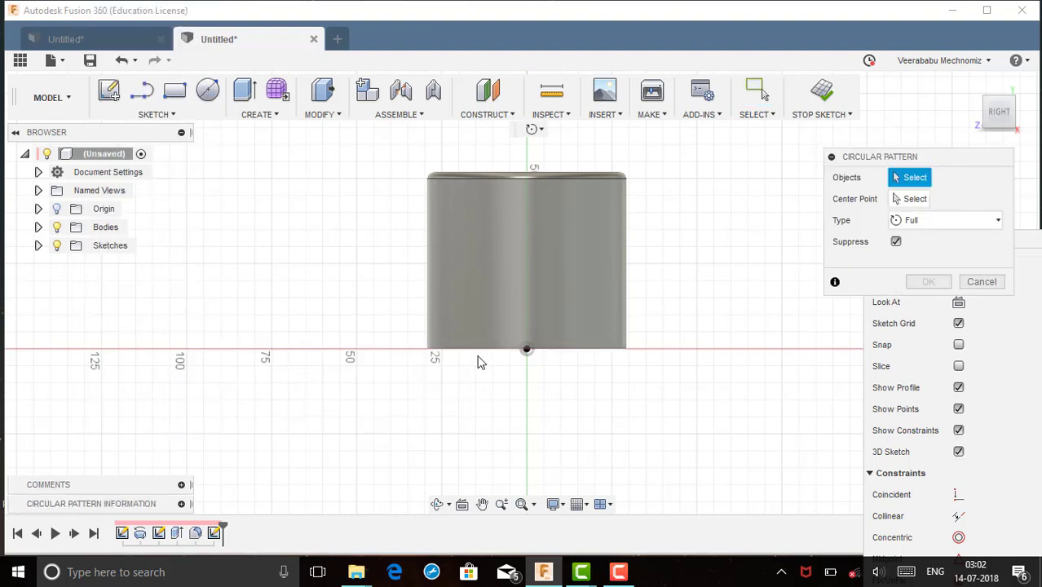
{"action": "key", "text": "Escape"}
{"action": "left_click", "coordinate": [104, 93]}
{"action": "scroll", "coordinate": [629, 378], "scroll_direction": "down", "scroll_amount": 2}
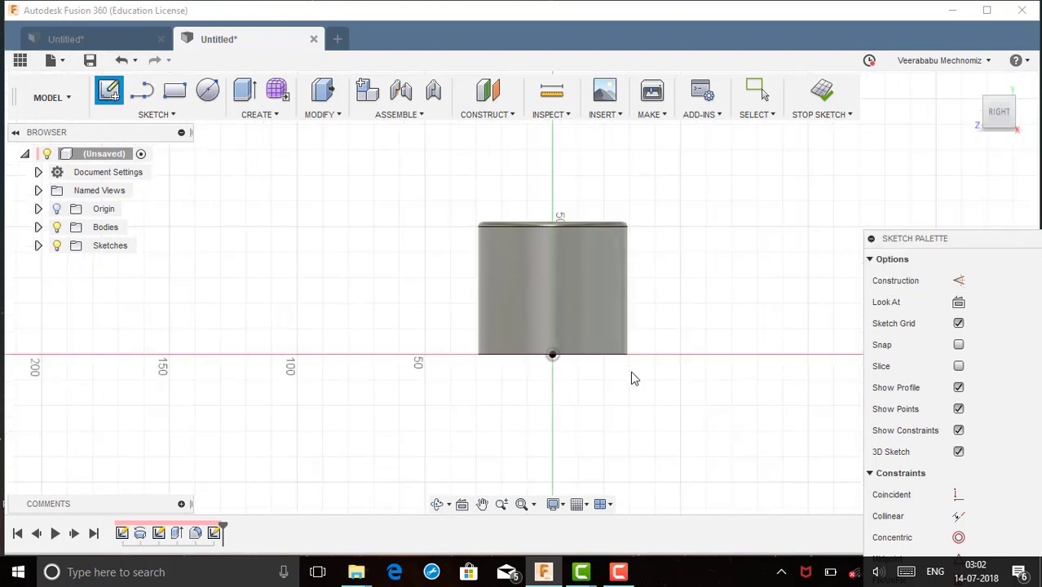
{"action": "scroll", "coordinate": [532, 319], "scroll_direction": "down", "scroll_amount": 1}
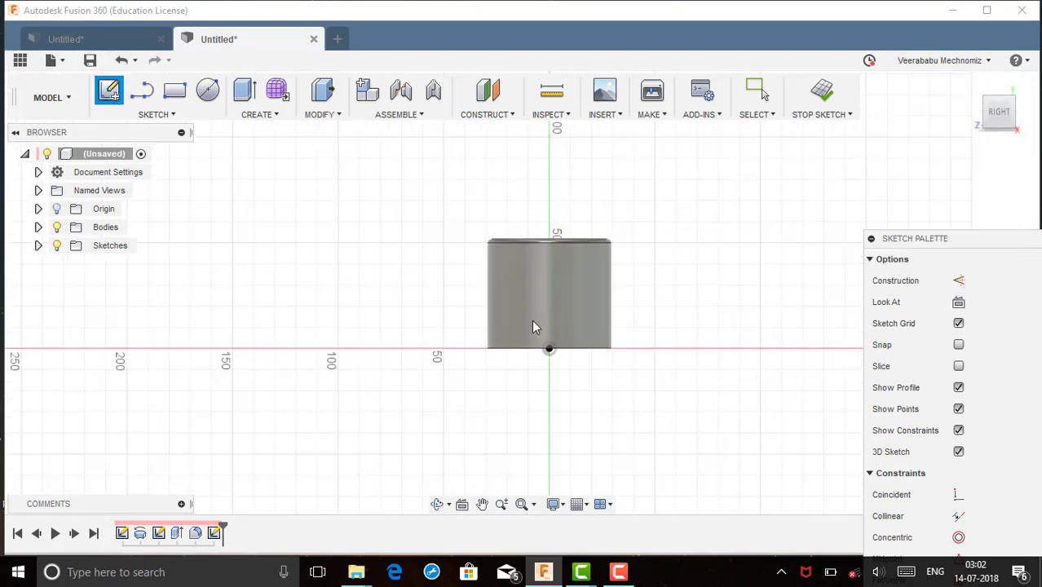
{"action": "left_click", "coordinate": [56, 228]}
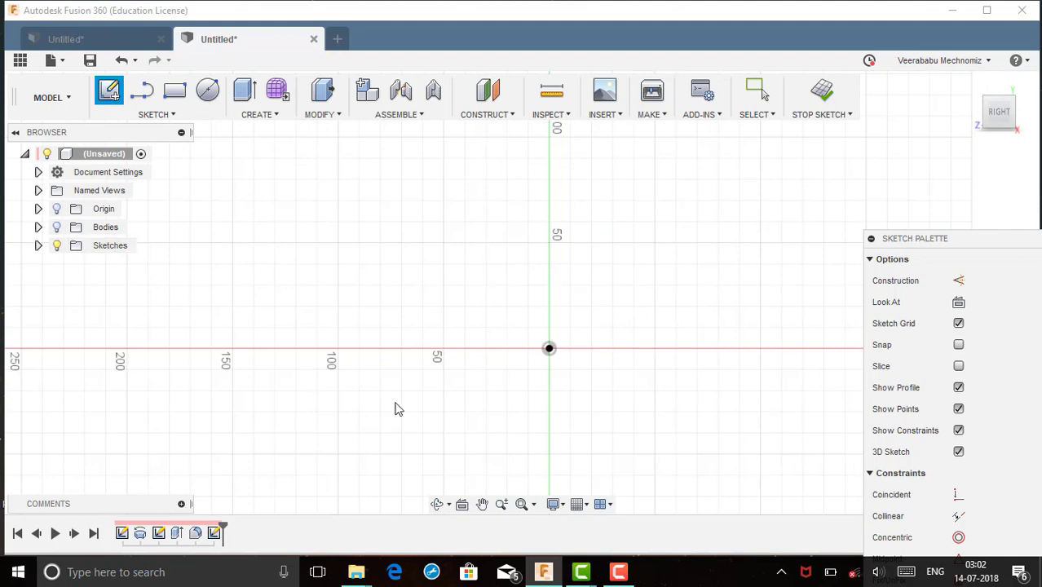
Draw a large circle centred on the origin.
{"action": "left_click", "coordinate": [207, 90]}
{"action": "left_click", "coordinate": [549, 349]}
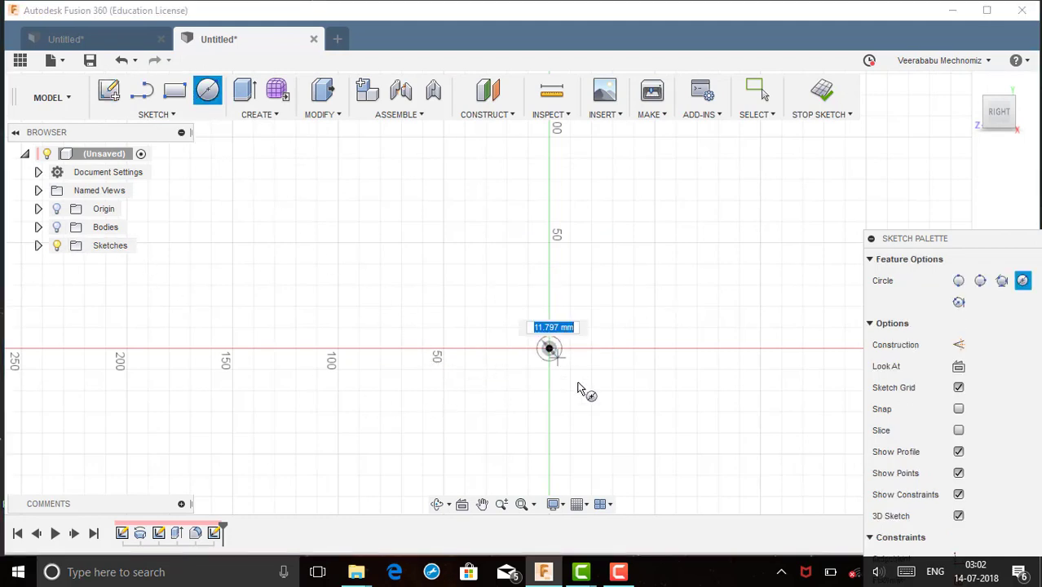
{"action": "left_click", "coordinate": [670, 424]}
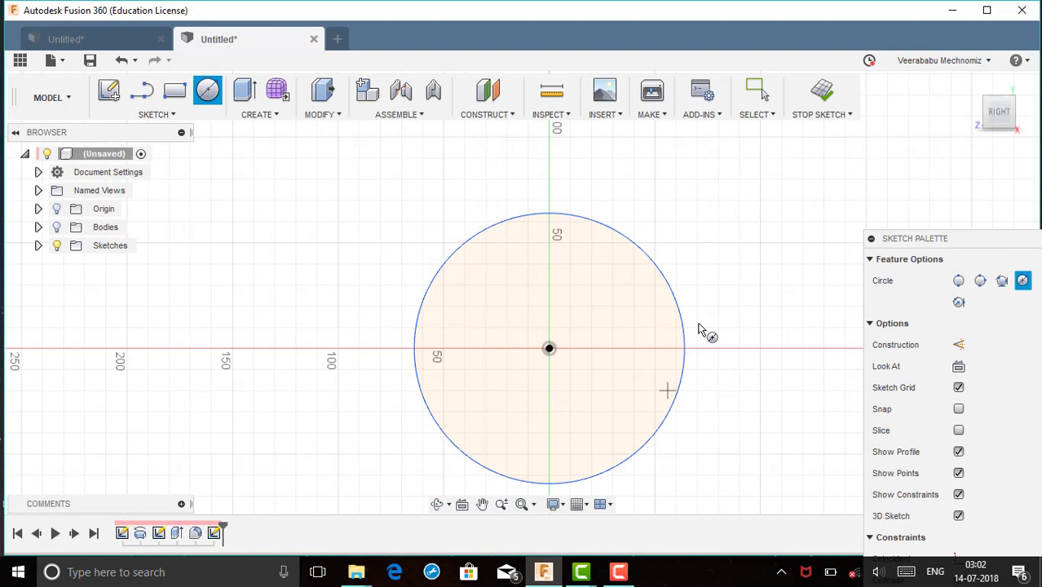
{"action": "right_click", "coordinate": [738, 276]}
{"action": "left_click", "coordinate": [802, 273]}
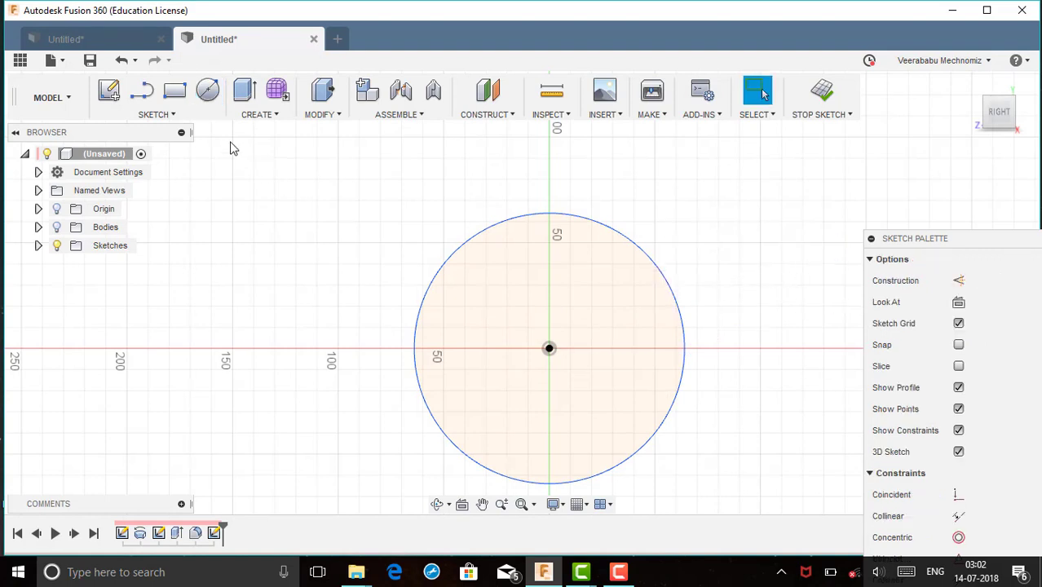
Draw a small circle centred on the top of the large circle's rim.
{"action": "left_click", "coordinate": [207, 90]}
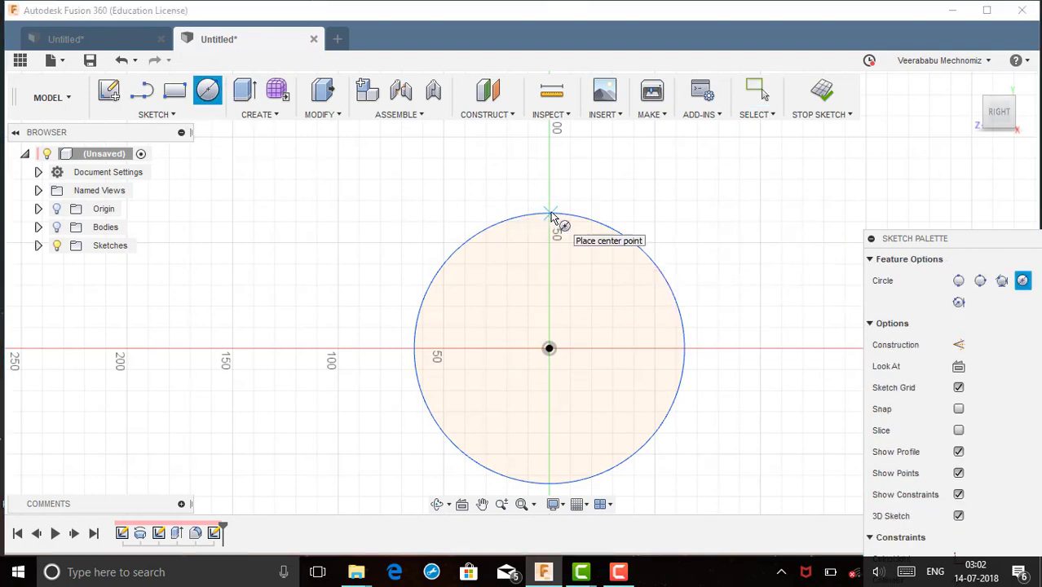
{"action": "left_click", "coordinate": [550, 215]}
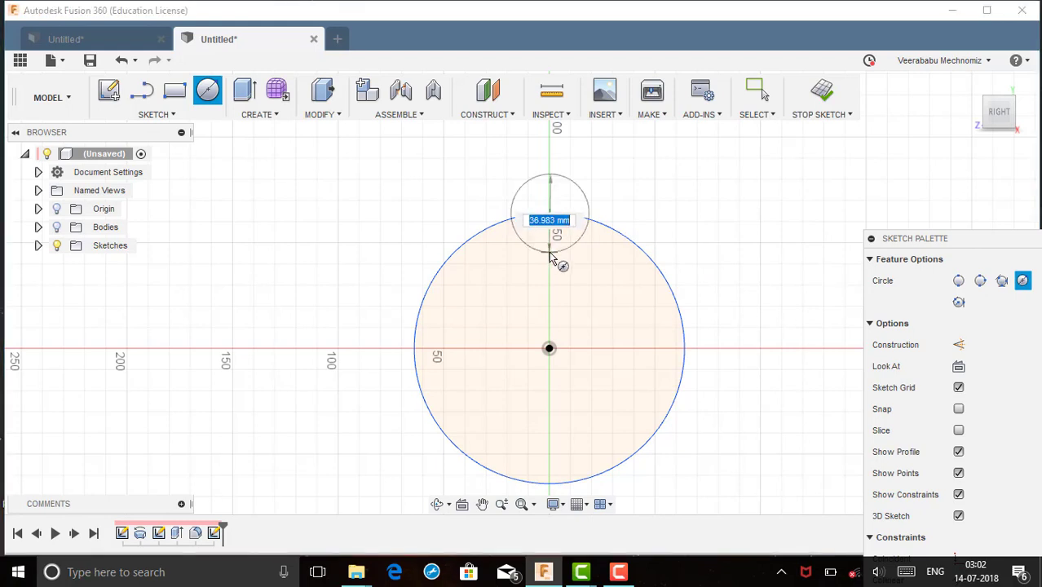
{"action": "right_click", "coordinate": [611, 199]}
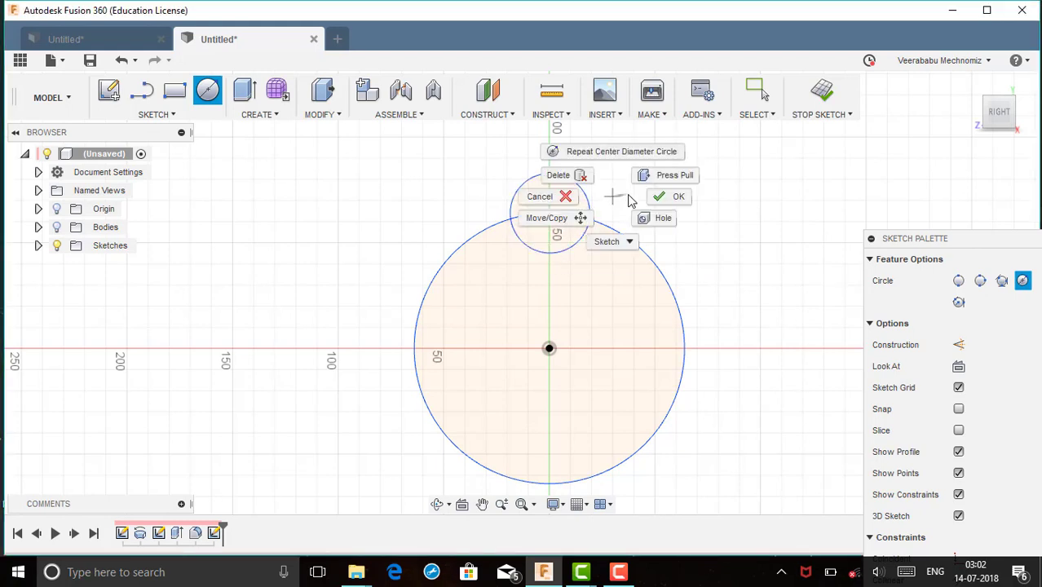
{"action": "left_click", "coordinate": [657, 195]}
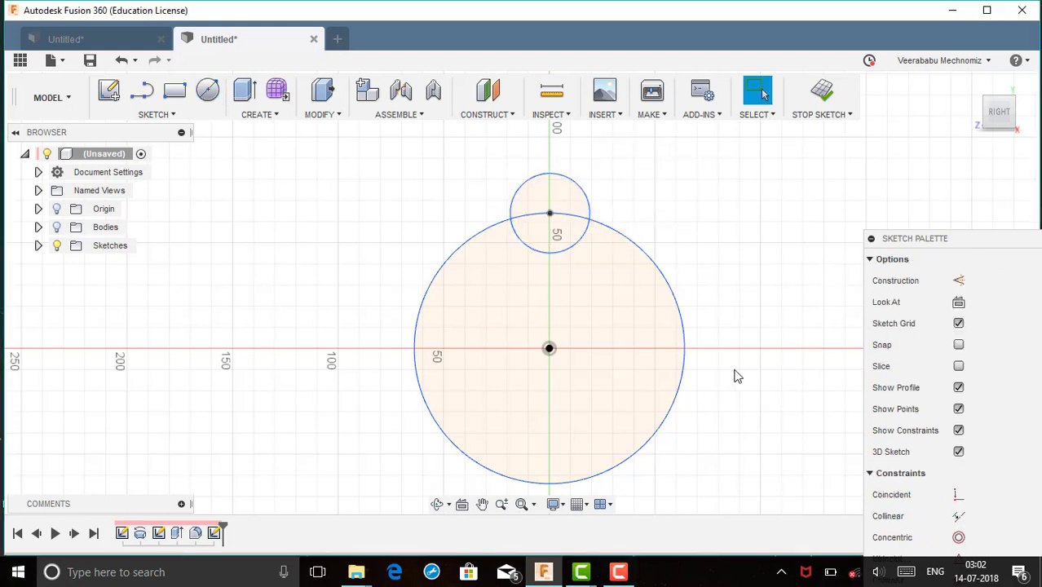
Circular-pattern the small circle around the origin with Quantity 8.
{"action": "left_click", "coordinate": [173, 114]}
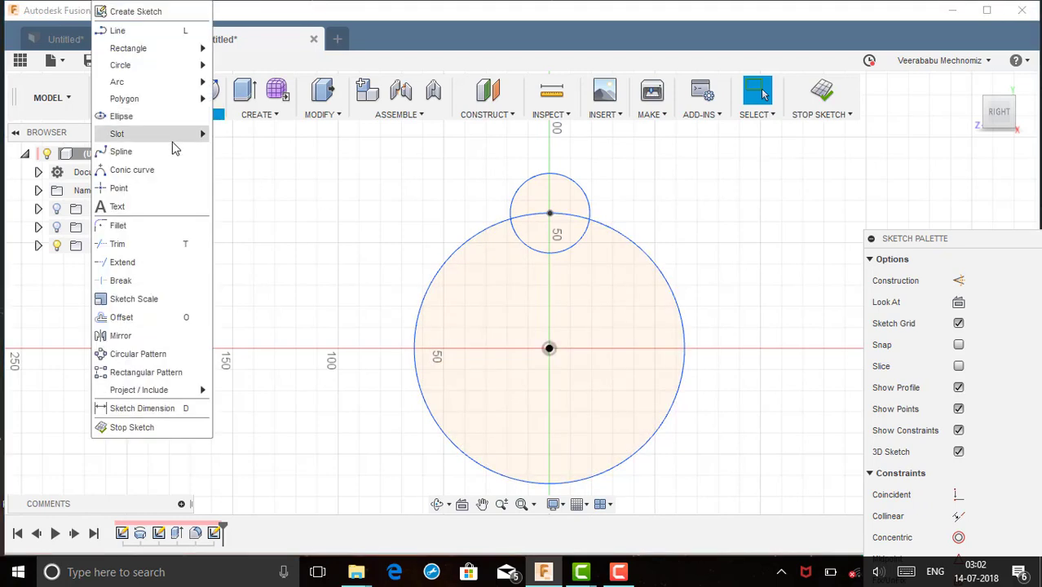
{"action": "left_click", "coordinate": [145, 360]}
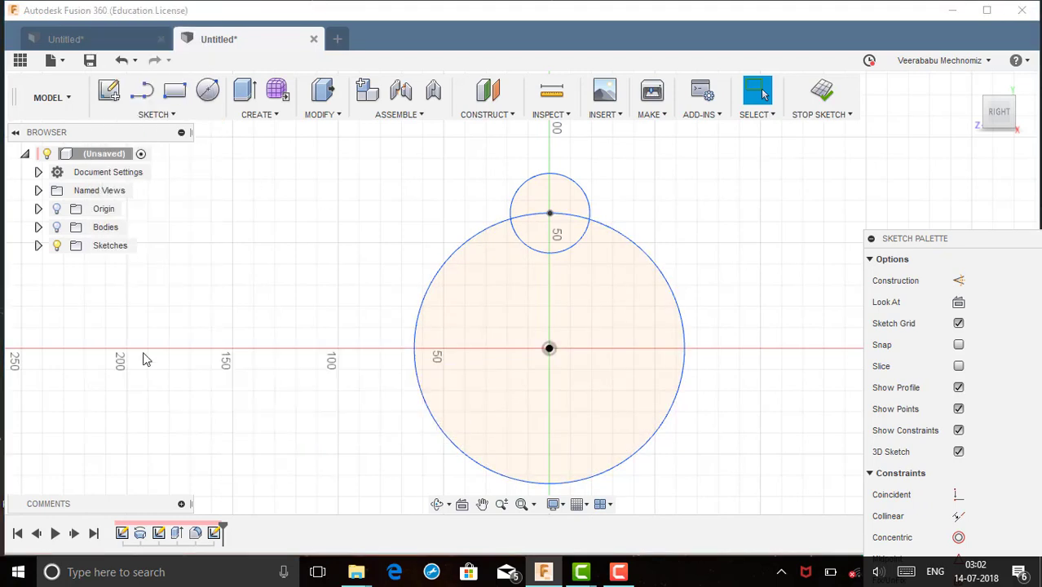
{"action": "left_click", "coordinate": [517, 198]}
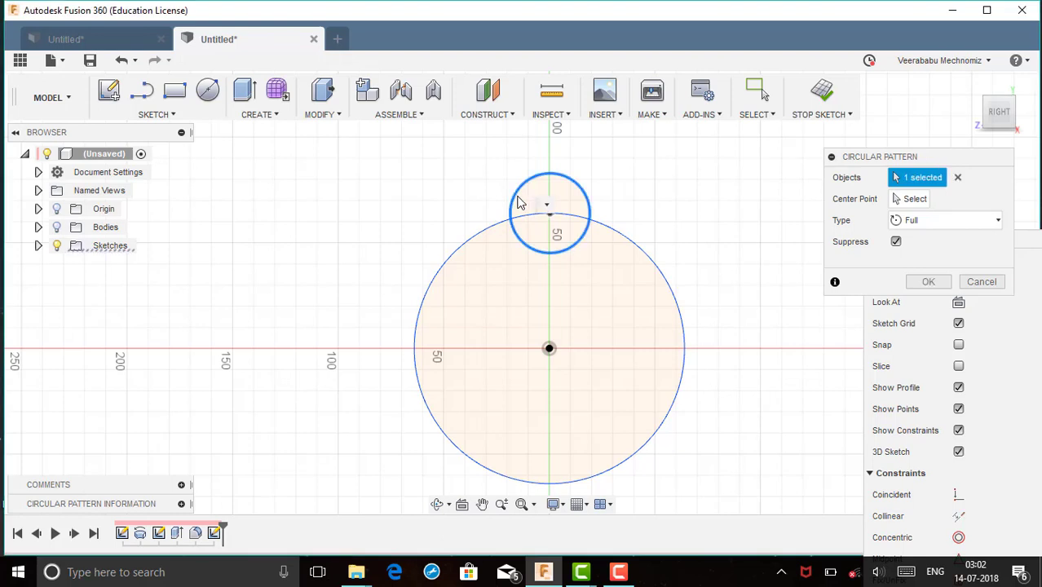
{"action": "left_click", "coordinate": [909, 201]}
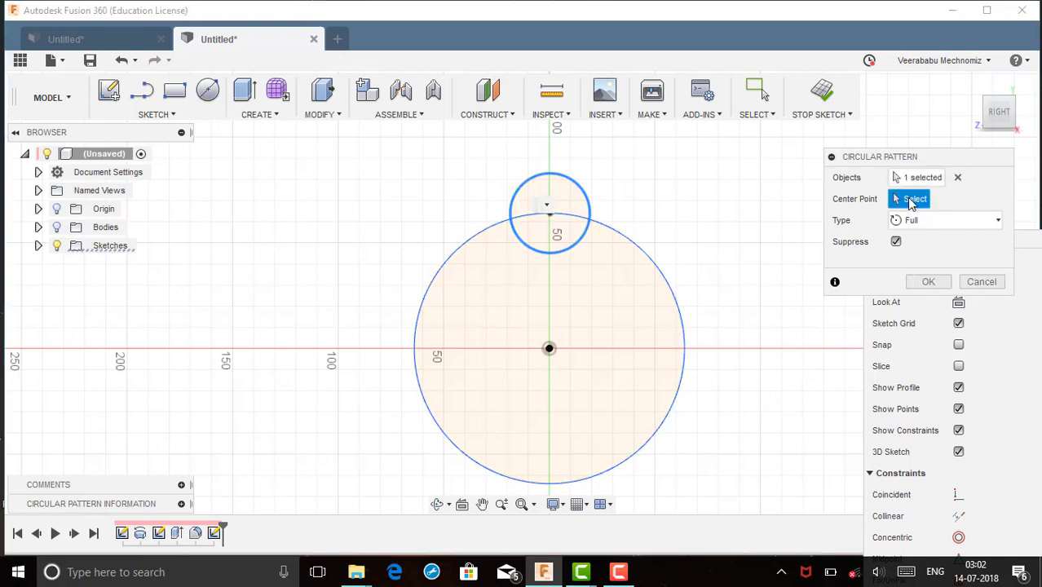
{"action": "left_click", "coordinate": [549, 348]}
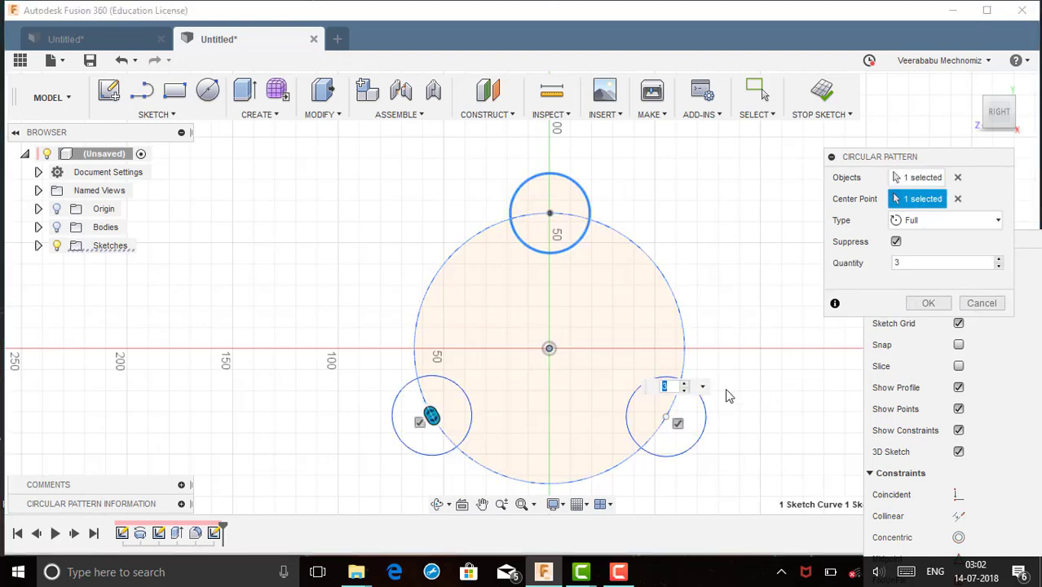
{"action": "left_click", "coordinate": [919, 261]}
{"action": "type", "text": "8"}
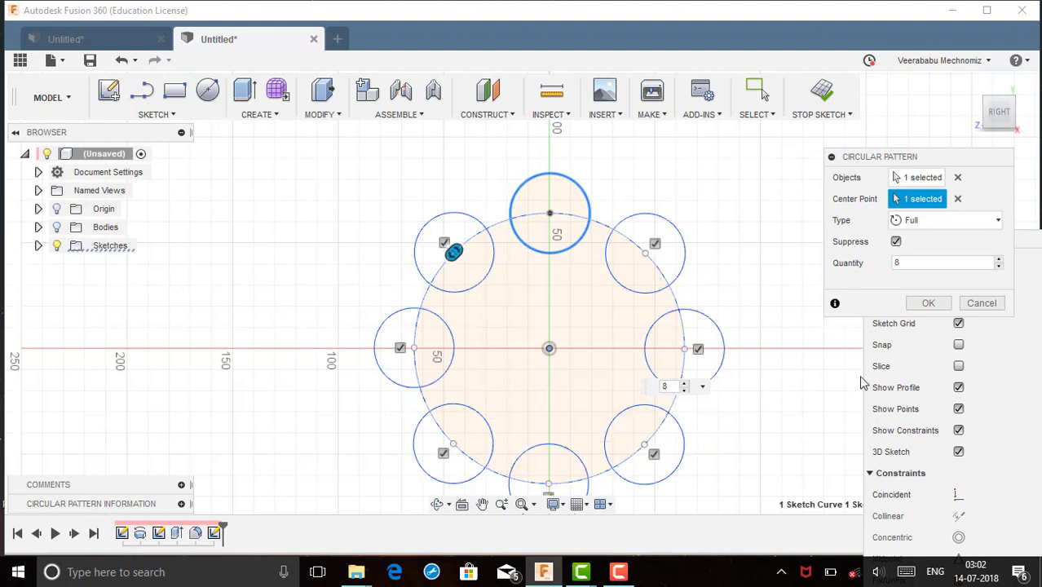
{"action": "left_click", "coordinate": [927, 303]}
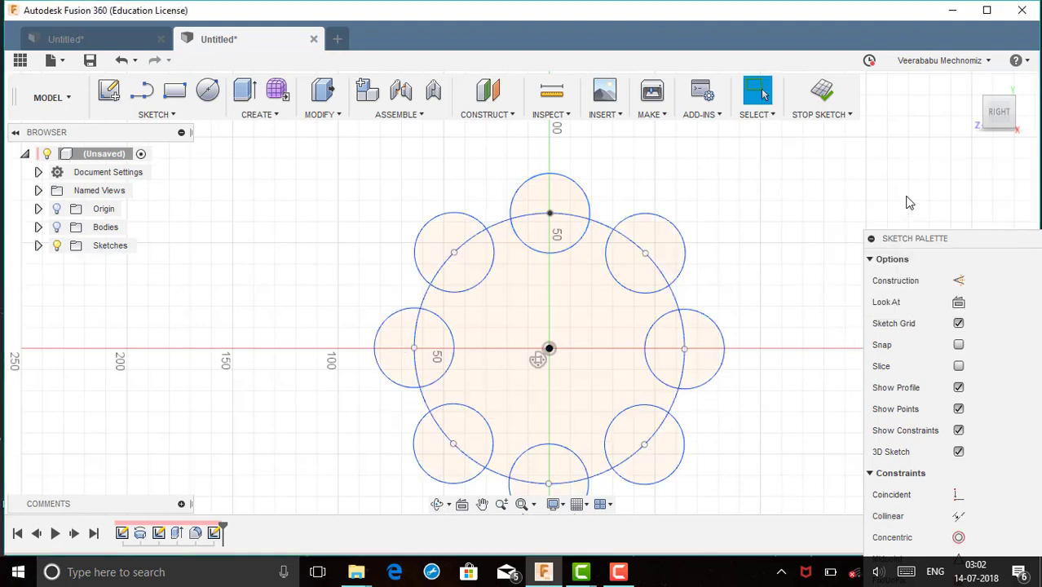
From the home view, extrude the notched disc profile 40 mm toward the opposite side as a Join.
{"action": "left_click", "coordinate": [972, 84]}
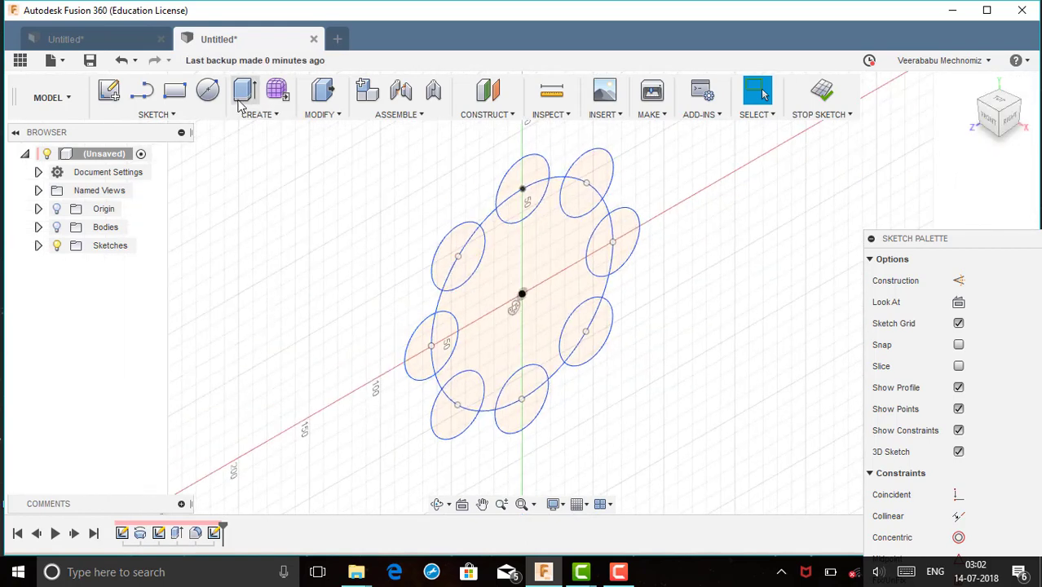
{"action": "left_click", "coordinate": [245, 91]}
{"action": "left_click", "coordinate": [514, 282]}
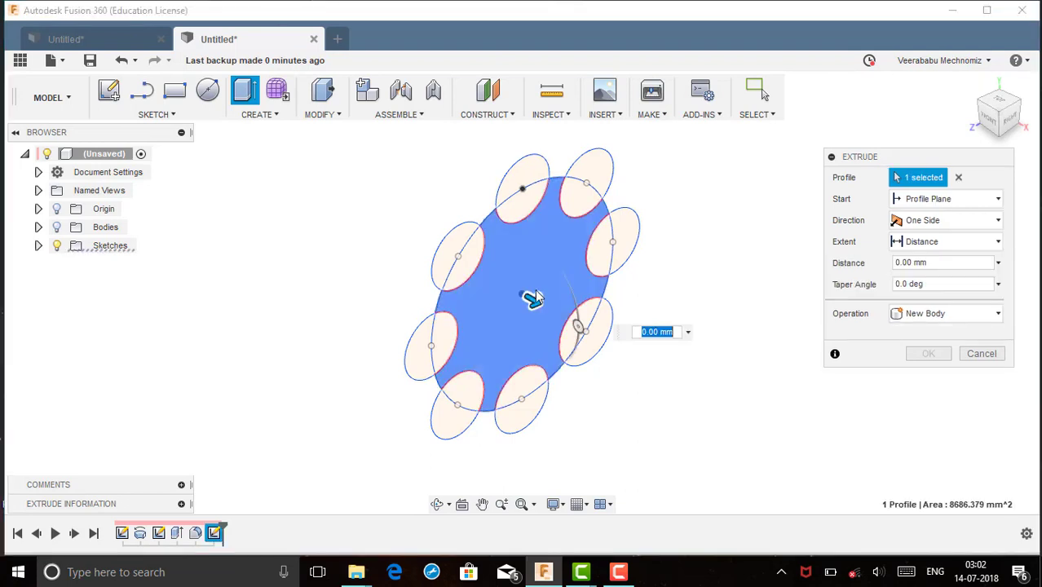
{"action": "left_click_drag", "start_coordinate": [531, 296], "coordinate": [467, 291]}
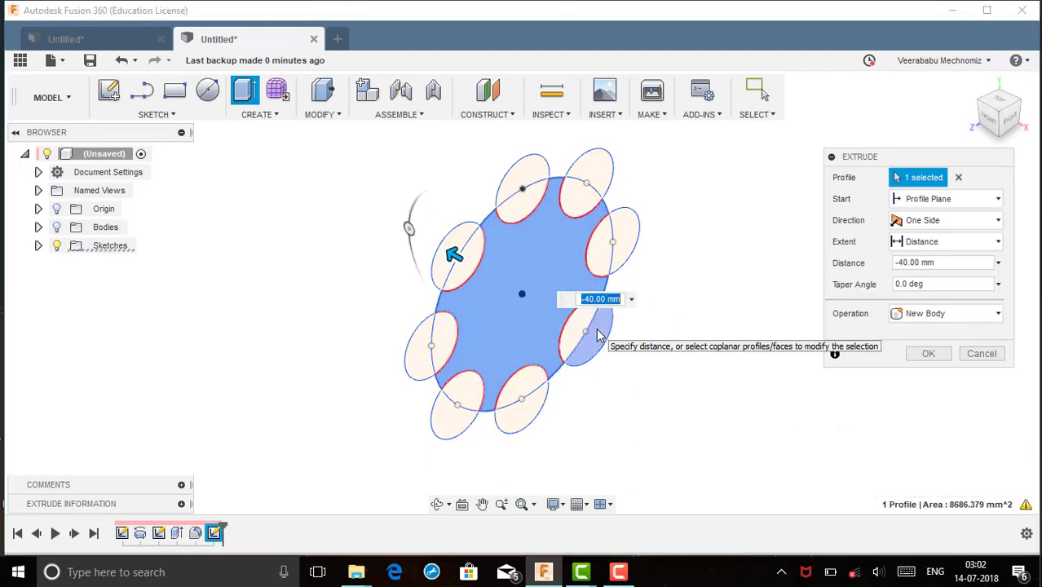
{"action": "left_click", "coordinate": [897, 317]}
{"action": "left_click", "coordinate": [912, 334]}
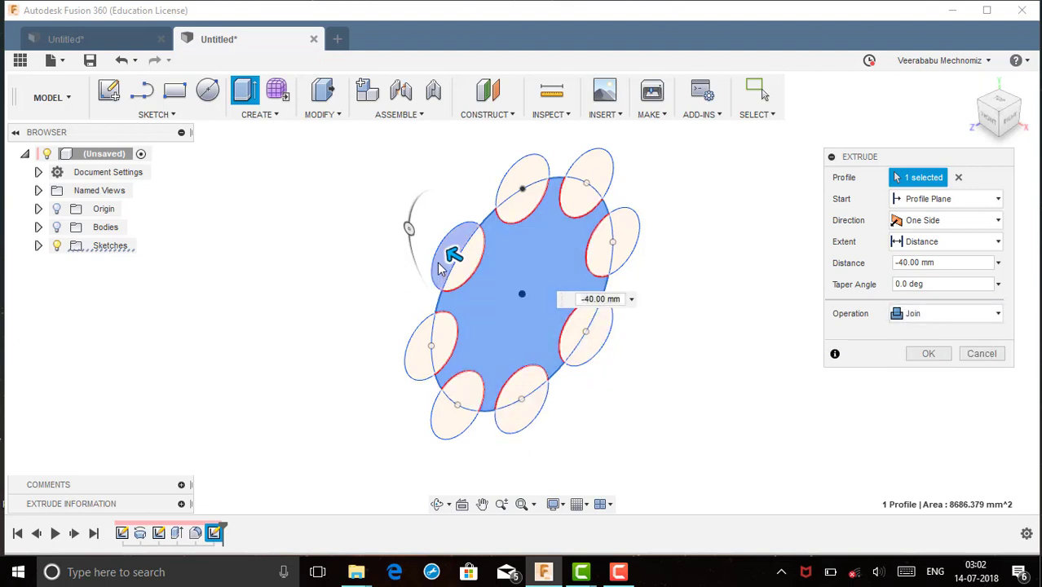
{"action": "left_click_drag", "start_coordinate": [454, 256], "coordinate": [571, 326]}
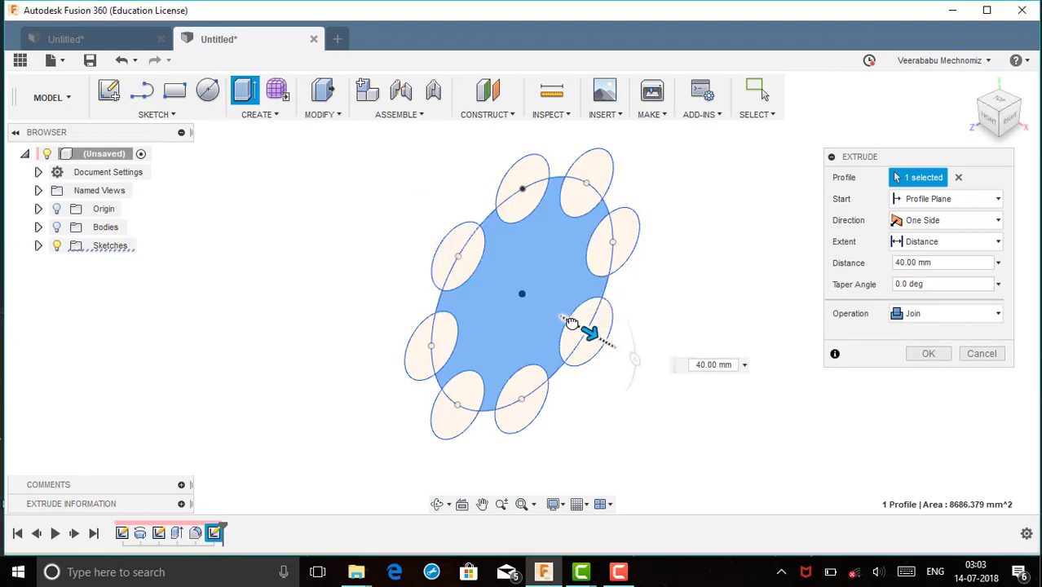
{"action": "left_click", "coordinate": [914, 263]}
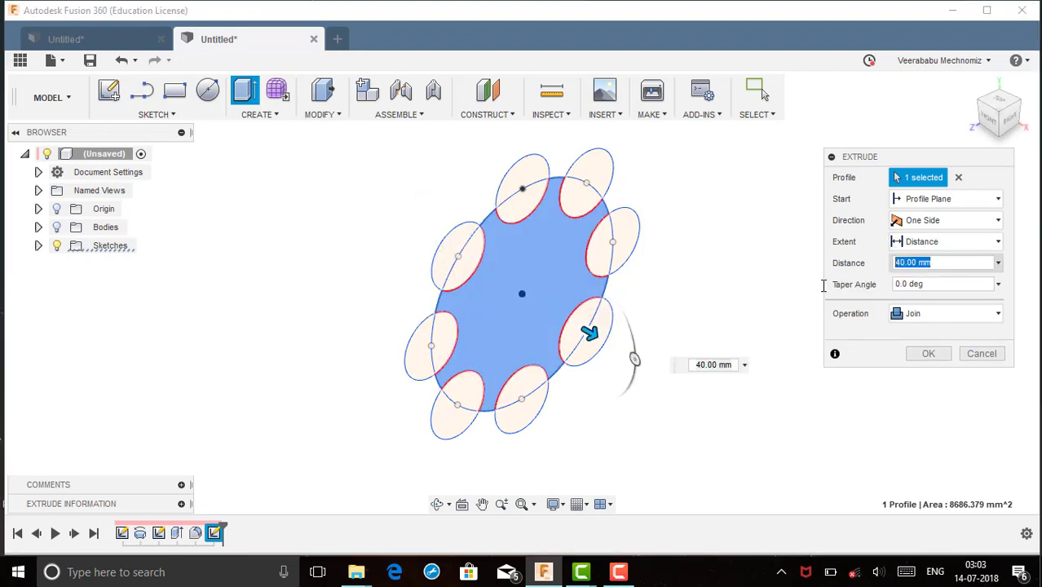
{"action": "left_click", "coordinate": [929, 354]}
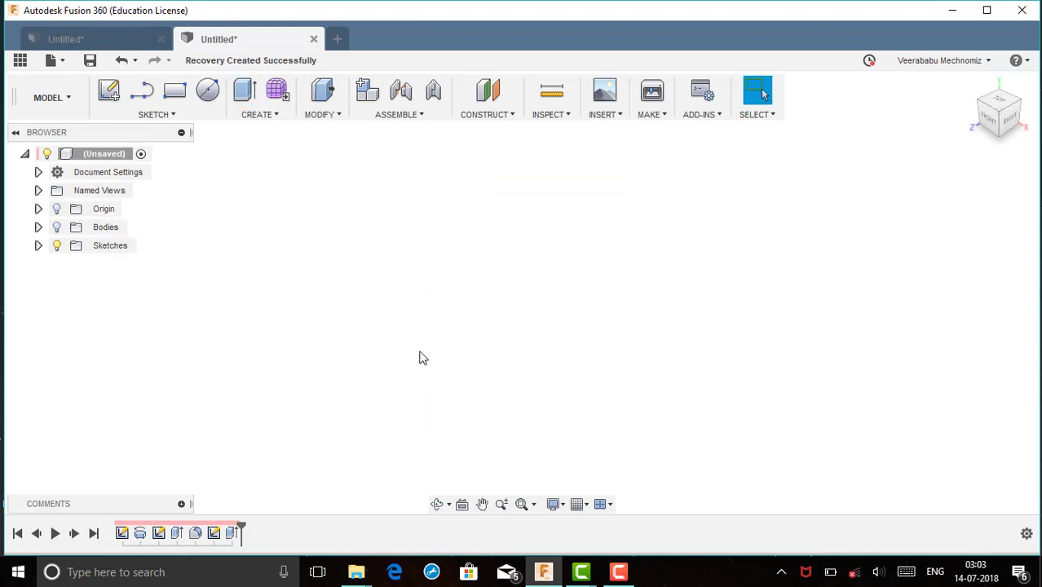
Make the Bodies folder visible again, then hide Body1 so only the eight-notched disc Body2 shows.
{"action": "left_click", "coordinate": [59, 232]}
{"action": "left_click", "coordinate": [57, 227]}
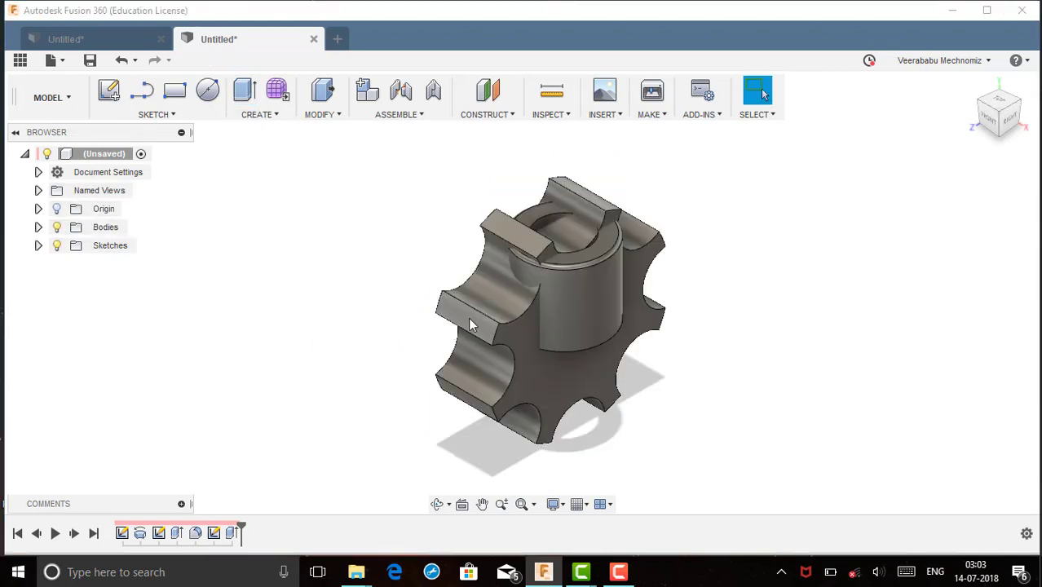
{"action": "left_click", "coordinate": [38, 228]}
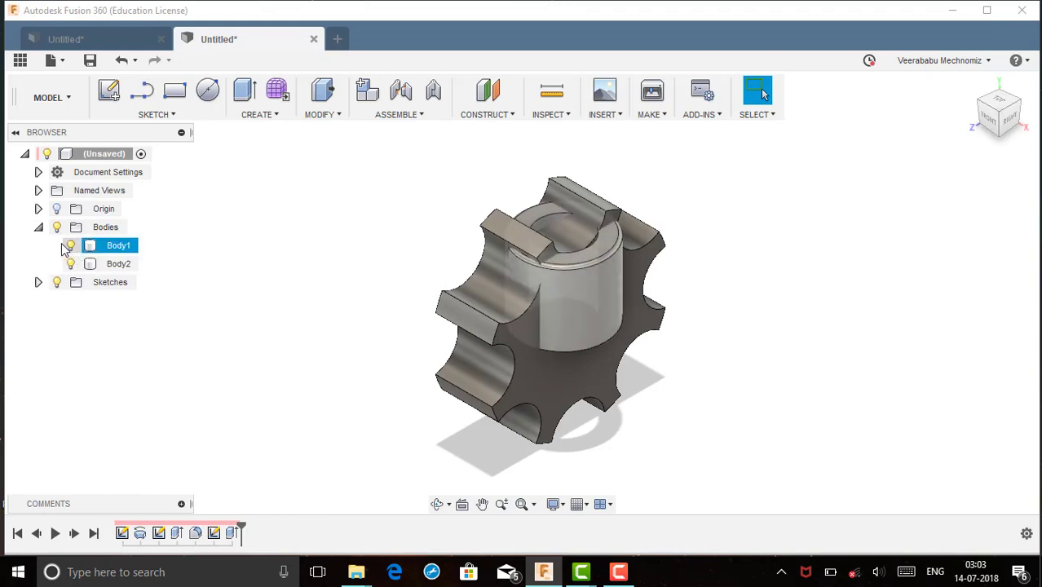
{"action": "left_click", "coordinate": [70, 246]}
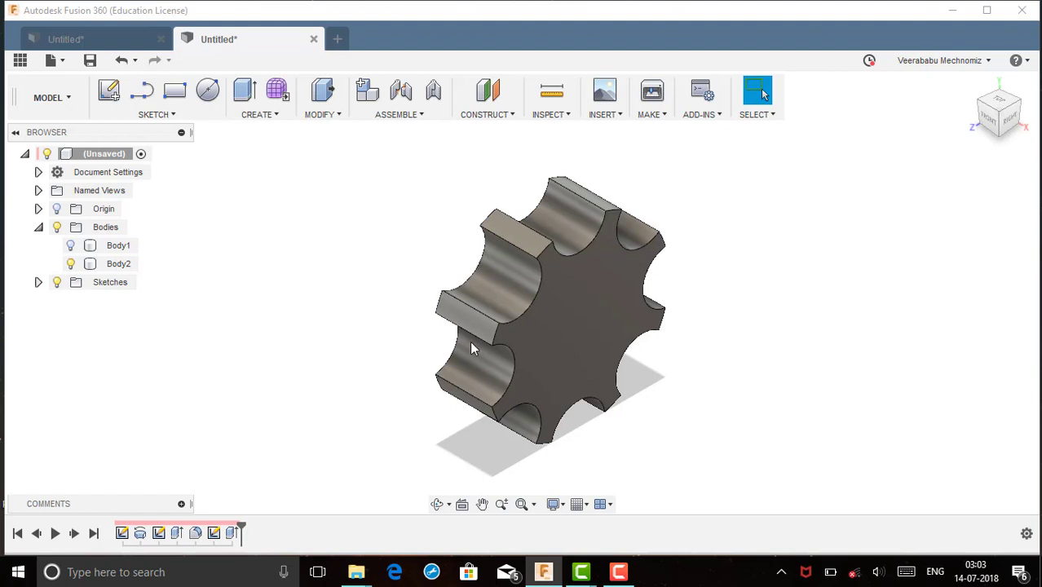
{"action": "scroll", "coordinate": [475, 339], "scroll_direction": "down", "scroll_amount": 1}
{"action": "scroll", "coordinate": [484, 305], "scroll_direction": "up", "scroll_amount": 1}
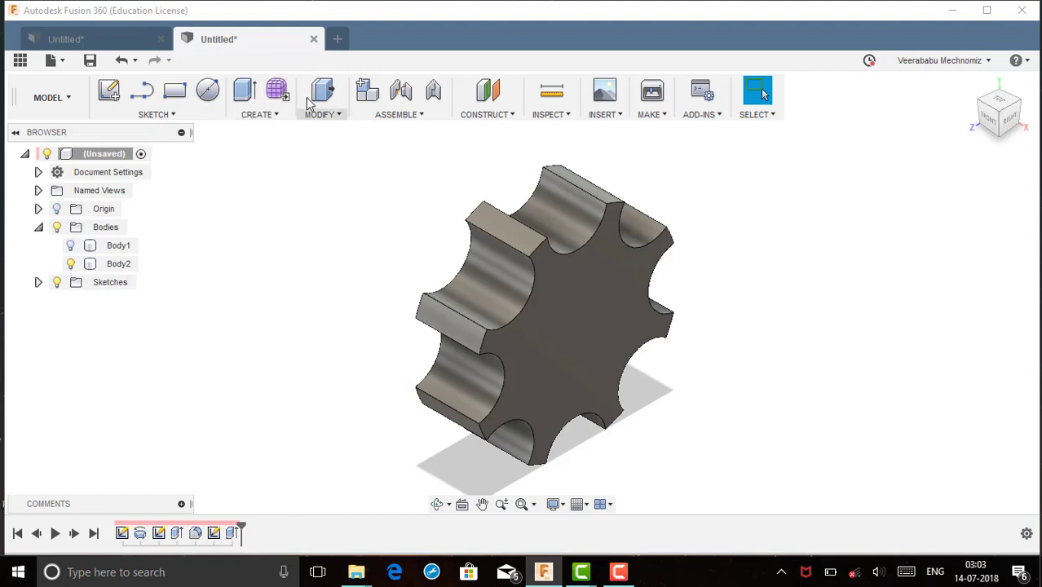
{"action": "left_click", "coordinate": [415, 117]}
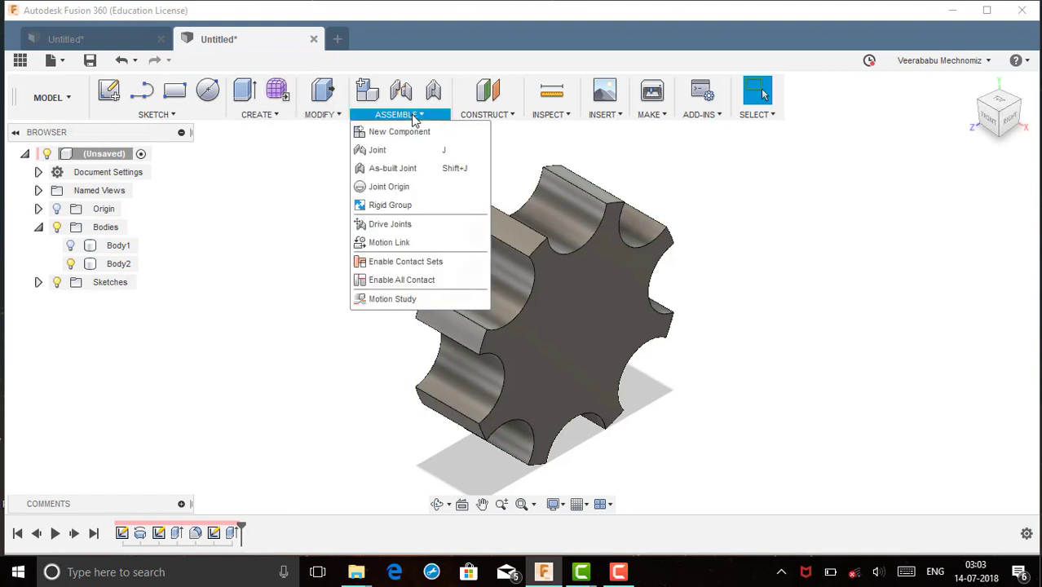
{"action": "left_click", "coordinate": [410, 149]}
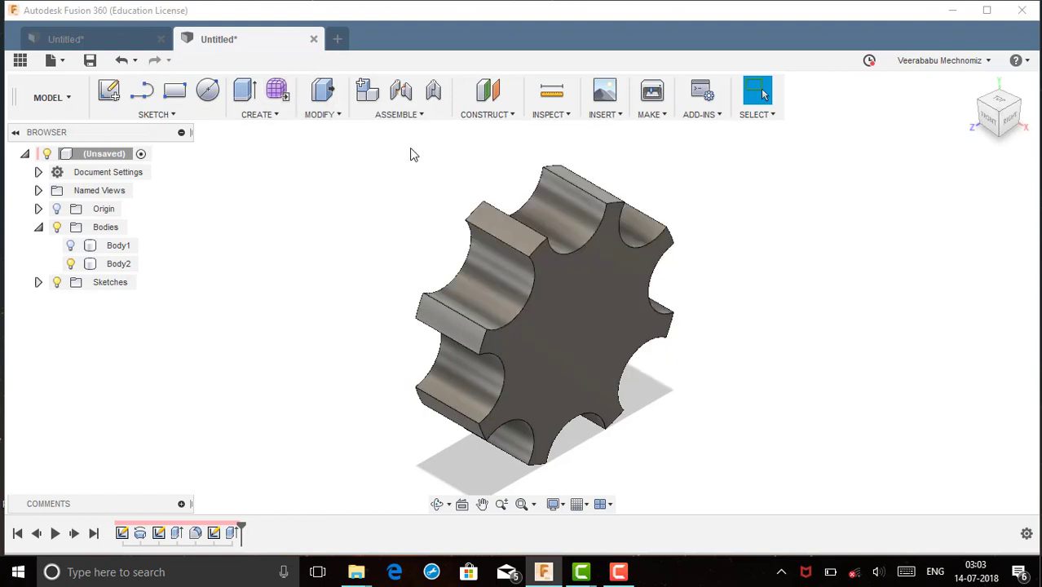
{"action": "left_click", "coordinate": [635, 309]}
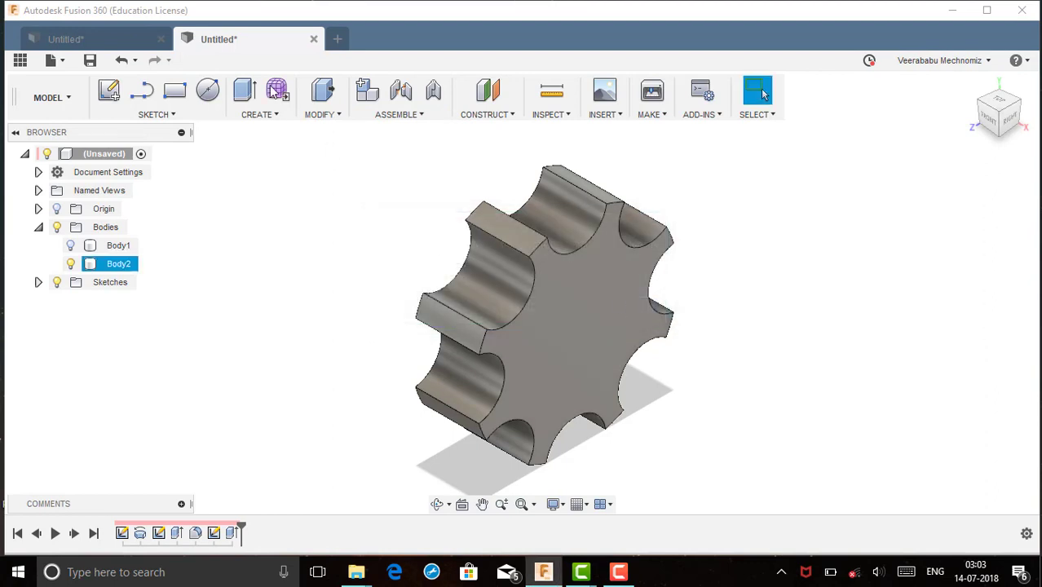
{"action": "left_click", "coordinate": [388, 116]}
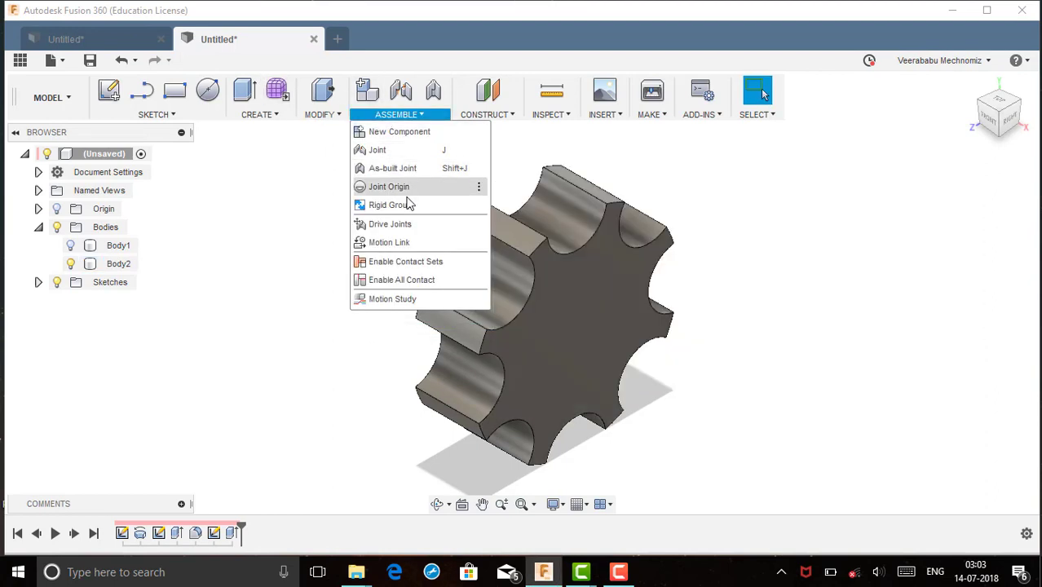